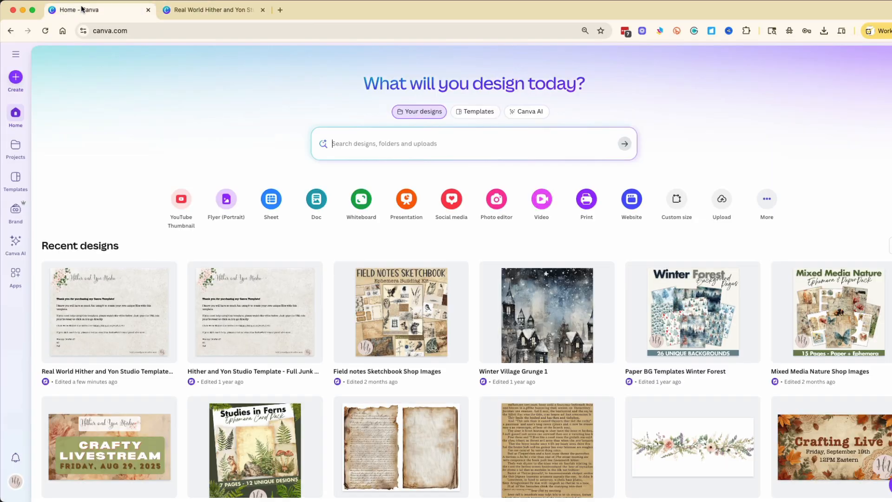
Open the custom size options for a new design and view the available measurement units
click(80, 9)
click(16, 79)
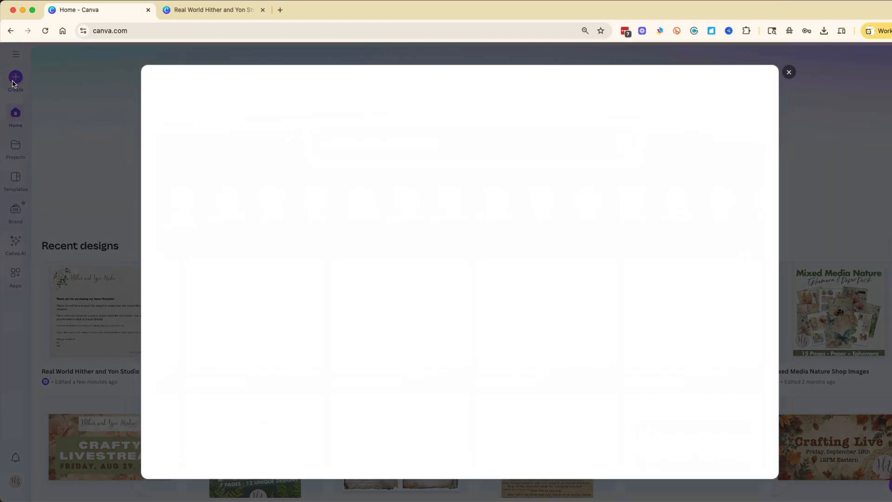
click(187, 303)
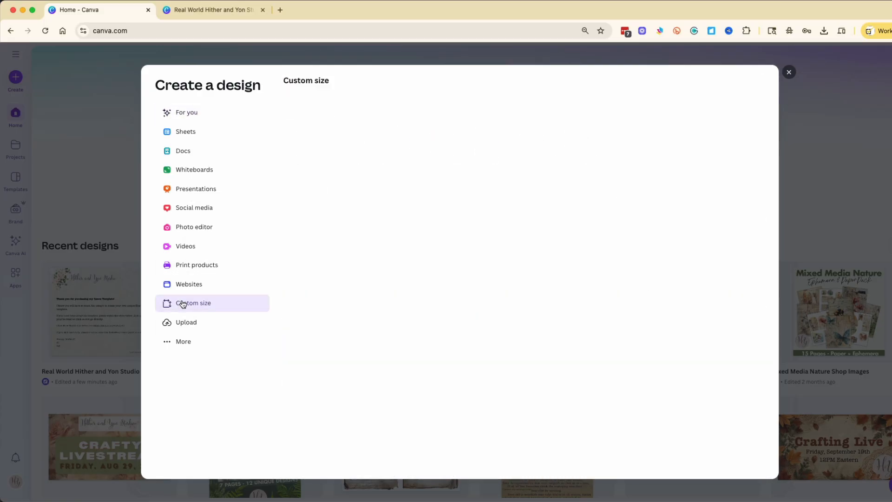
click(453, 127)
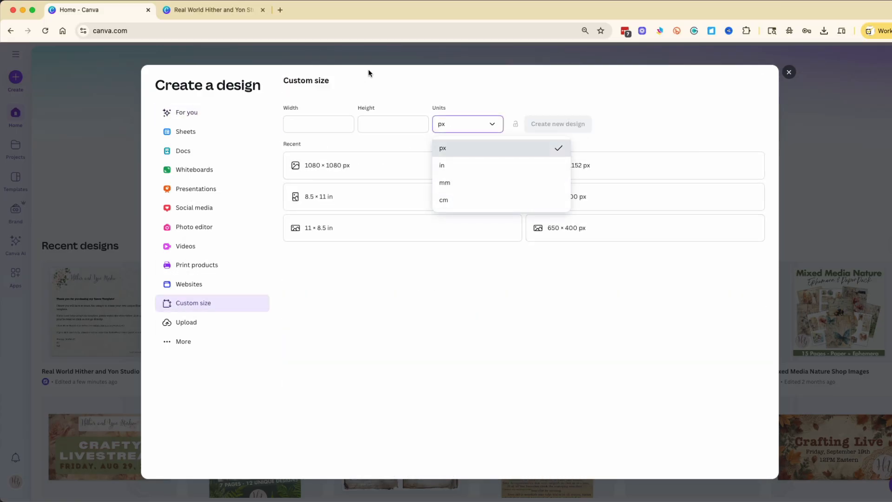
click(365, 93)
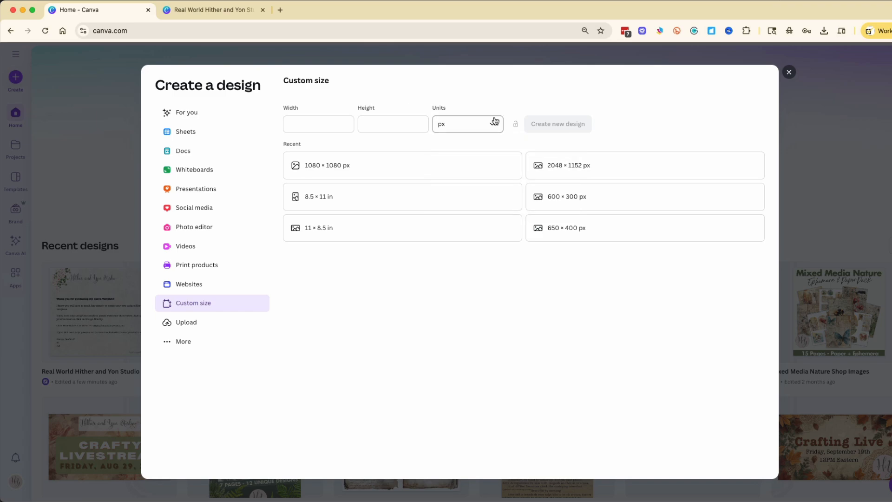
Switch to the junk journal template design, add the uploaded photo of one red-orange leaf to page 1, and remove its background
click(195, 11)
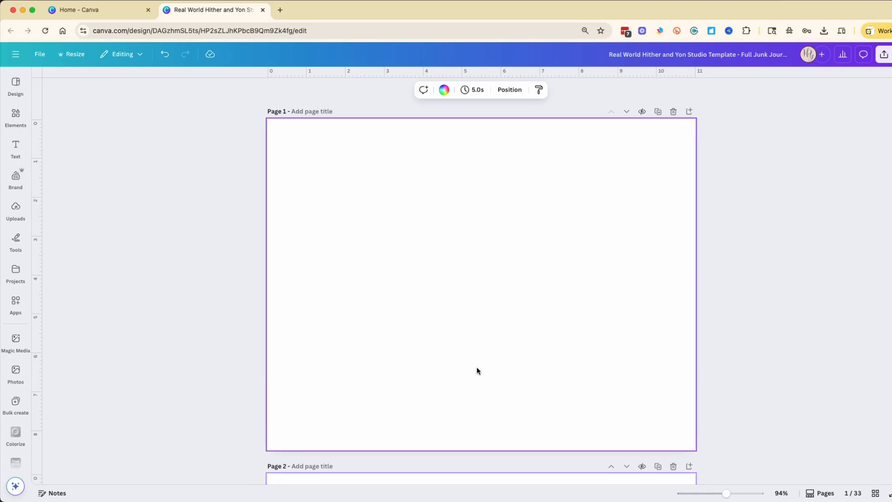
click(15, 210)
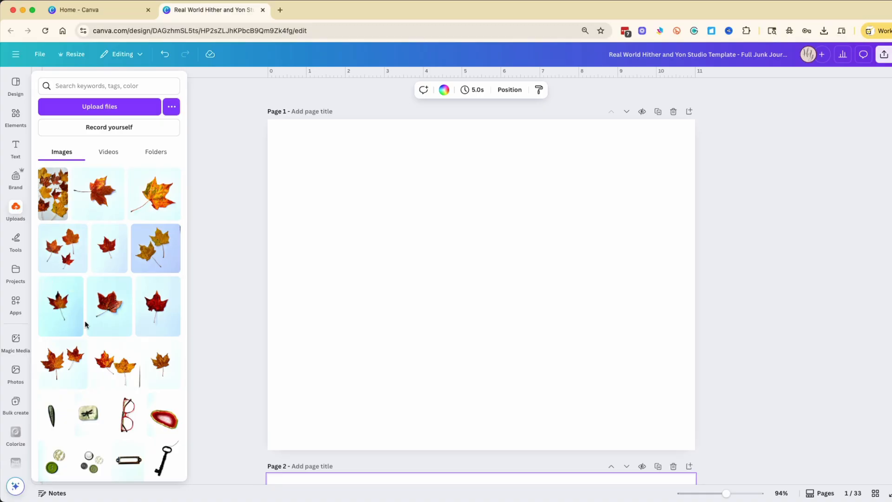
click(16, 209)
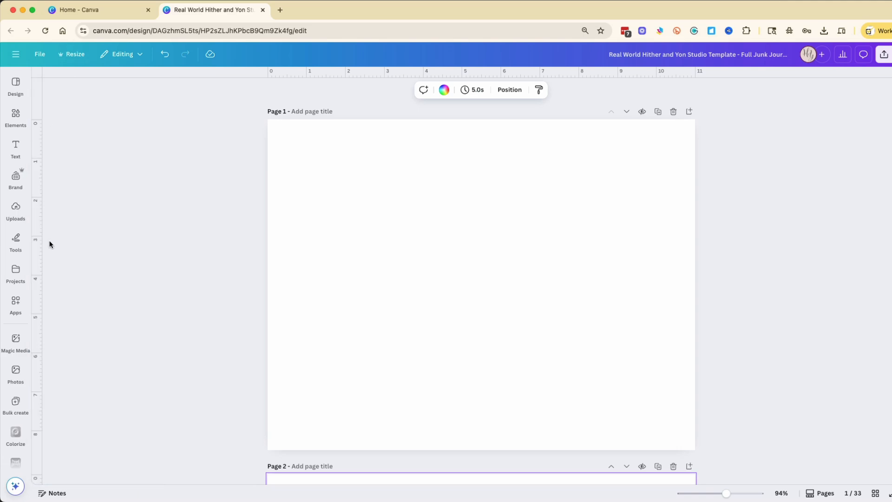
click(11, 216)
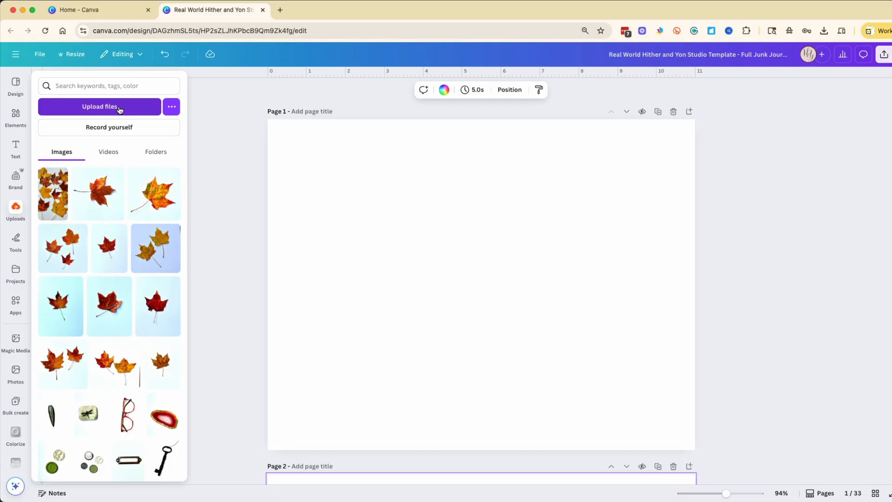
click(100, 199)
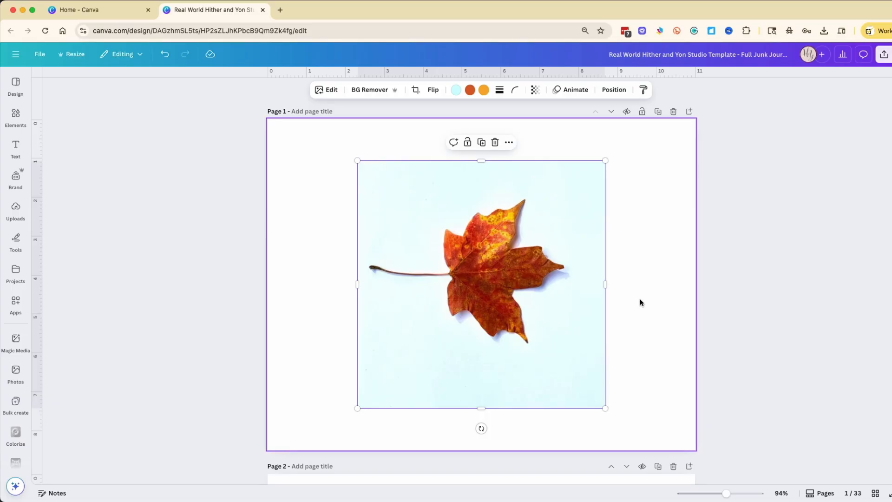
click(365, 91)
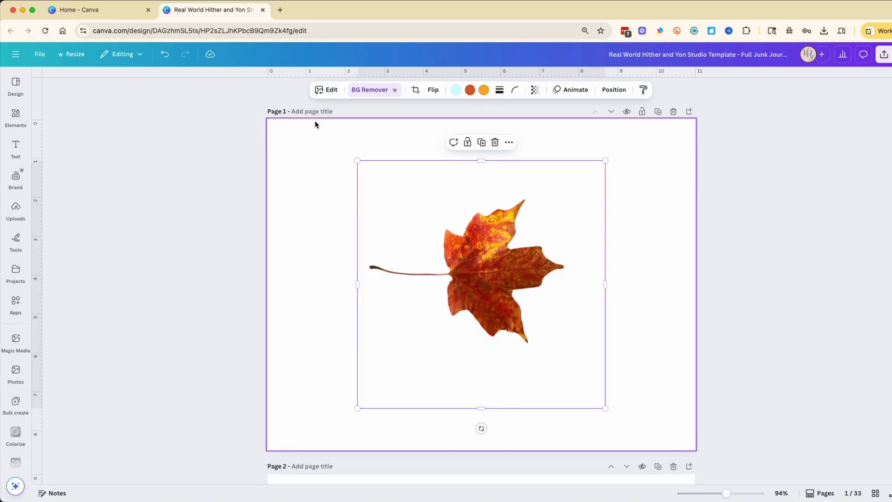
Set the background colour of page 1 to black and inspect the leaf's cut-out edges against it
click(273, 165)
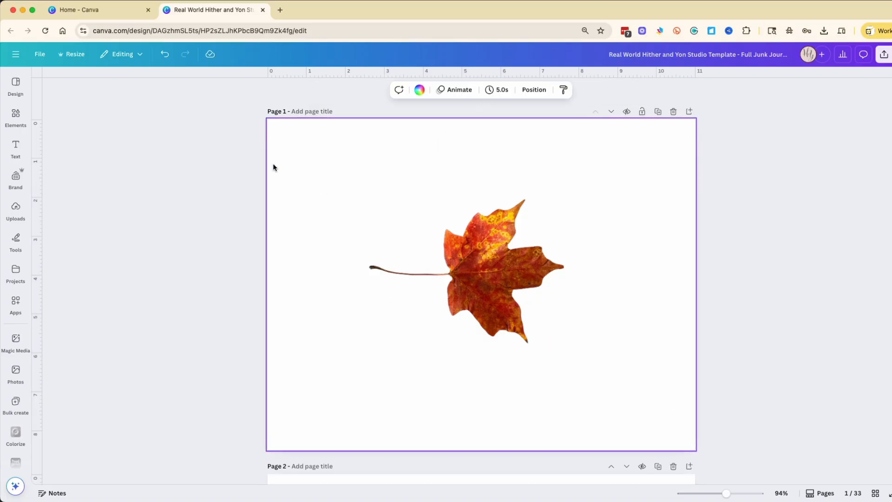
click(419, 89)
click(67, 147)
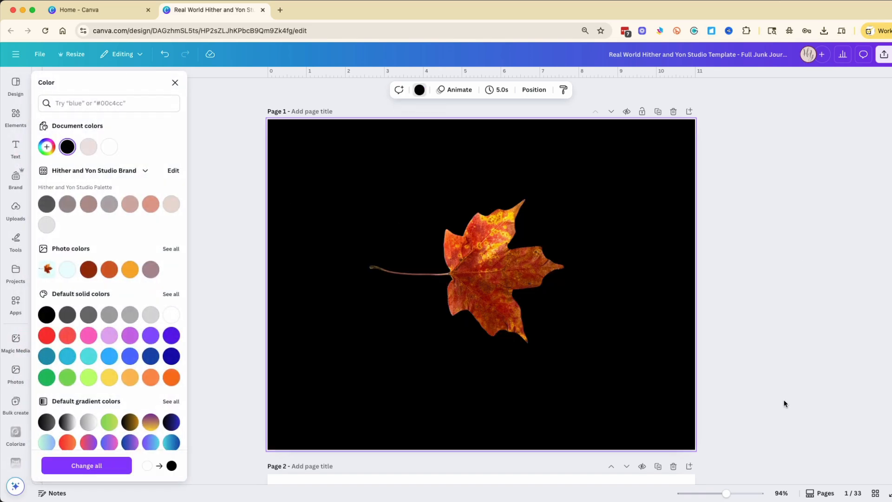
click(489, 292)
scroll(488, 290, down, 2)
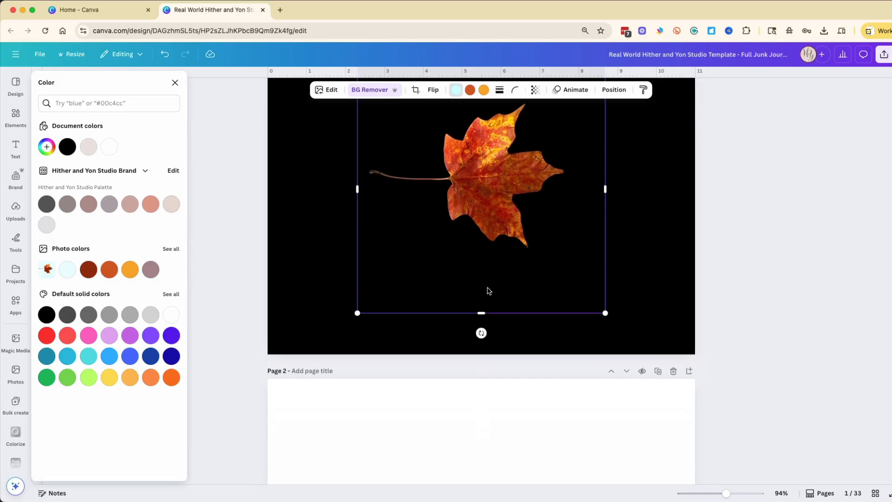
scroll(488, 291, up, 2)
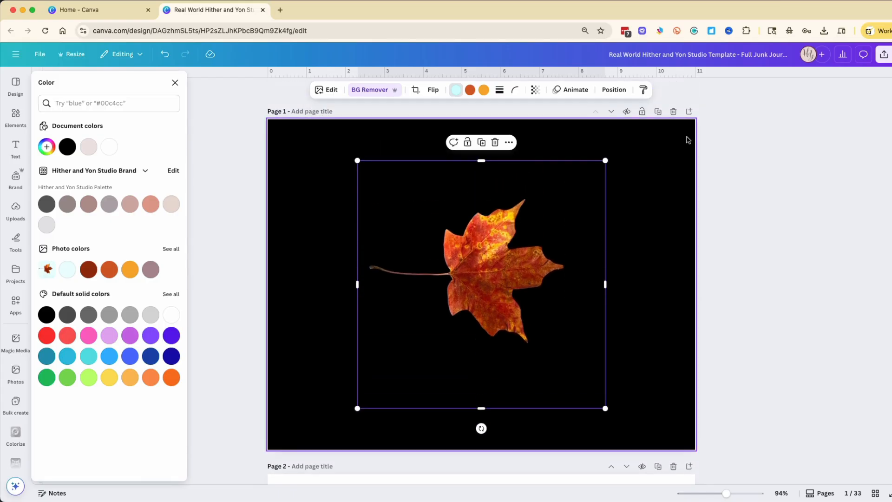
Duplicate page 1 and delete the leaf image from the copy
click(658, 112)
click(517, 243)
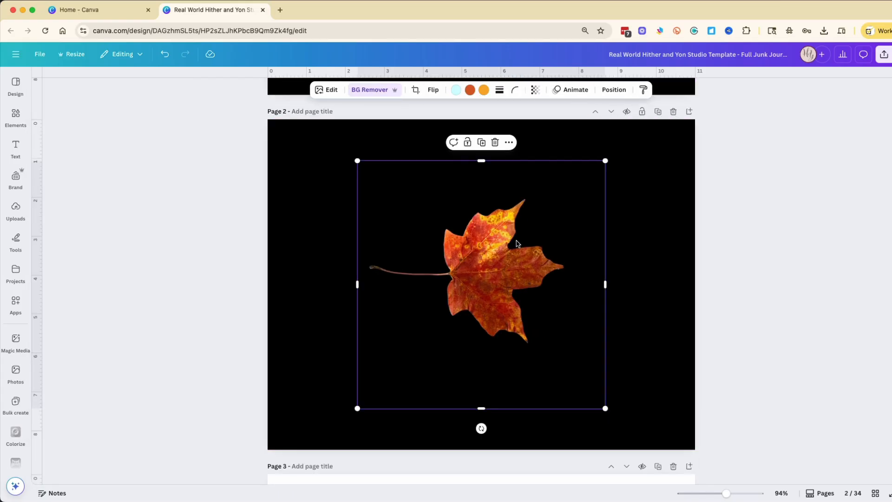
key(Delete)
Add the uploaded photo of two yellow leaves to page 2, remove its background, and shift it slightly
click(16, 210)
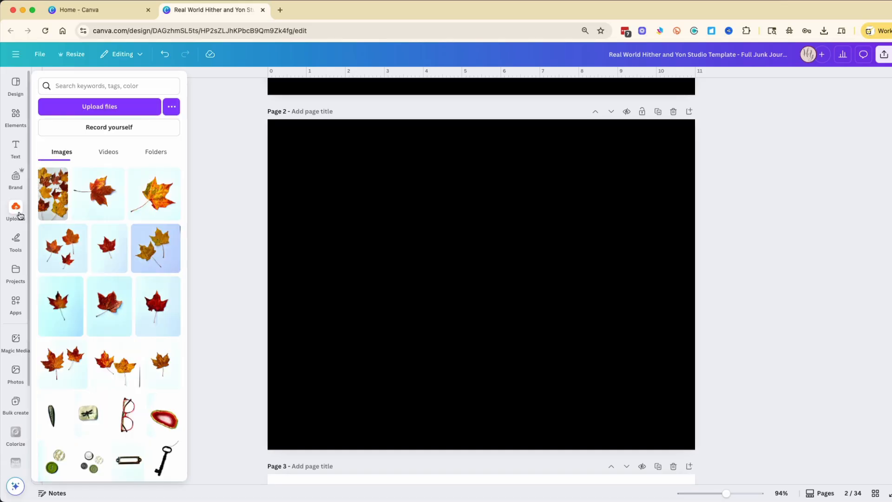
click(152, 239)
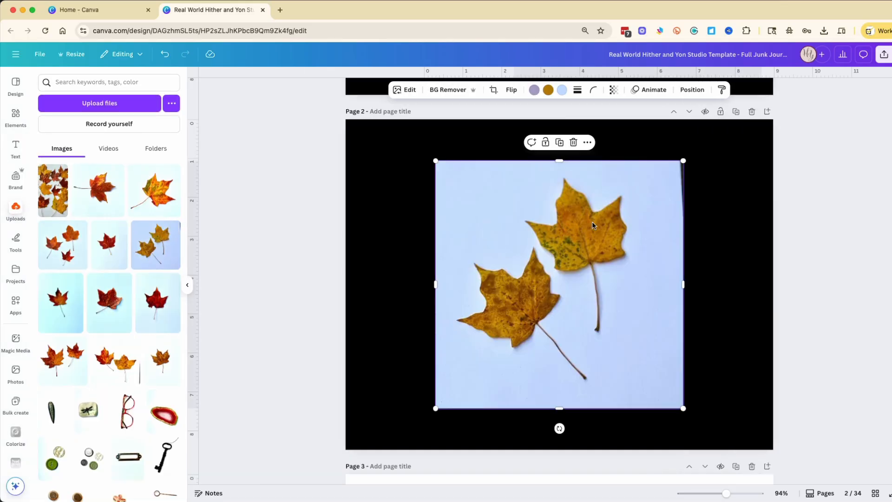
click(440, 90)
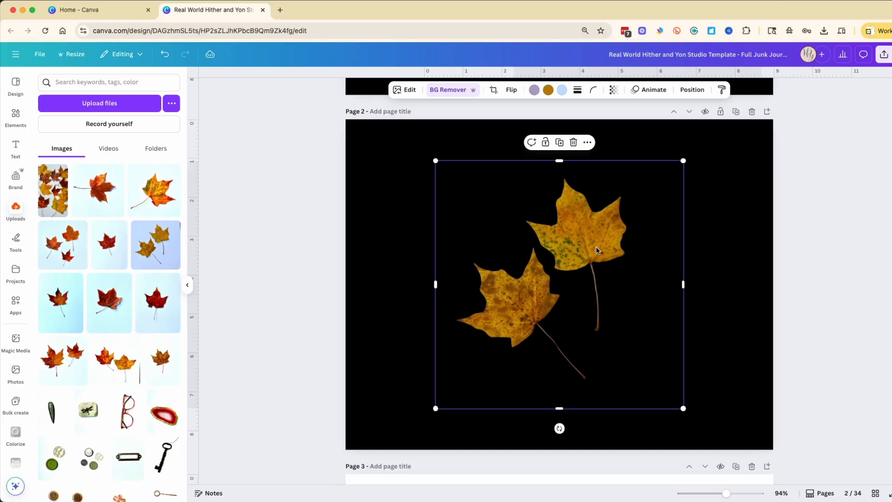
drag(598, 251, 578, 238)
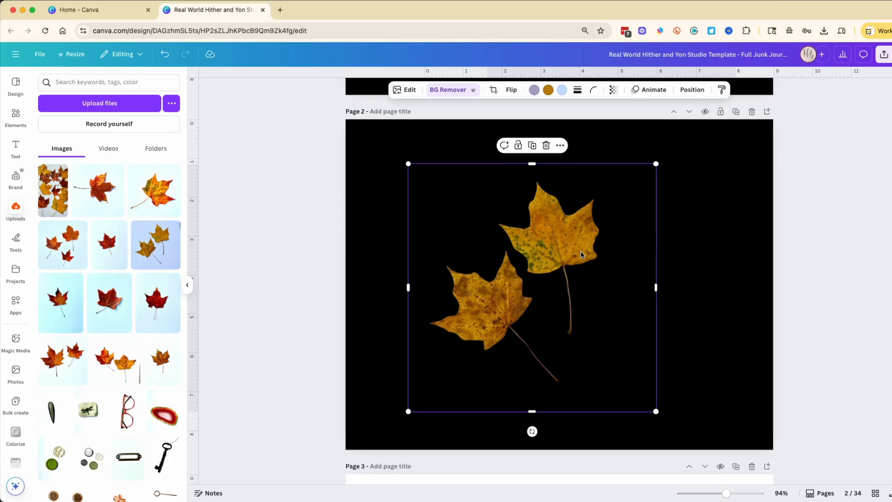
Duplicate page 2 and delete the yellow leaves image from the copy
click(737, 113)
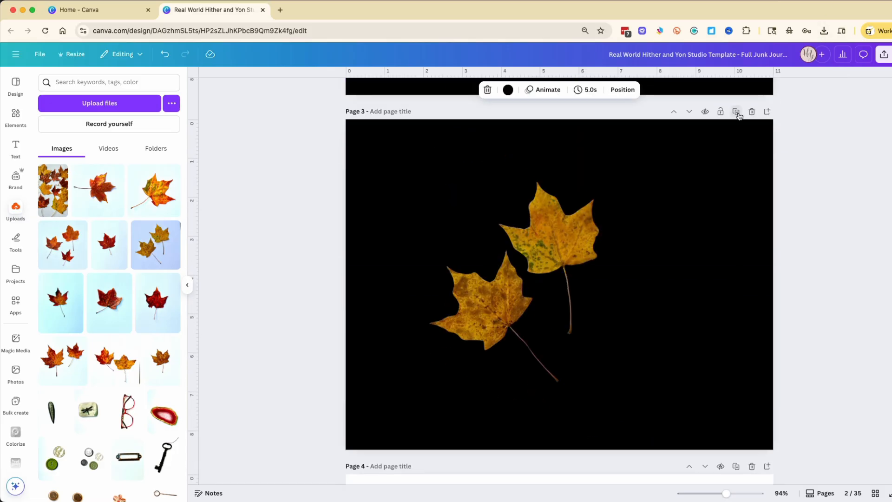
click(558, 236)
key(Delete)
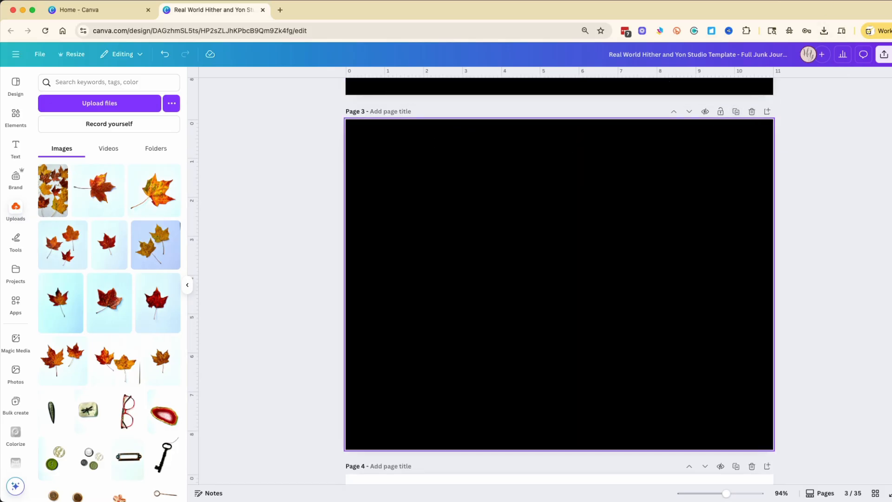
Make three further copies of the empty black page, up to page 6
click(736, 112)
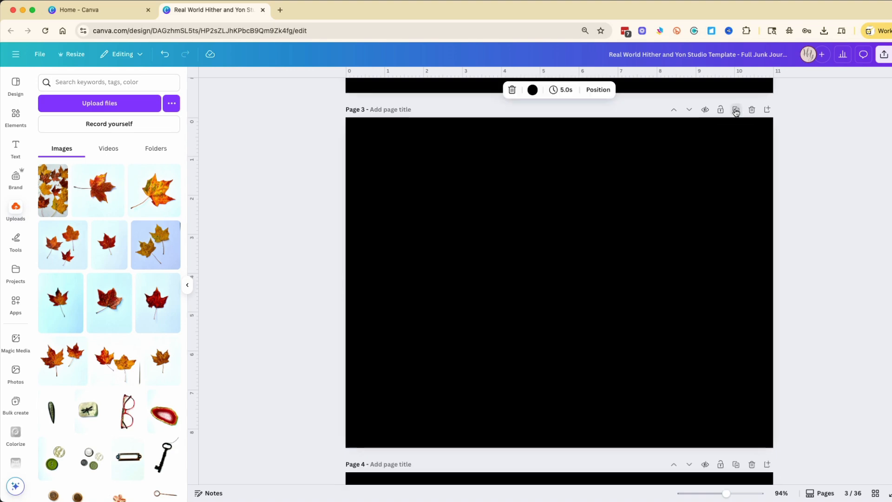
click(737, 112)
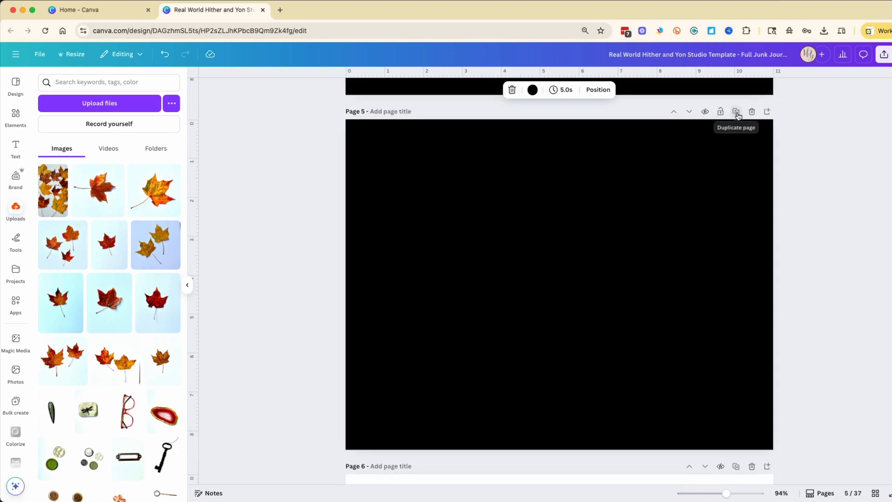
click(736, 113)
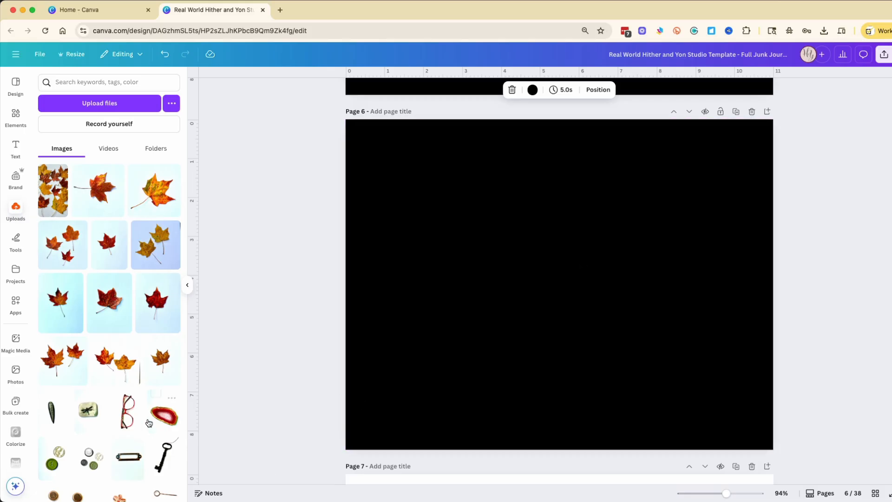
Add the uploaded red eyeglasses photo to page 6 and remove its background
click(126, 417)
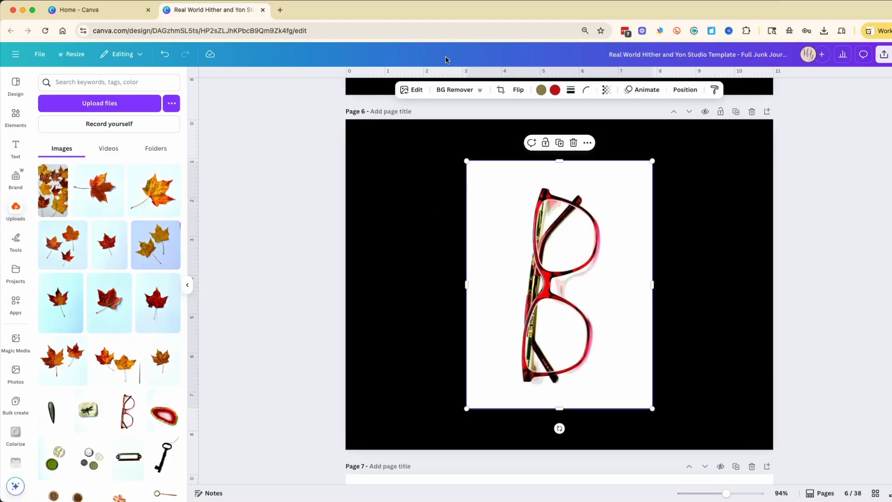
click(444, 91)
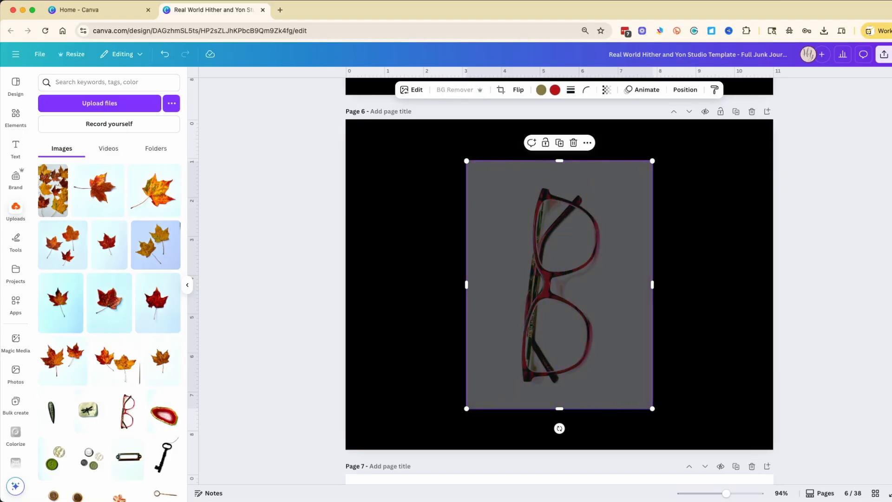
Change the background of page 6 to the light beige from the Hither and Yon Studio palette
click(482, 104)
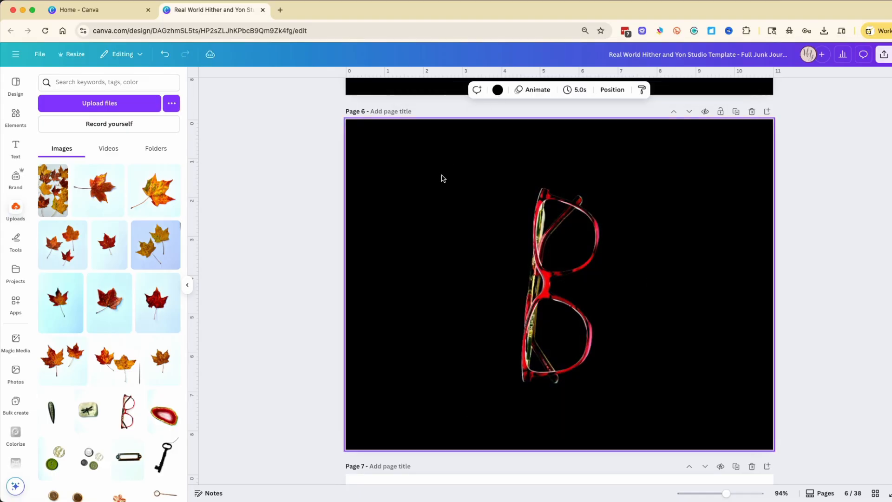
click(496, 92)
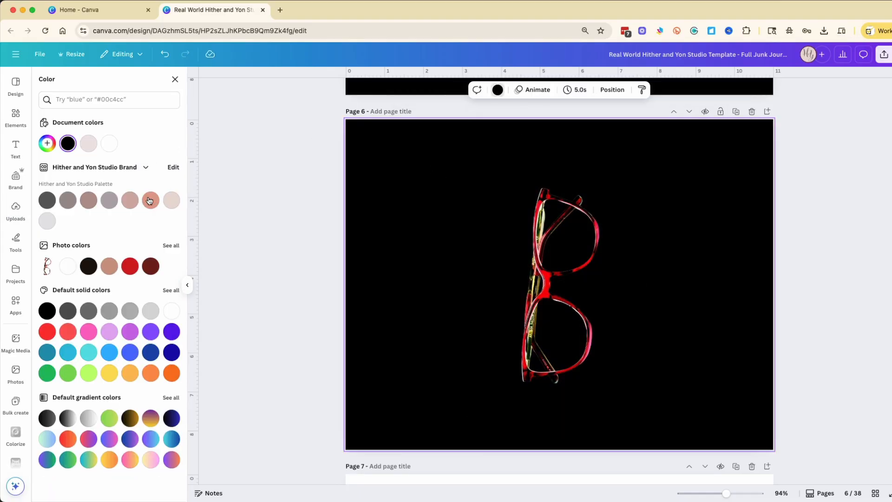
click(168, 204)
Rotate the eyeglasses to an upward-tilted horizontal pose, shrink them to about half size, and move them to the upper-left corner of page 6
click(580, 266)
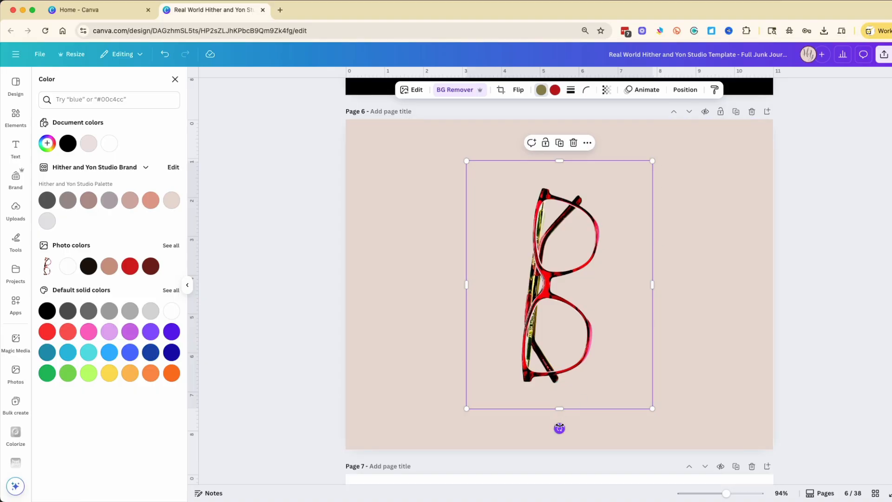
drag(559, 428, 459, 320)
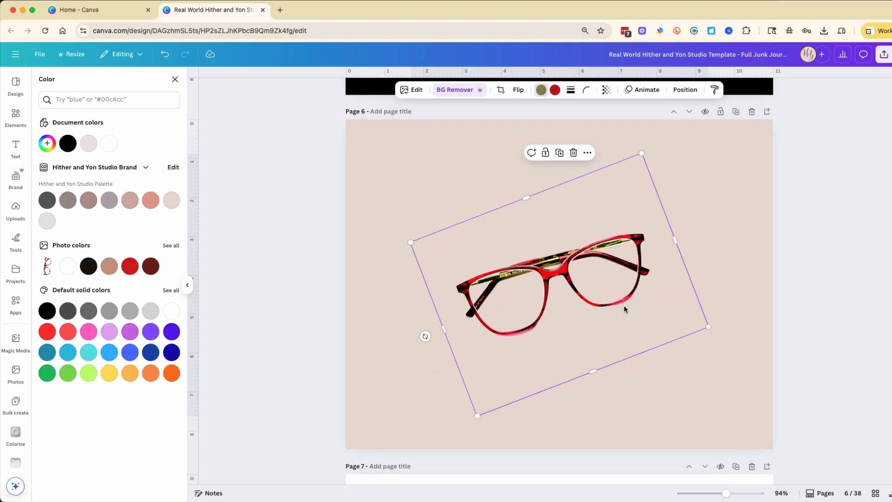
drag(425, 336, 502, 423)
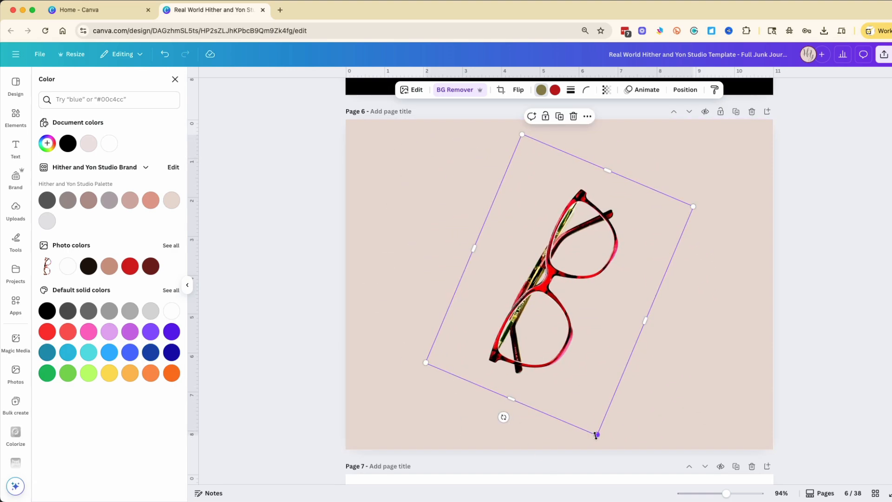
drag(596, 436, 588, 413)
mouse_move(510, 374)
mouse_down()
mouse_move(469, 418)
mouse_move(529, 343)
mouse_move(514, 372)
mouse_up()
drag(593, 404, 568, 305)
drag(510, 303, 470, 265)
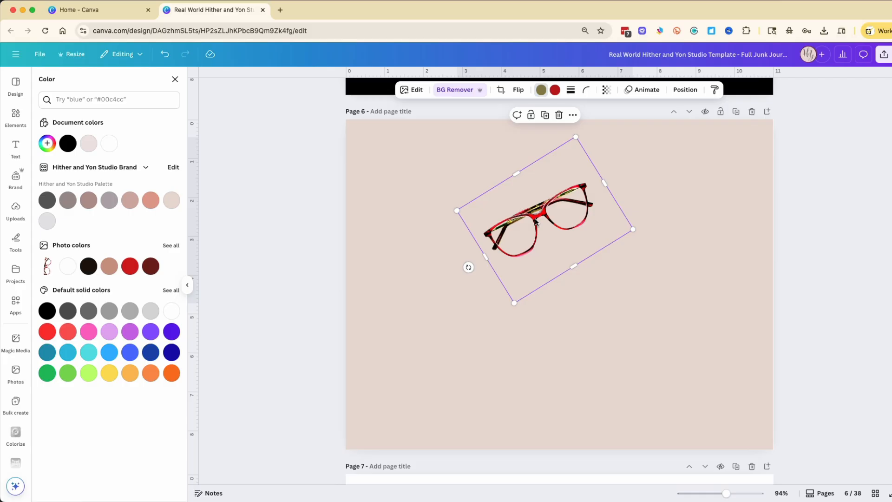
drag(535, 214, 414, 169)
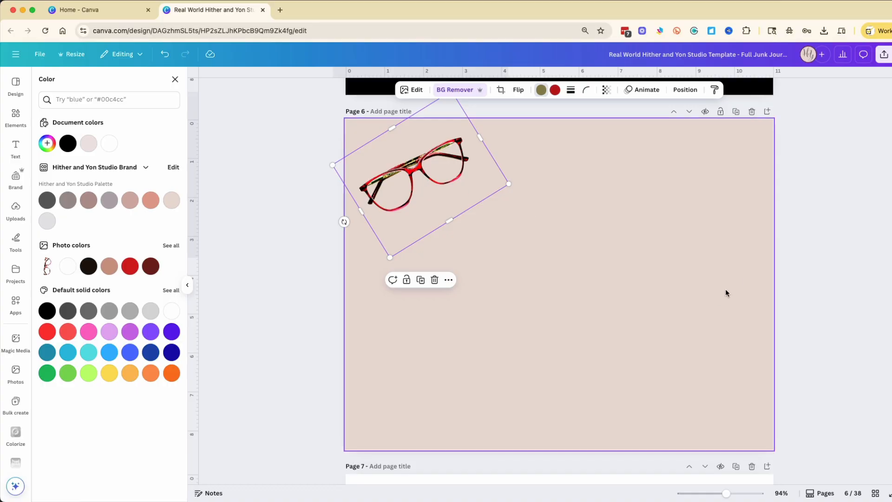
Search the elements for "old paper" and add the light parchment graphic with ragged edges to page 8, JOURNAL PAGE 1
scroll(718, 295, down, 4)
scroll(717, 298, down, 12)
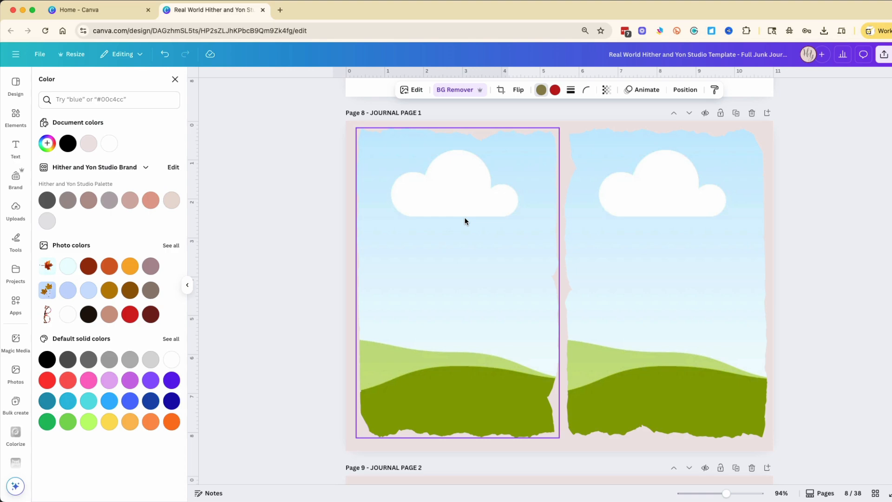
click(350, 124)
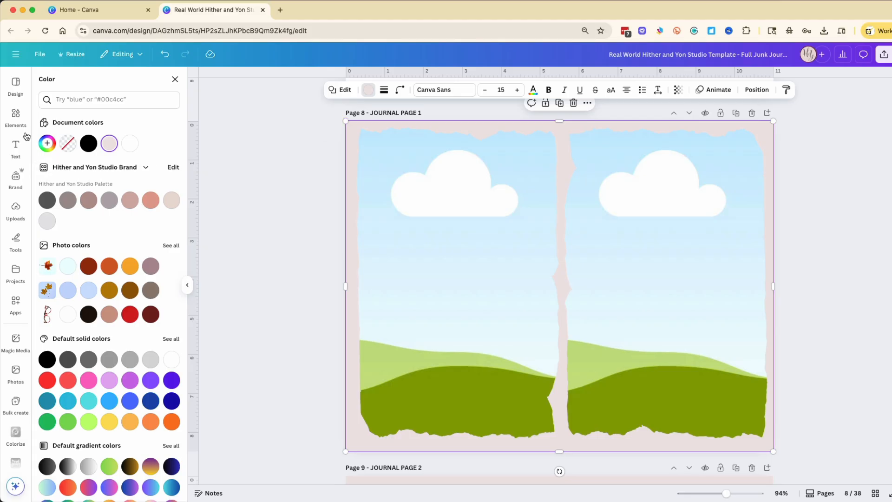
click(16, 116)
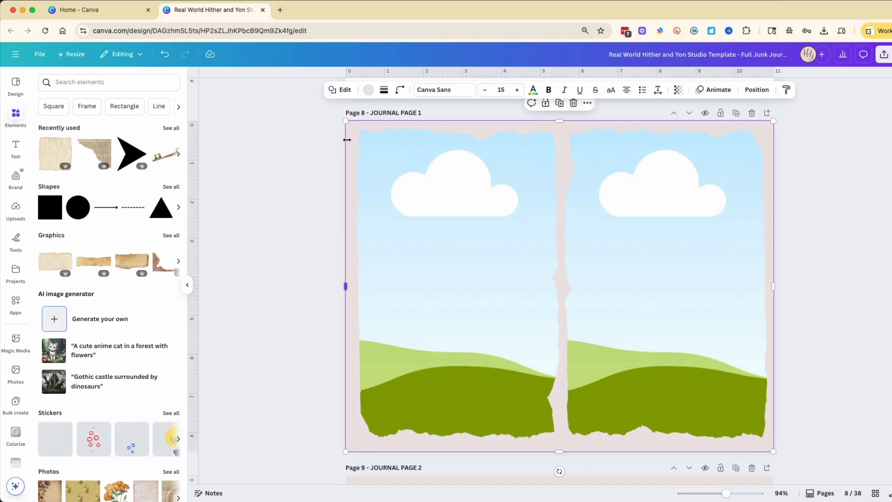
click(93, 81)
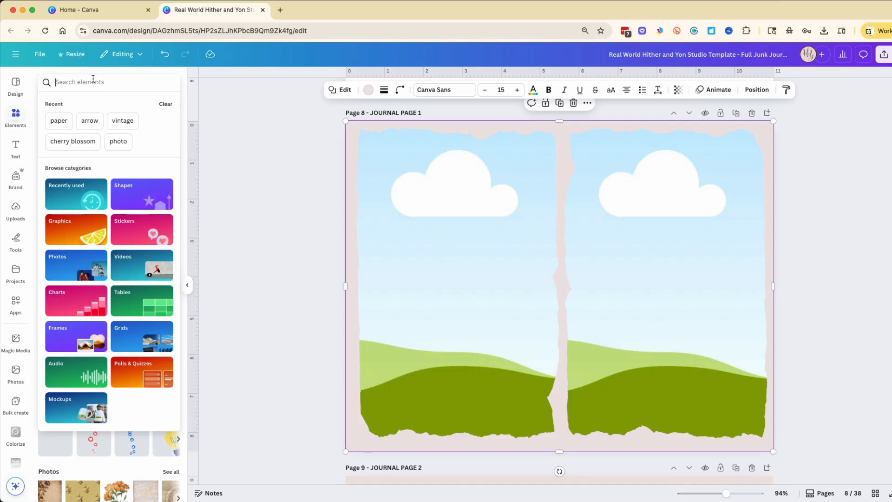
text(old pa)
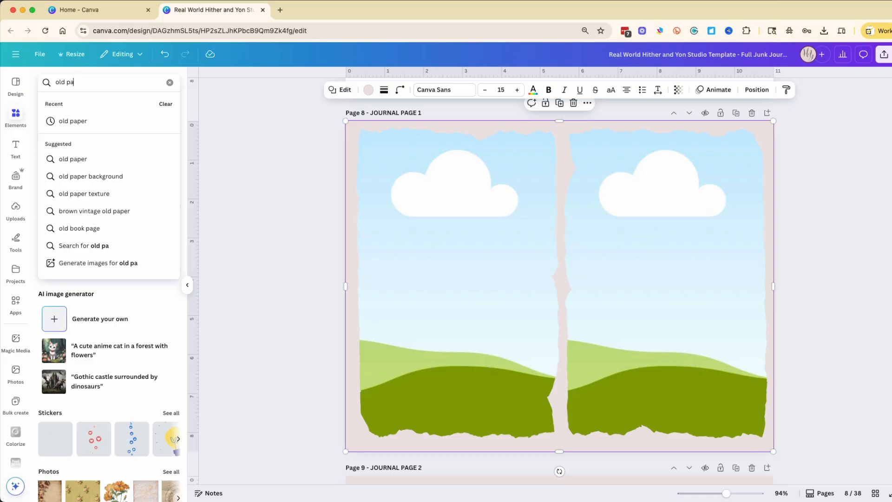
text(per)
key(Return)
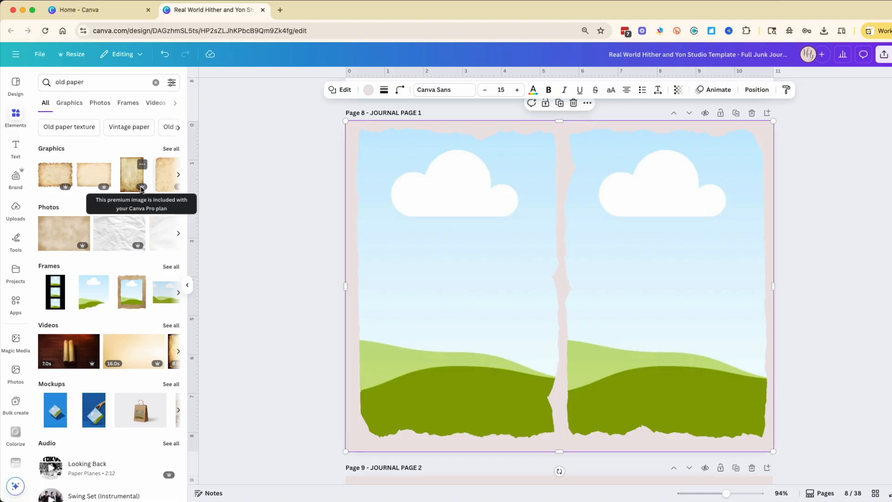
click(86, 177)
Enlarge the parchment to about 13.57 by 9.47 in so it overlaps every edge of page 8, and send it to the back
drag(400, 175, 314, 126)
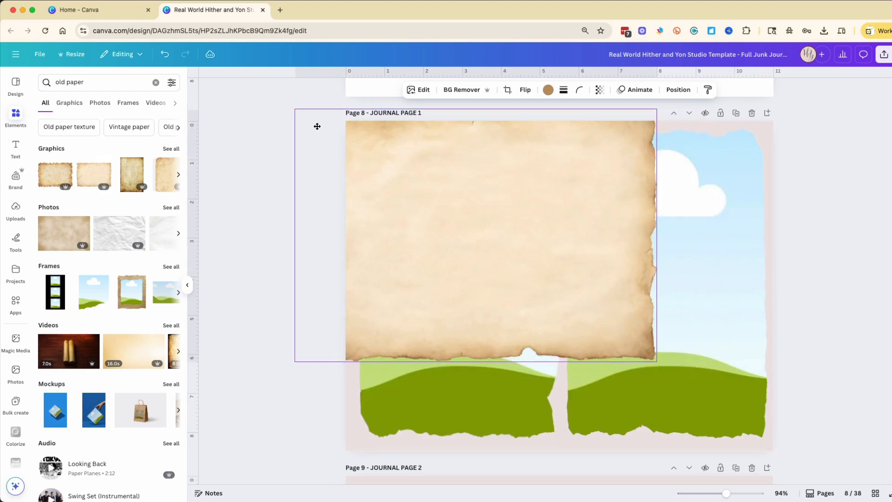
drag(655, 360, 823, 478)
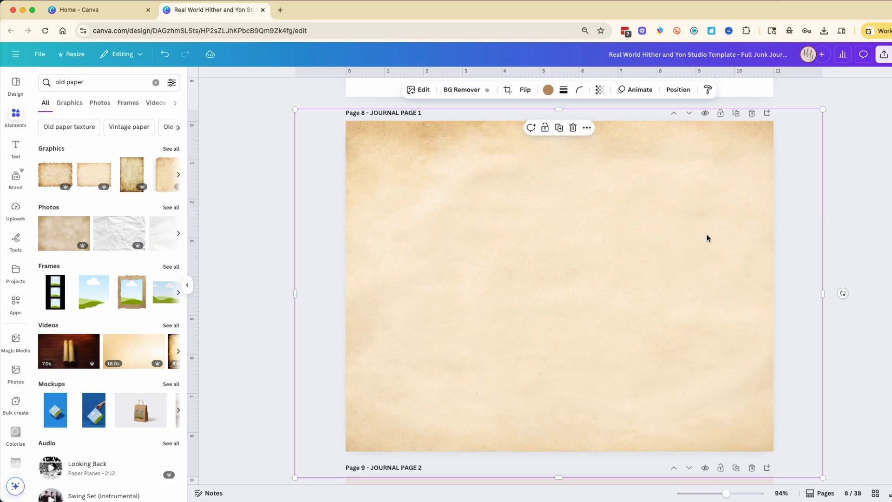
click(678, 89)
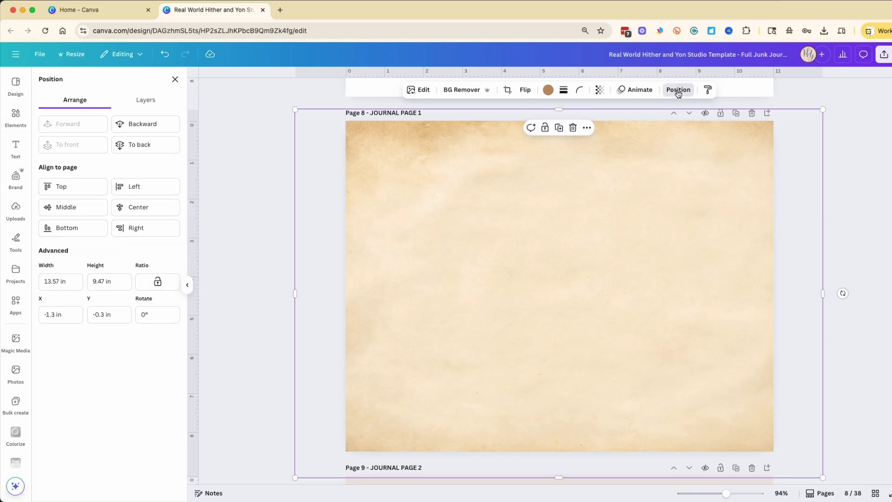
click(132, 145)
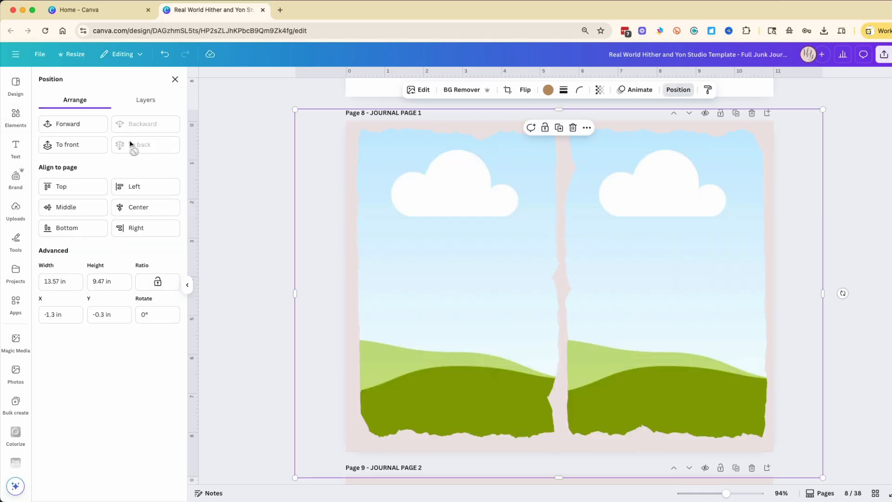
Delete the pale pink background rectangle that covers the parchment on page 8
click(351, 122)
key(Delete)
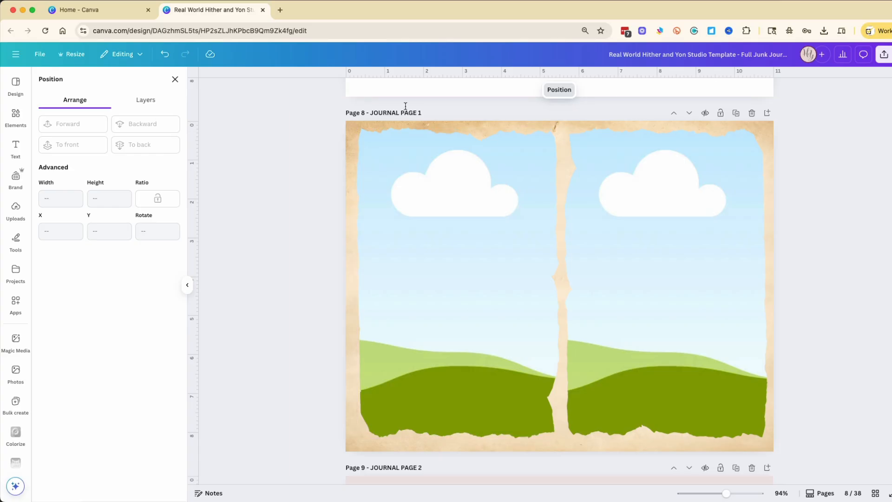
click(349, 127)
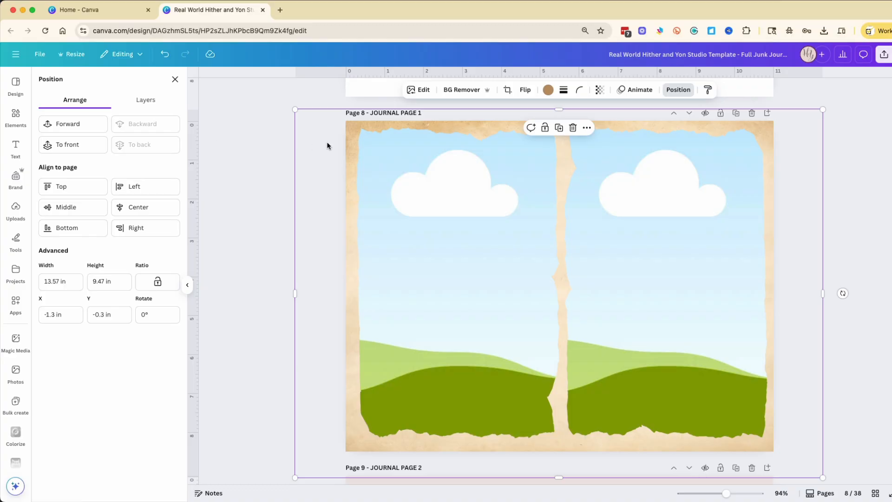
scroll(391, 333, down, 2)
click(365, 434)
scroll(364, 434, down, 5)
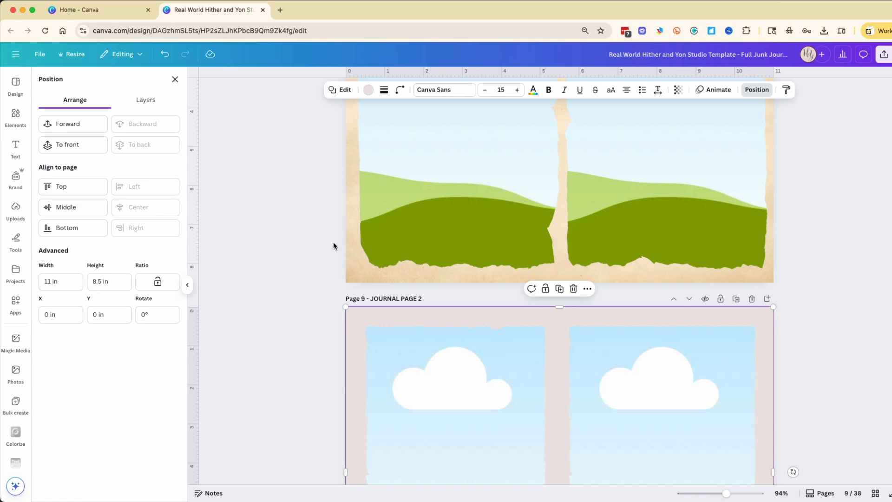
scroll(333, 242, up, 6)
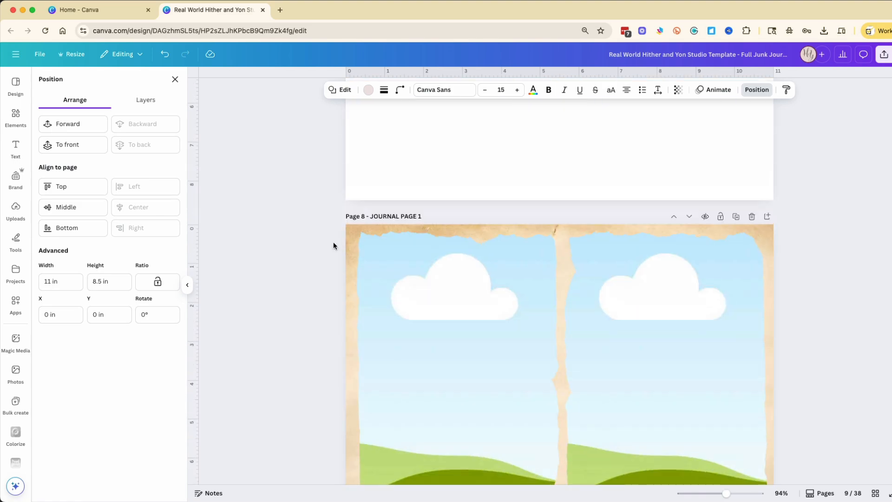
Try the crumpled beige paper from the recently used elements in the left torn frame on page 8, and undo it
click(470, 309)
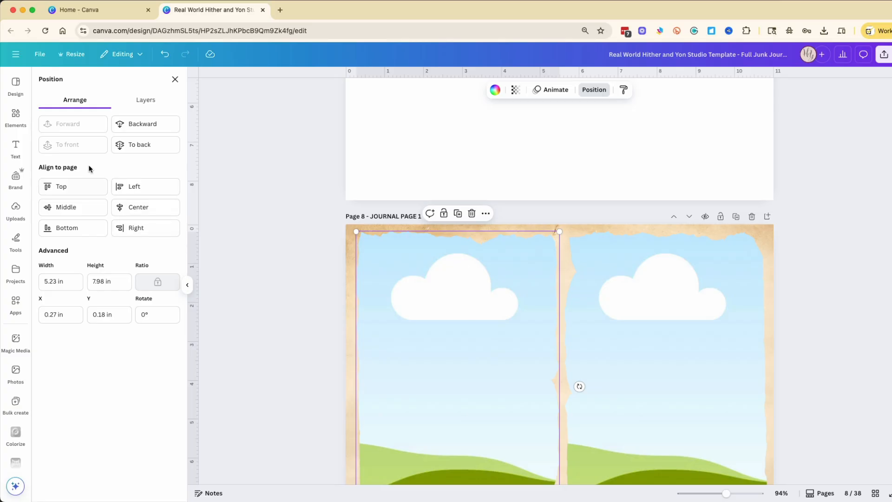
click(17, 116)
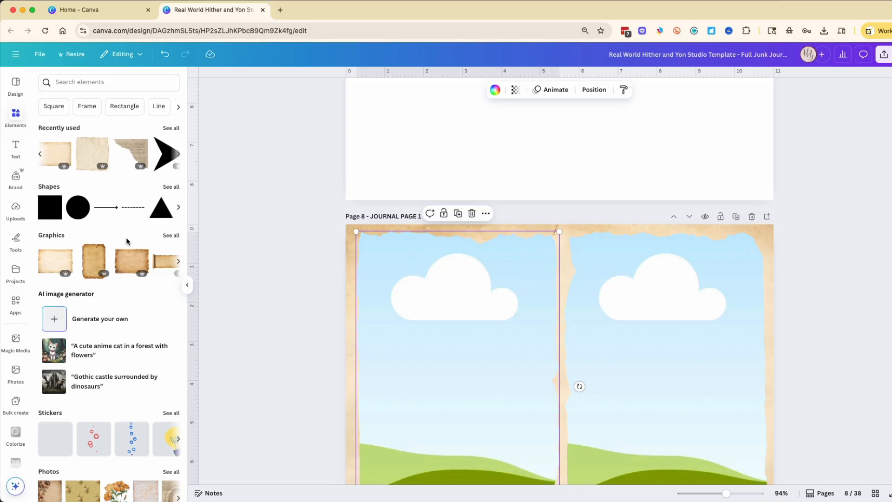
drag(86, 152, 428, 327)
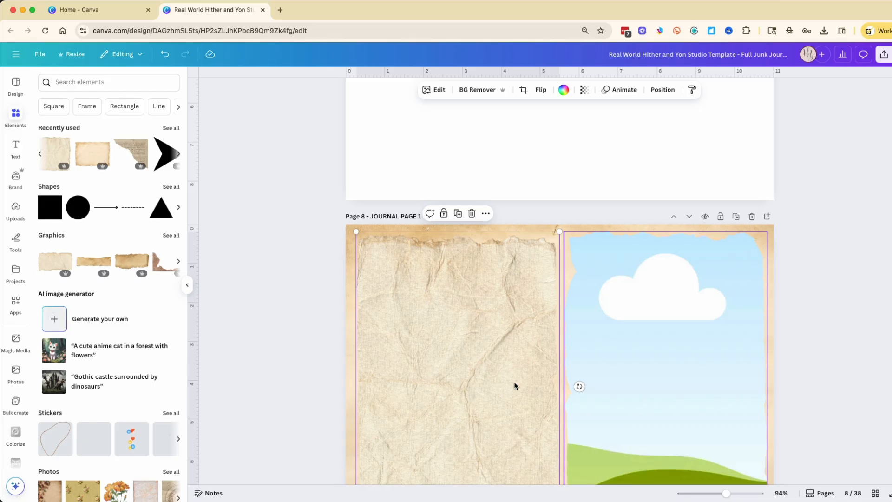
scroll(428, 370, down, 3)
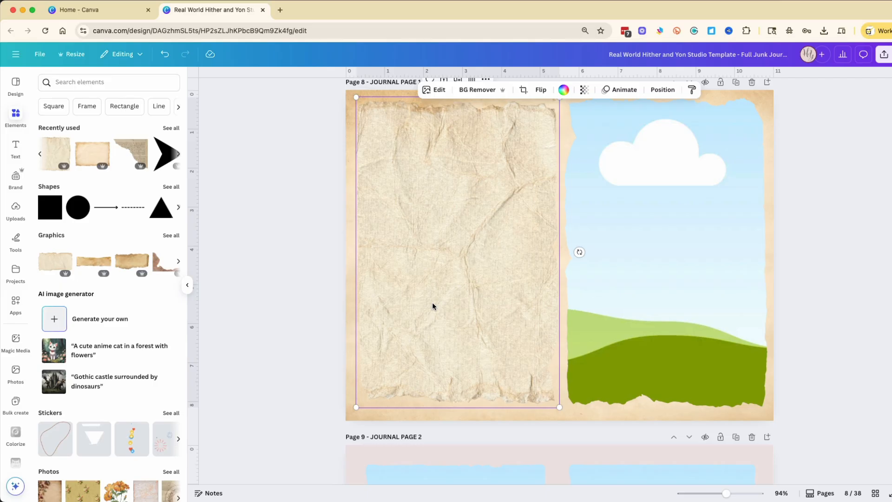
key(super+z)
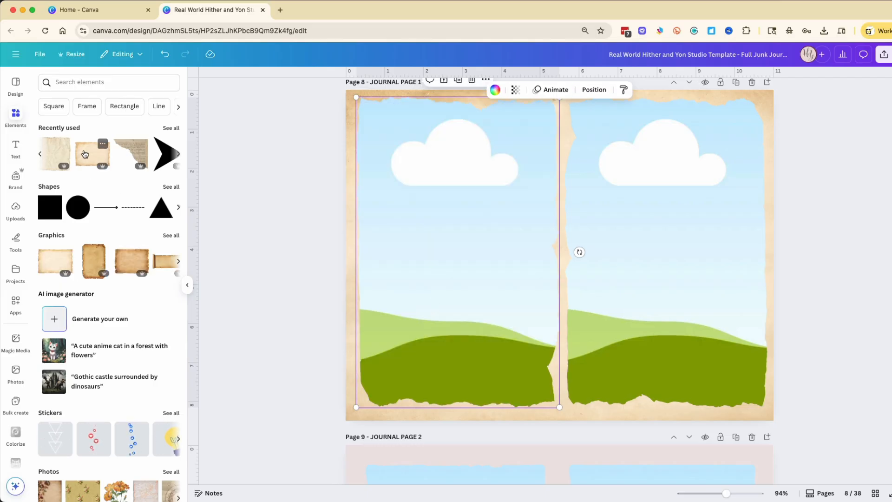
Fill the left frame on page 8 with the torn printed-text paper, and enlarge and shift it so it covers the whole frame
drag(85, 153, 388, 231)
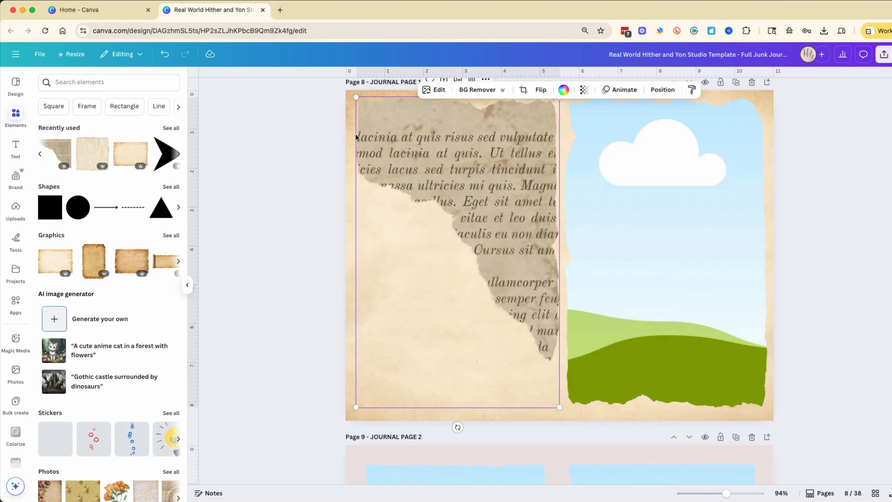
scroll(405, 149, up, 2)
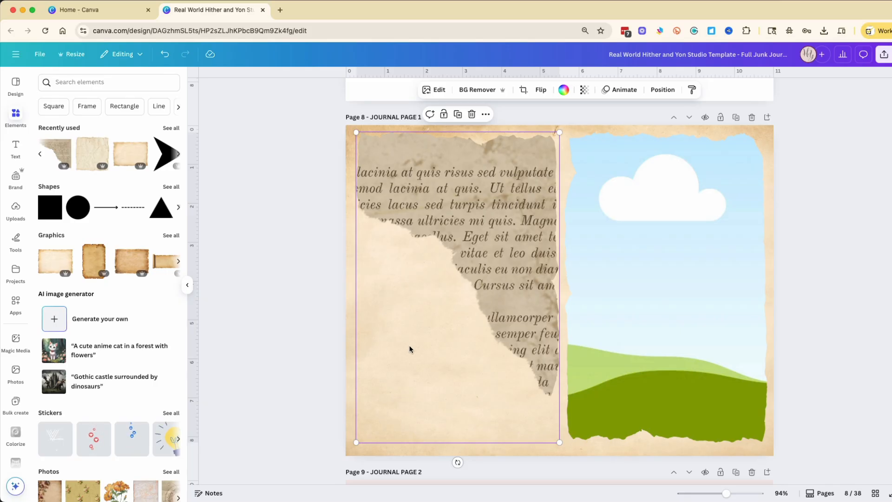
double_click(481, 210)
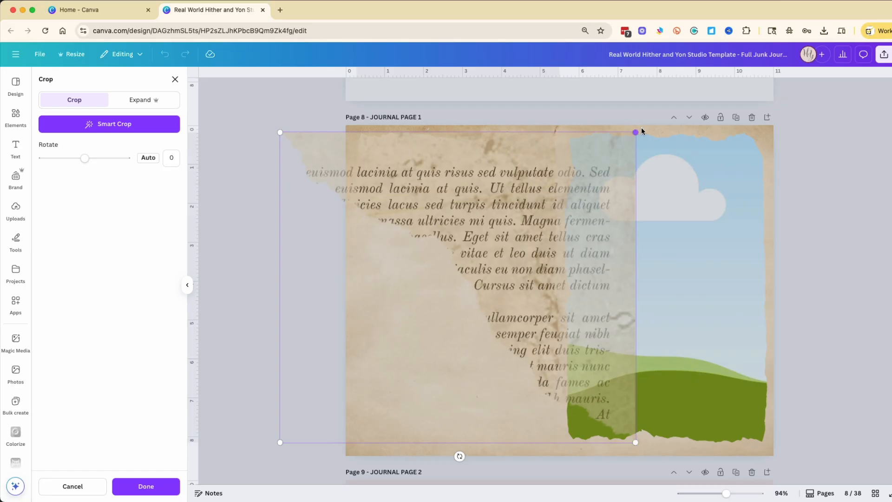
drag(641, 129, 642, 126)
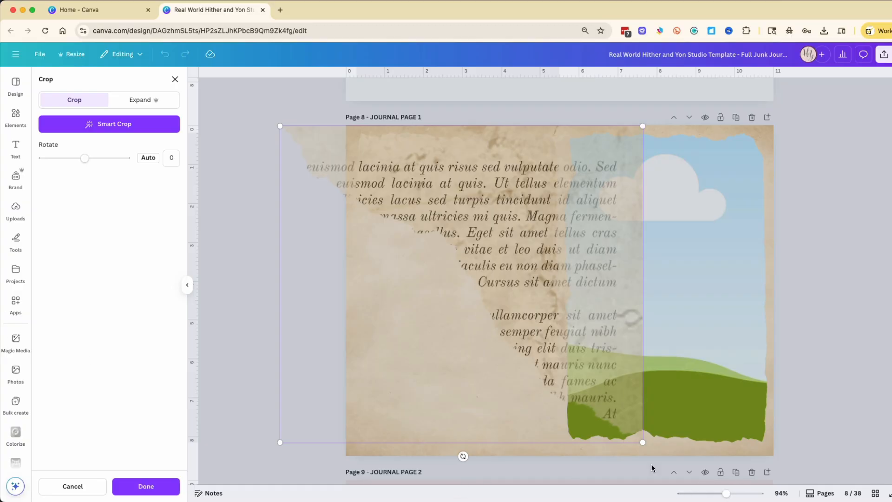
drag(726, 496, 719, 494)
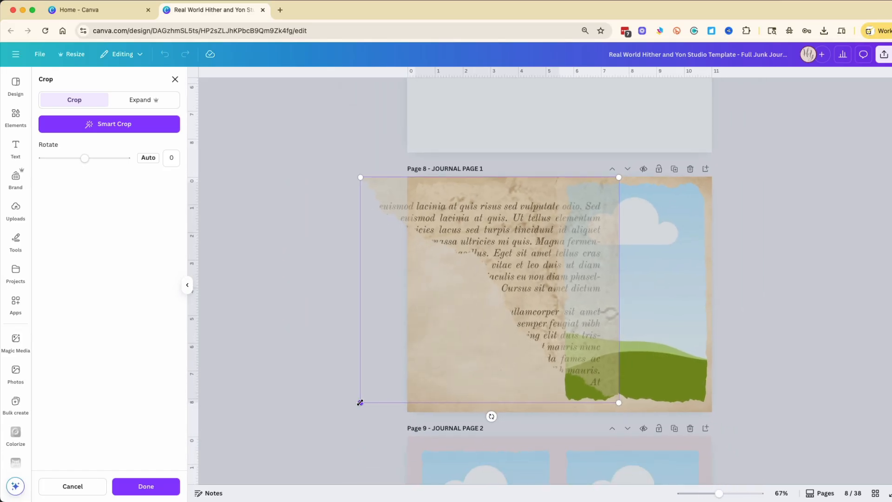
drag(360, 403, 205, 500)
drag(618, 177, 723, 86)
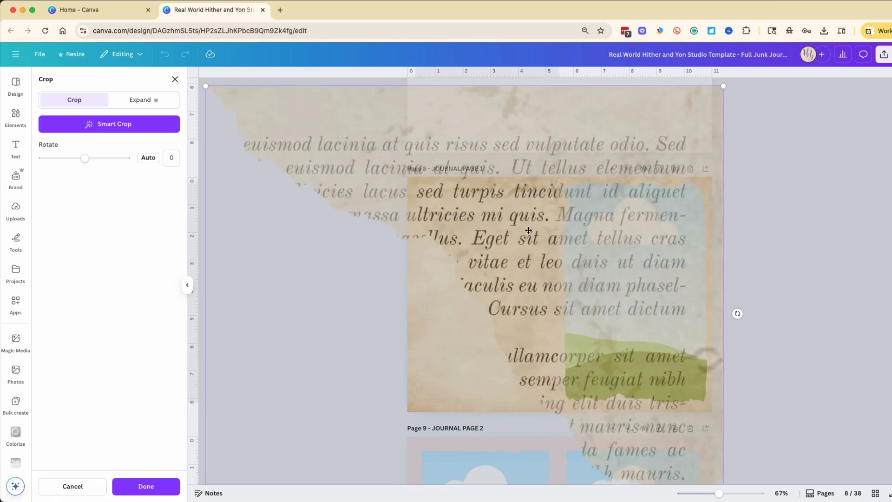
drag(528, 230, 388, 321)
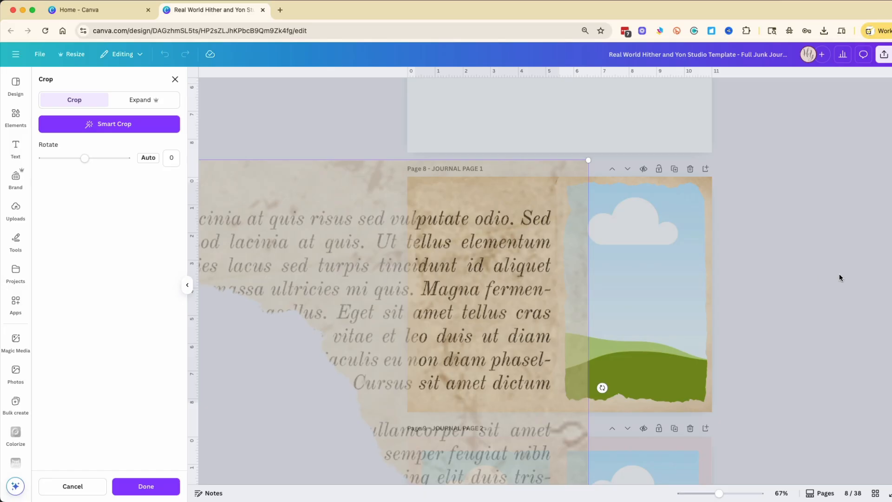
click(829, 280)
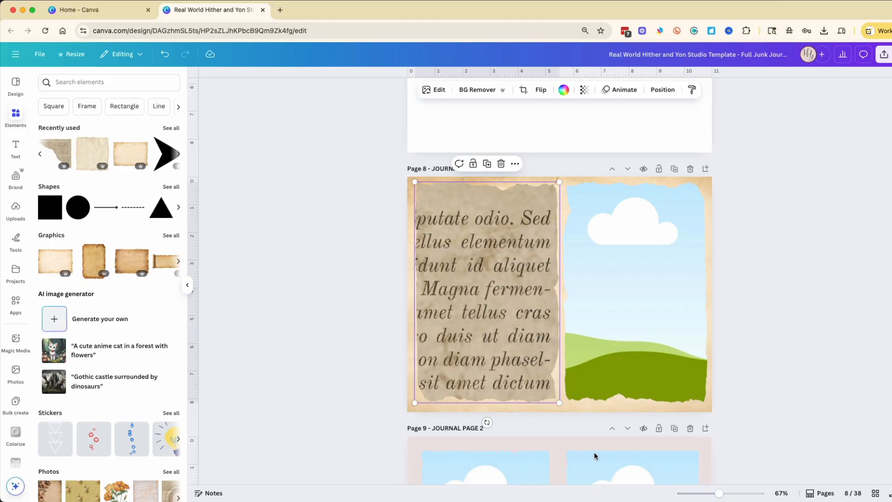
Replace the content of the left frame on page 8 with the upright brown parchment with burnt edges
drag(718, 494, 728, 493)
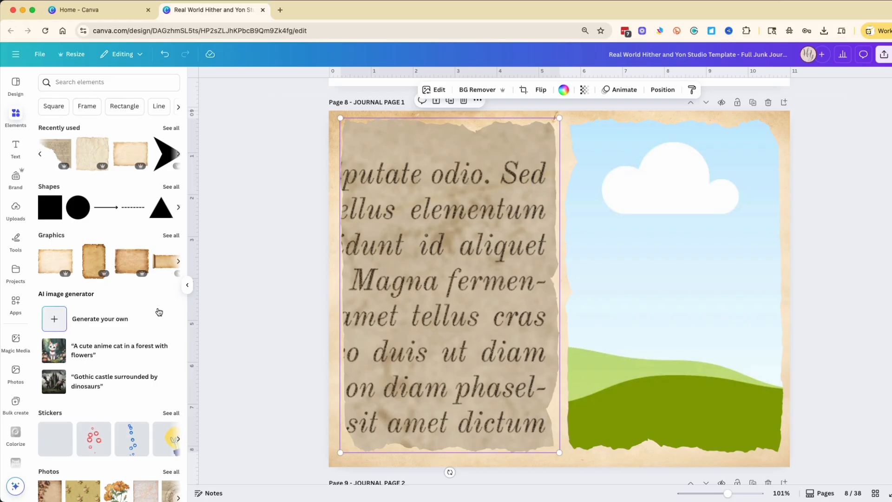
drag(91, 261, 387, 260)
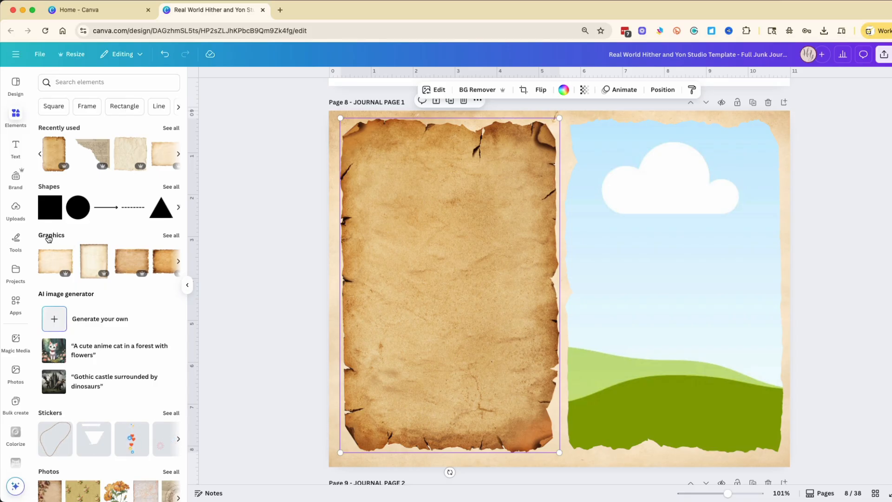
Search the elements for "old paper" and show all matching graphics
click(170, 236)
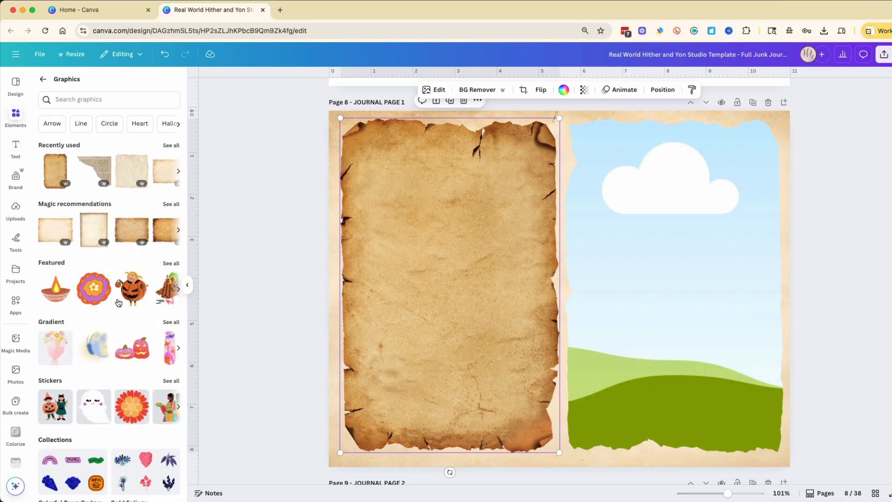
click(42, 79)
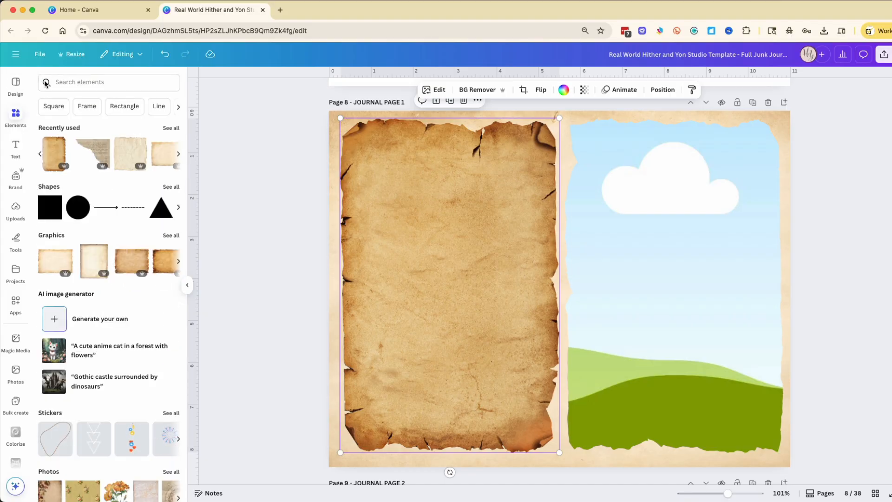
click(16, 115)
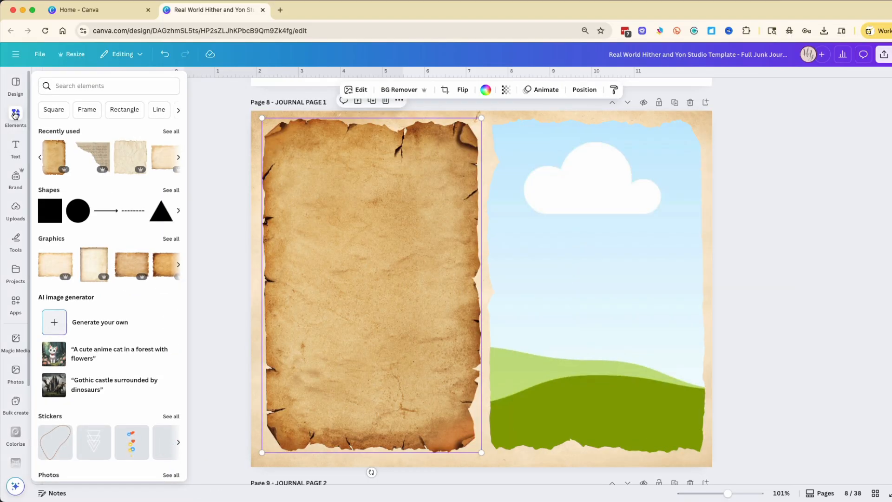
click(98, 84)
text(old paper)
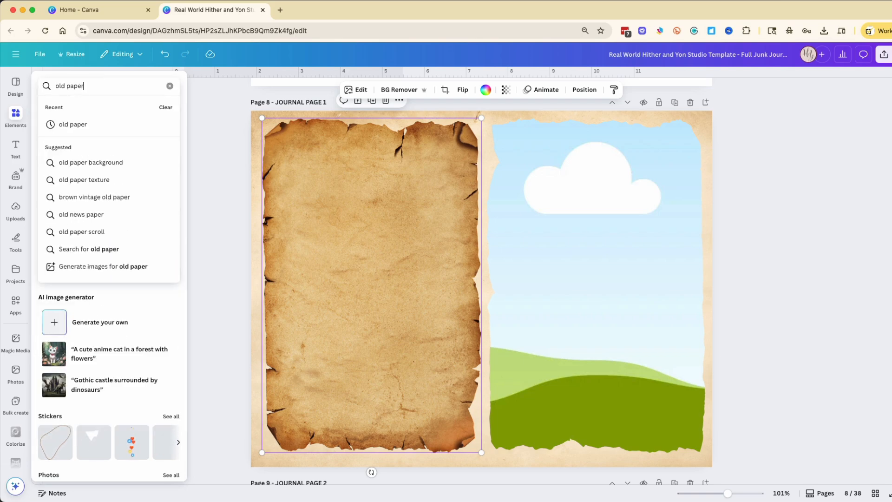
key(Return)
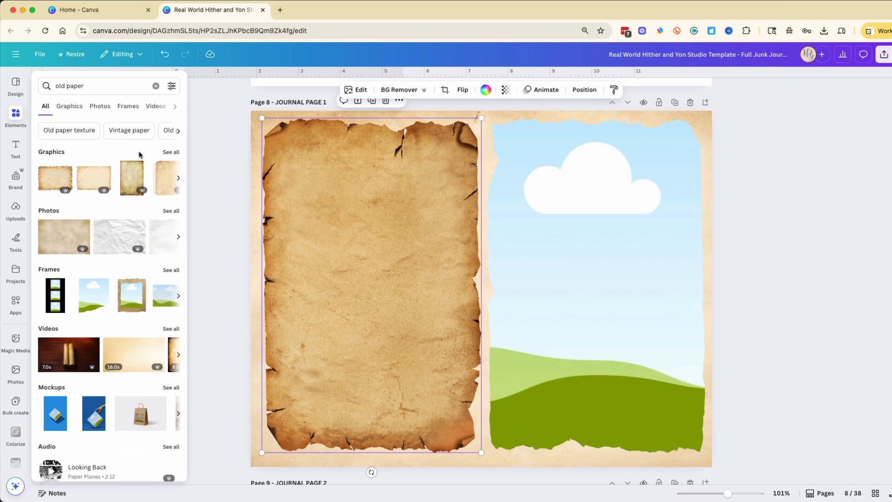
click(171, 152)
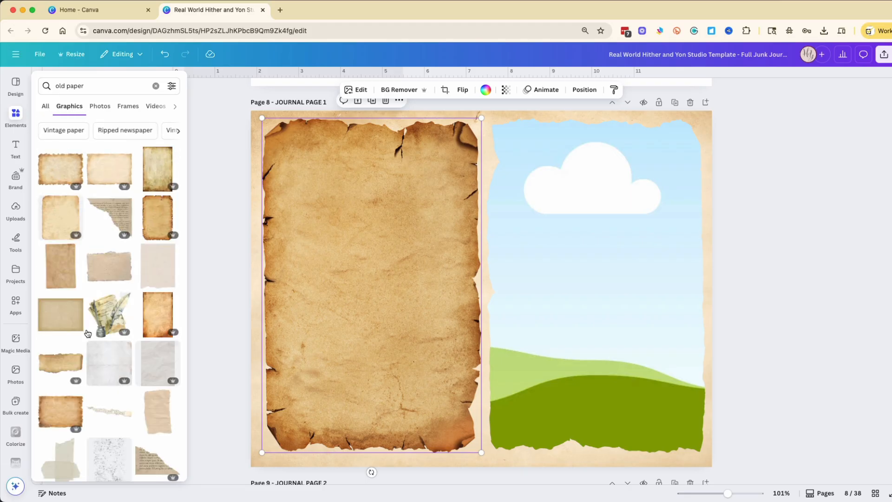
Look through the "old paper" graphics and switch to the related search "Vintage paper"
scroll(135, 410, down, 4)
scroll(136, 411, down, 5)
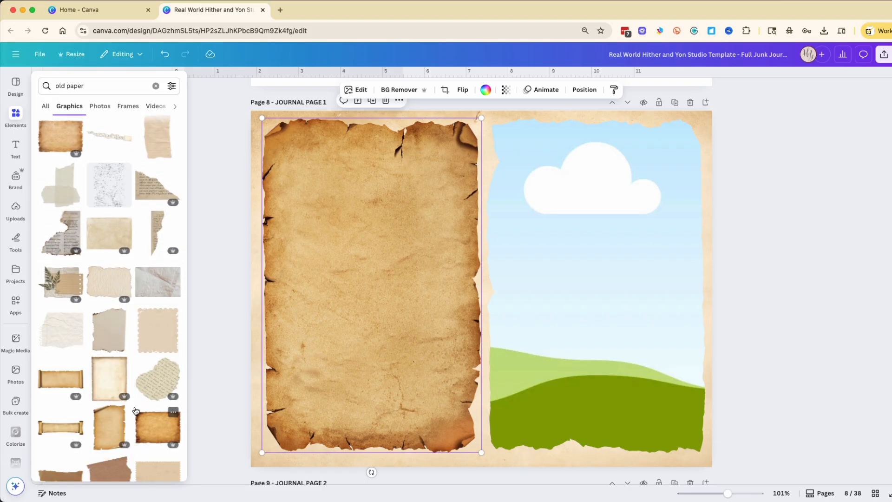
scroll(134, 410, down, 8)
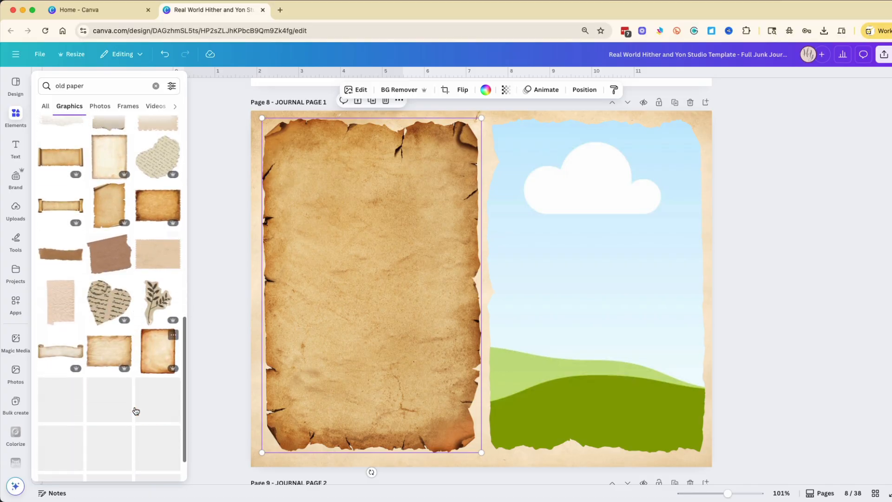
scroll(157, 347, down, 6)
scroll(157, 347, down, 4)
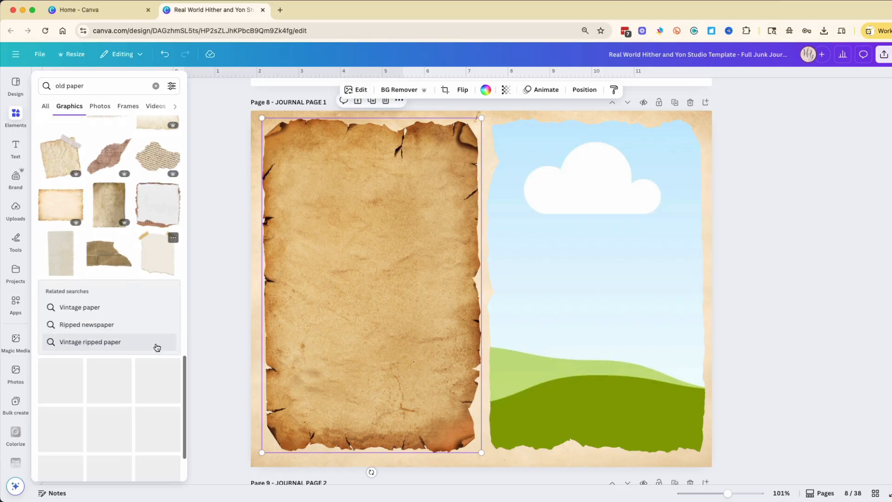
click(66, 307)
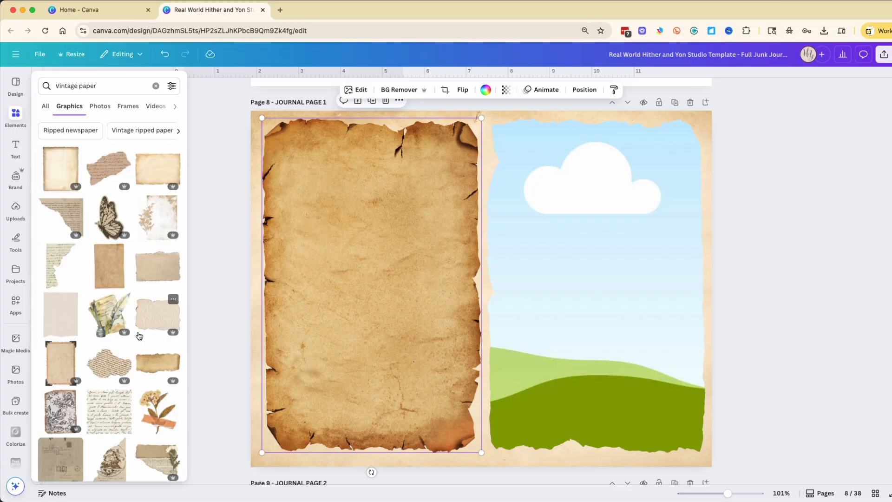
Try the handwritten script graphic on the right frame of page 8, and delete it
scroll(139, 335, down, 5)
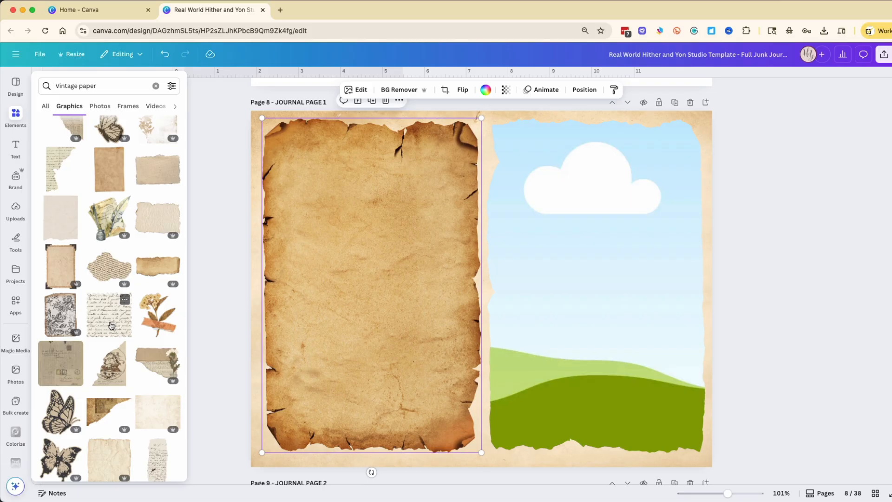
drag(112, 326, 579, 328)
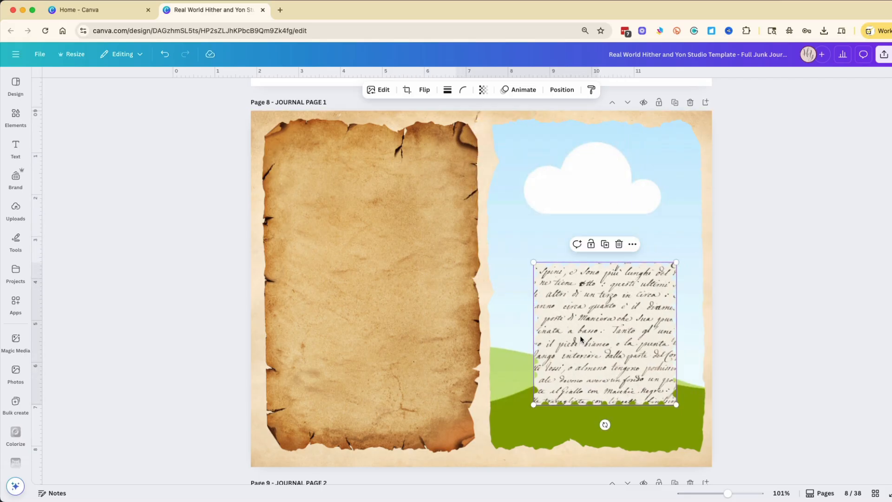
key(Delete)
Fill the right frame on page 8 with the grey vintage letter with stamps and postmarks from the "Vintage paper" graphics
click(15, 116)
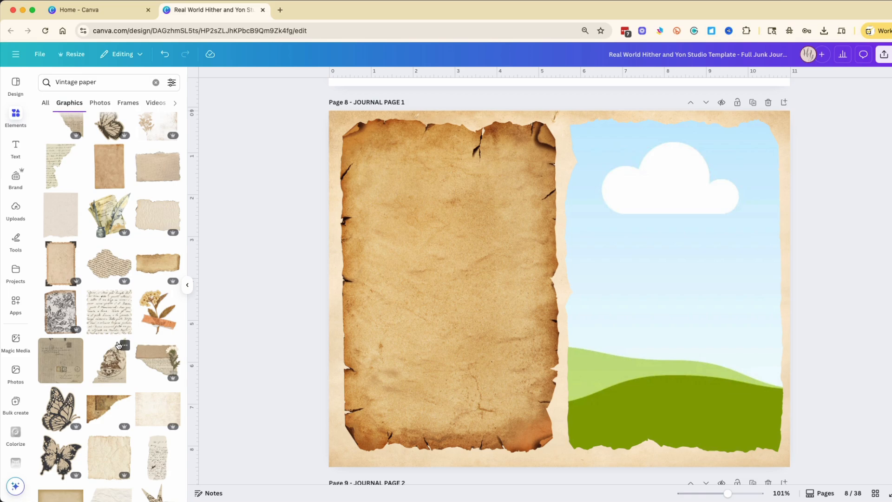
scroll(113, 316, down, 2)
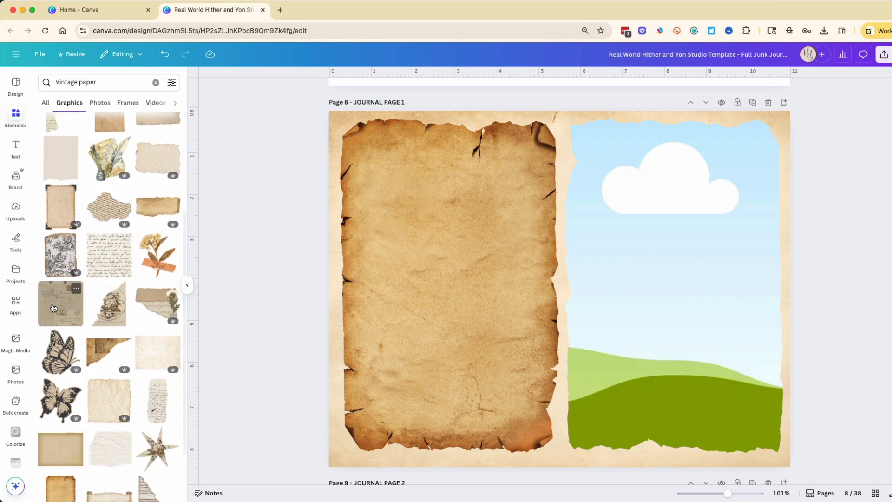
drag(55, 308, 617, 260)
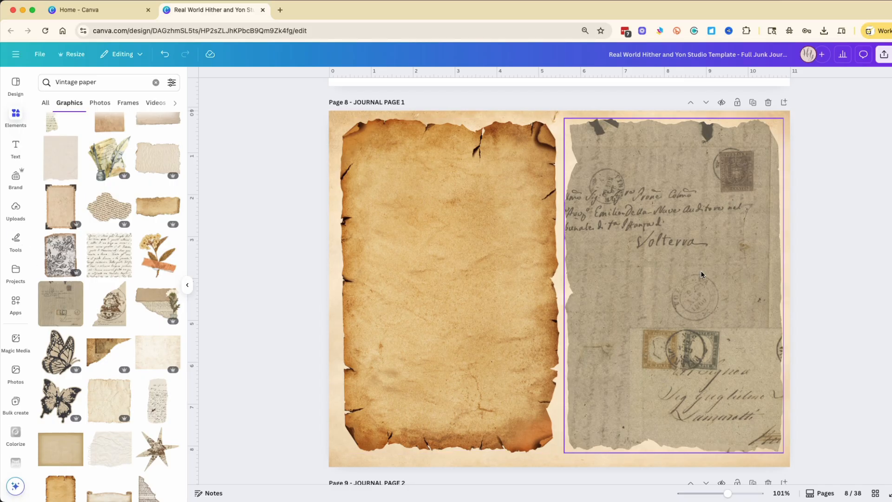
Look at the empty frames on page 9, return to page 8 and show the frames matching "Vintage paper"
scroll(674, 305, down, 7)
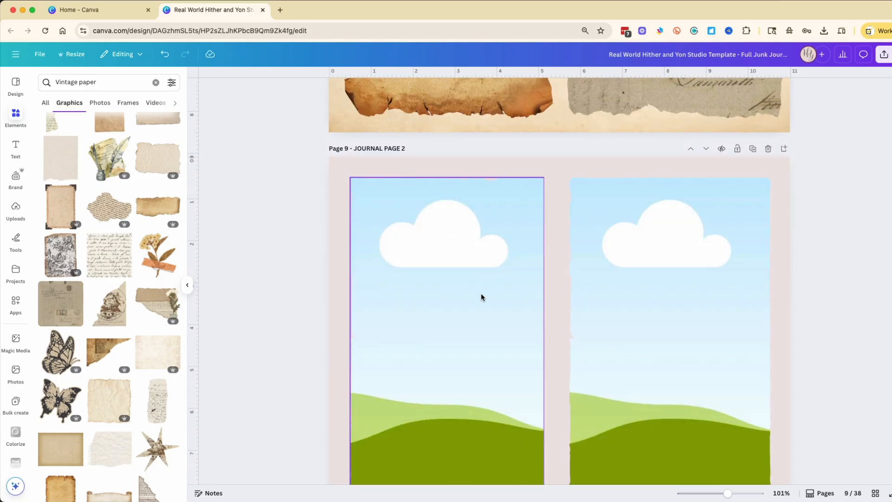
scroll(481, 295, up, 7)
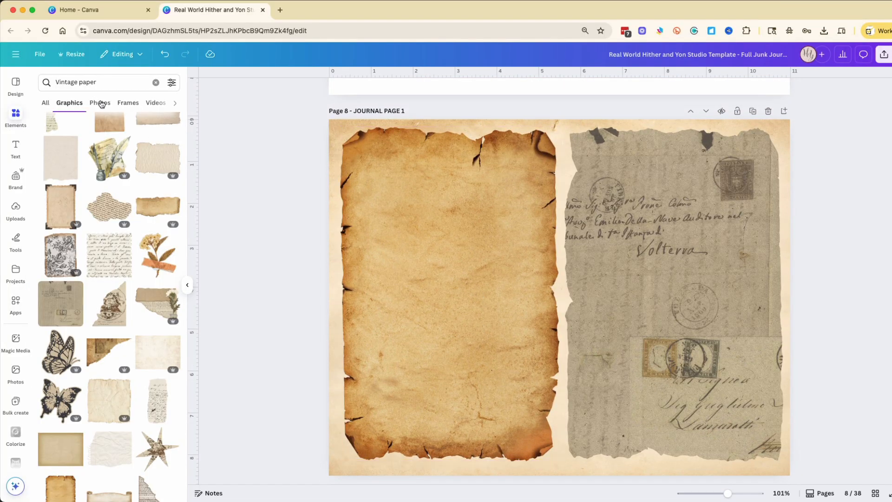
click(131, 105)
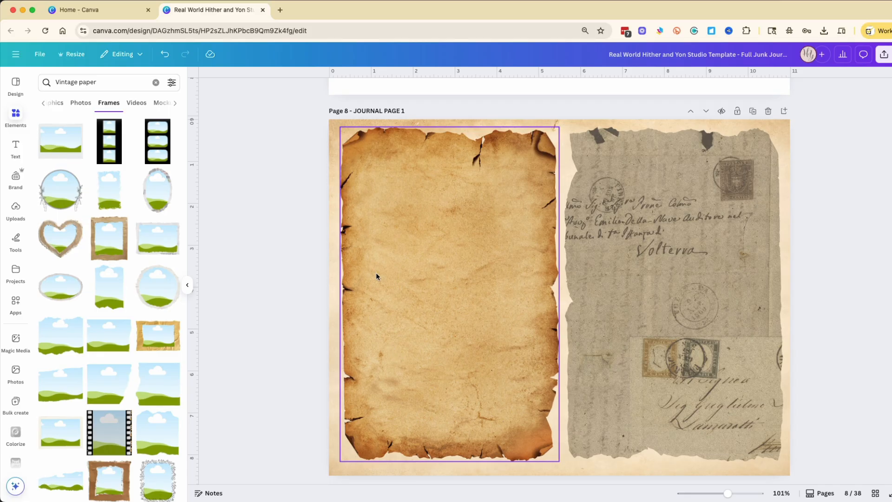
Try the uploaded orange and yellow maple leaf photo in the left frame on page 8, and undo it
click(458, 292)
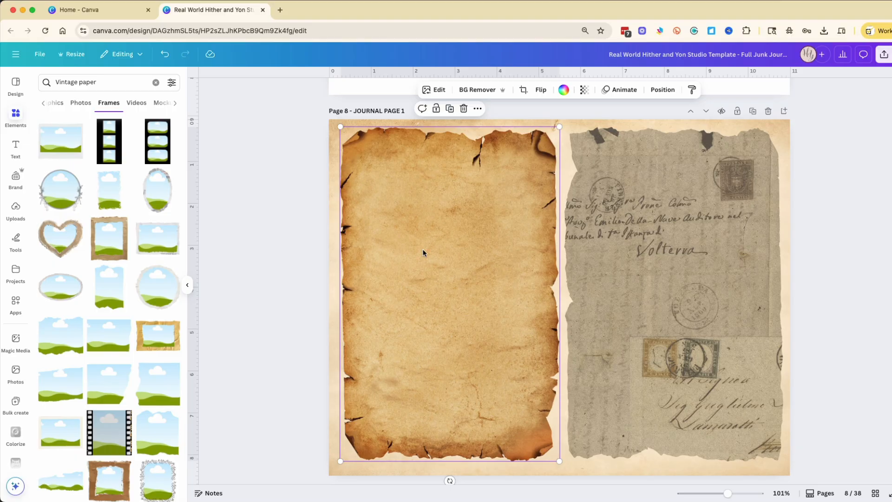
click(16, 210)
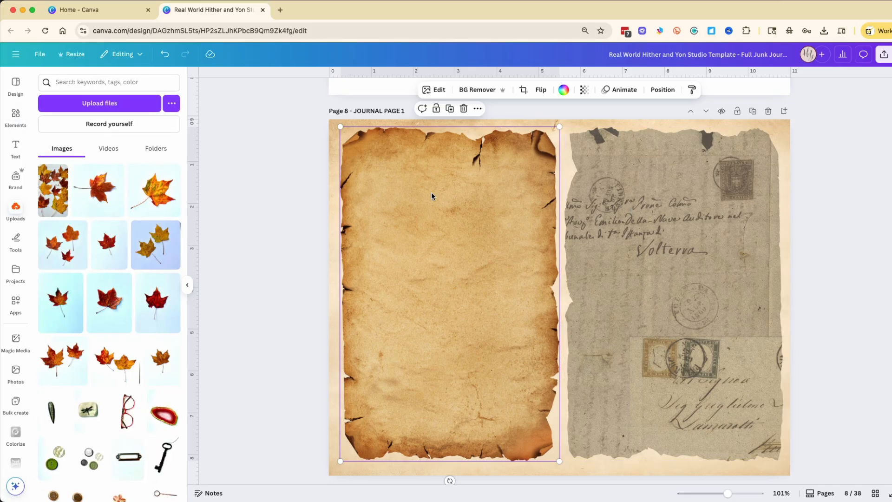
drag(162, 199, 410, 252)
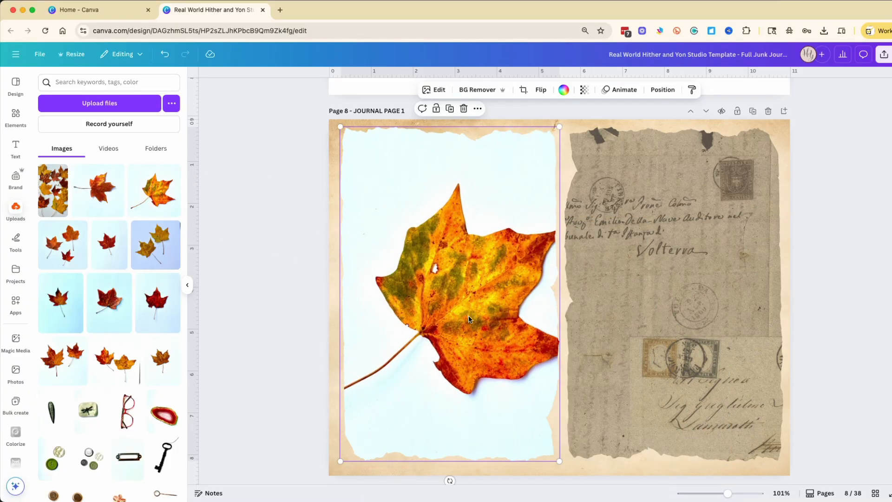
key(super+z)
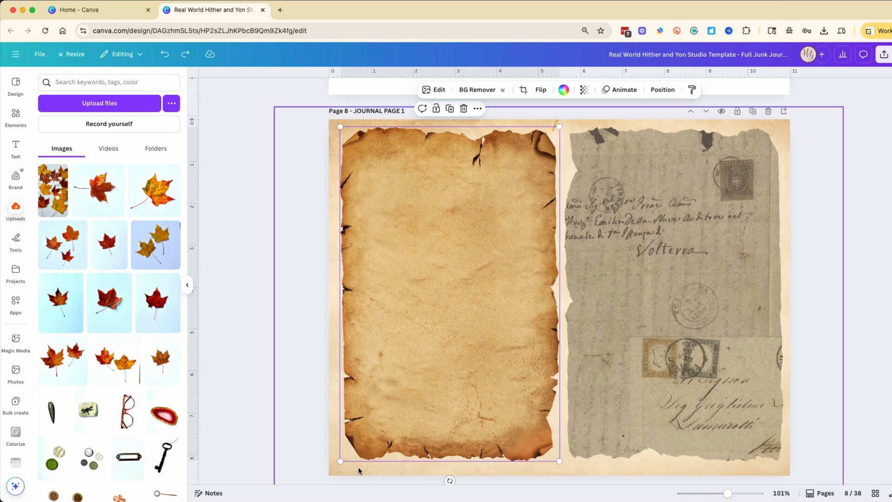
Fully lock the left parchment frame on page 8, not only its position
click(436, 112)
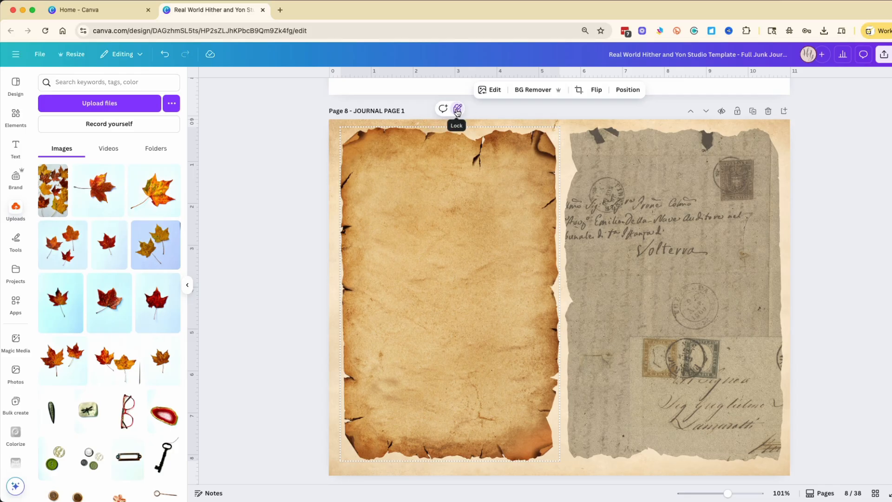
click(457, 110)
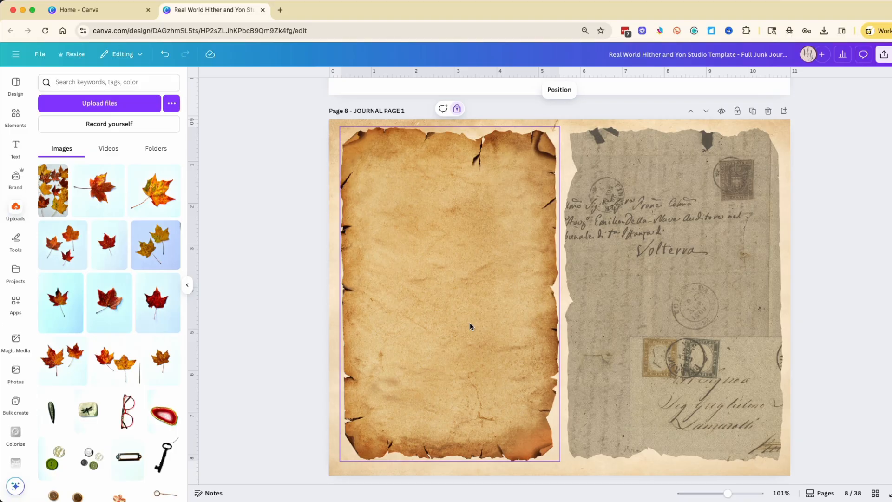
Add the uploaded orange and yellow maple leaf to page 8 with its background removed, scaled to about half its size
click(156, 199)
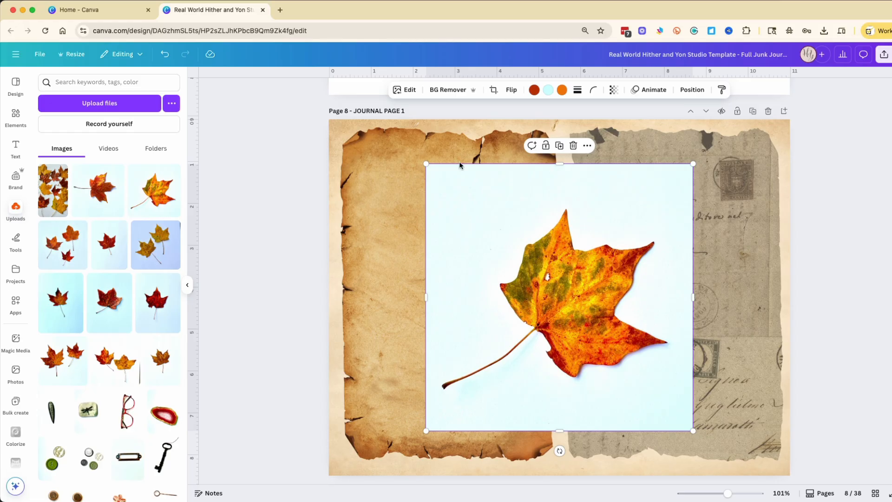
click(448, 90)
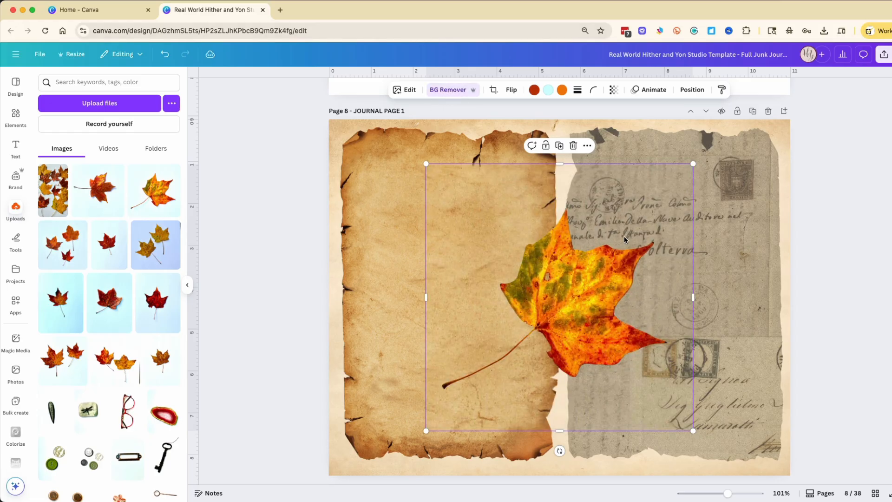
drag(695, 164, 535, 260)
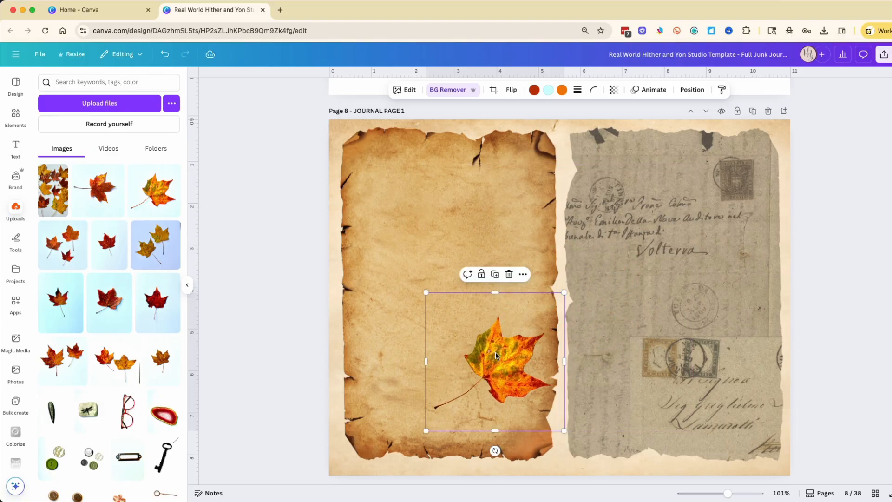
Rotate the maple leaf to about -84° and place it in the lower left of the parchment on page 8
drag(491, 379, 486, 210)
drag(491, 285, 593, 208)
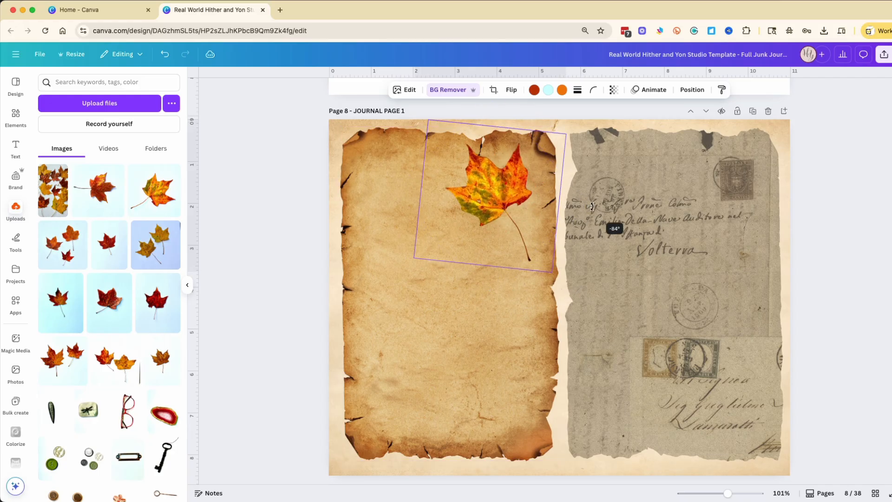
drag(501, 173, 403, 351)
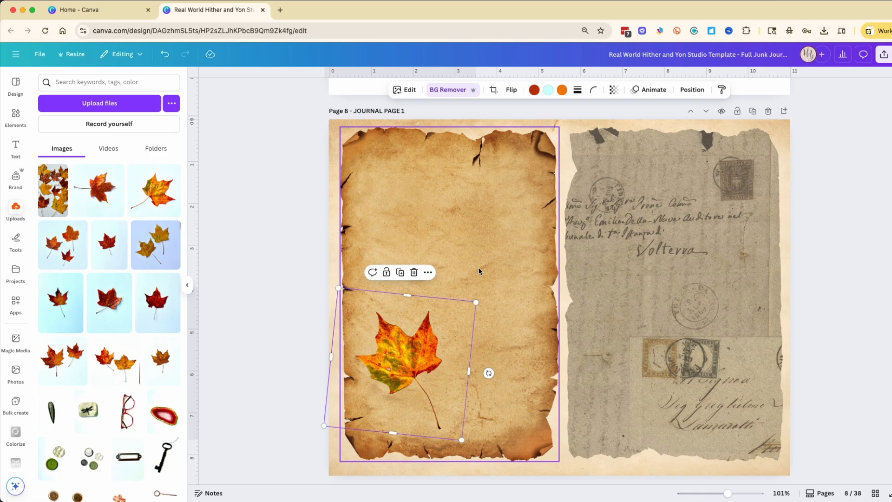
Add the uploaded green and pearl buttons photo without its background, shrunk and placed in the parchment's lower right corner
click(54, 463)
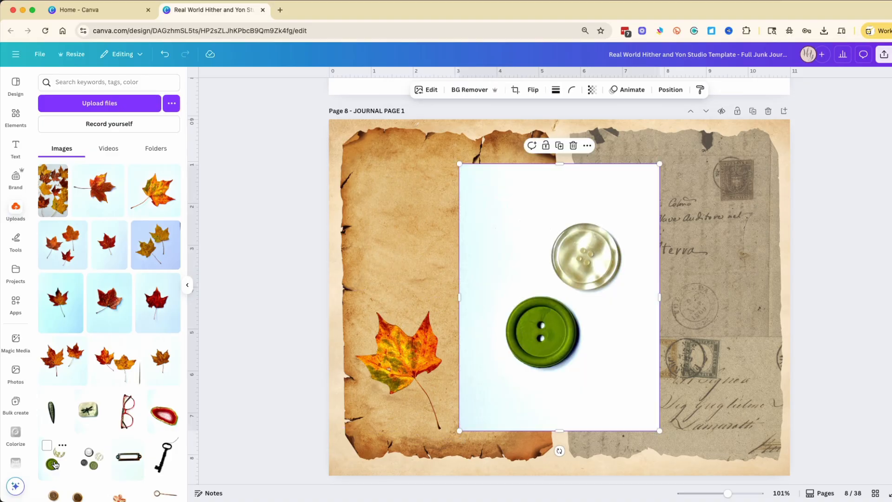
click(457, 90)
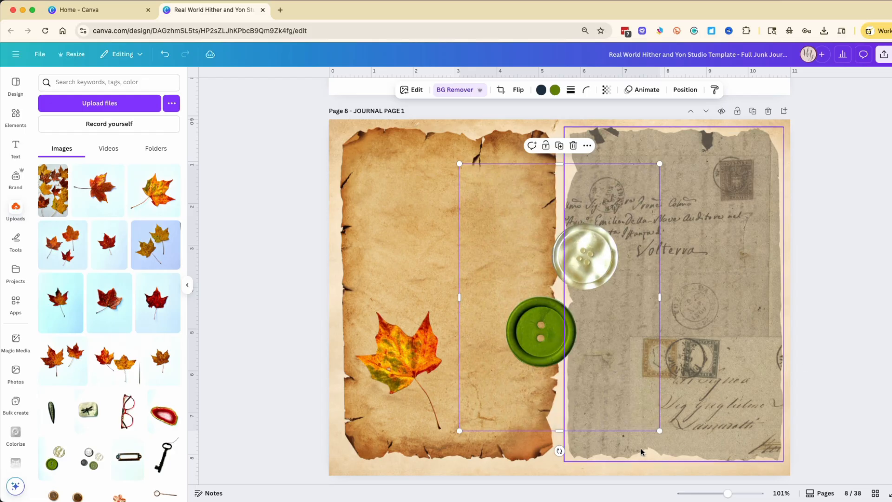
drag(660, 164, 542, 314)
drag(496, 372, 513, 405)
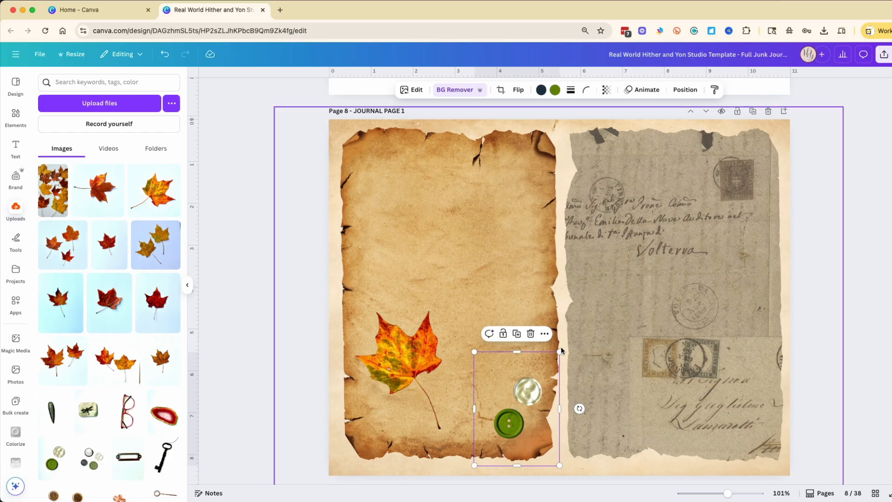
Enlarge the buttons image across the parchment and over the leaf, and shrink it back to a small size
drag(560, 352, 766, 124)
drag(578, 327, 416, 282)
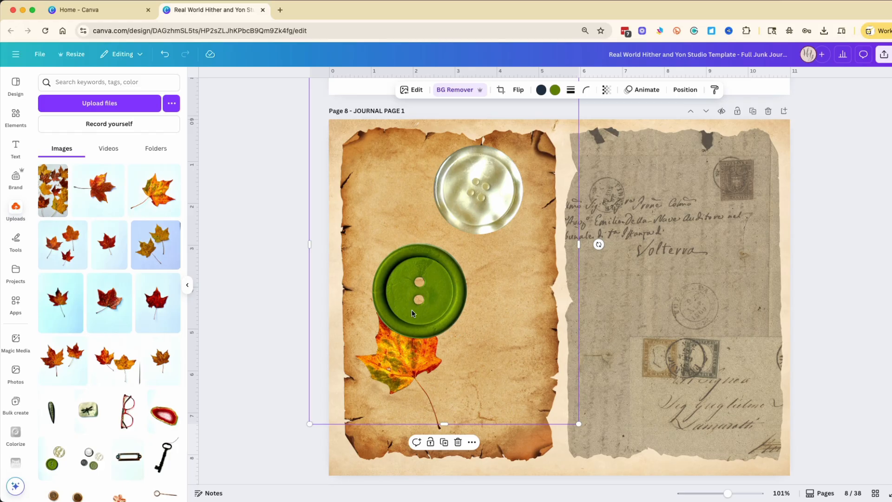
drag(438, 299, 421, 370)
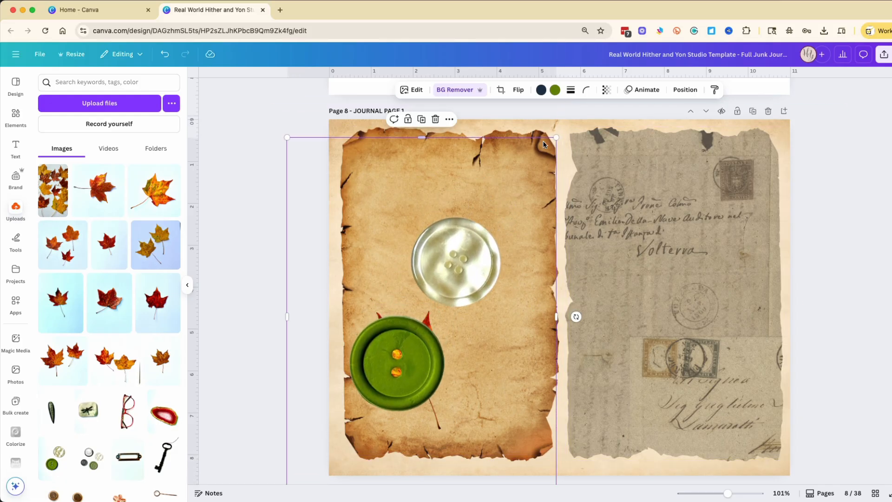
drag(556, 136, 397, 346)
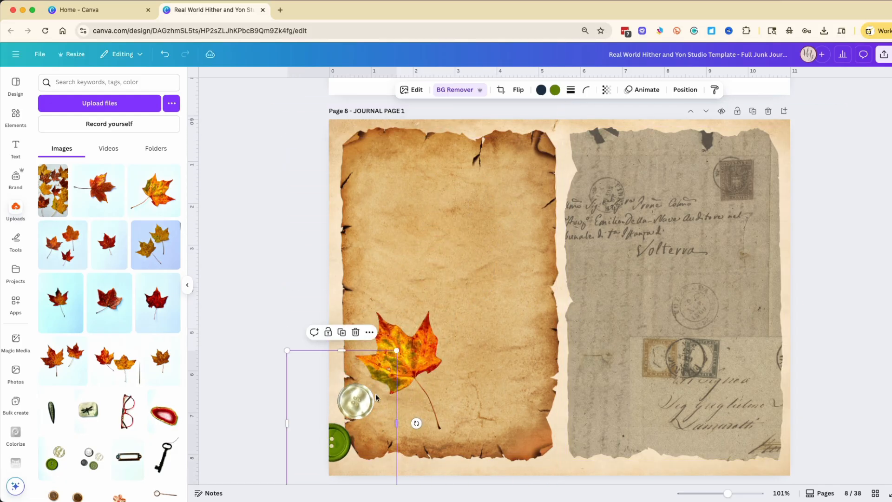
Scale the buttons image to a medium size and move it to the upper part of the parchment, above the leaf
drag(365, 393, 469, 359)
drag(504, 314, 445, 372)
drag(433, 407, 452, 241)
drag(472, 288, 542, 475)
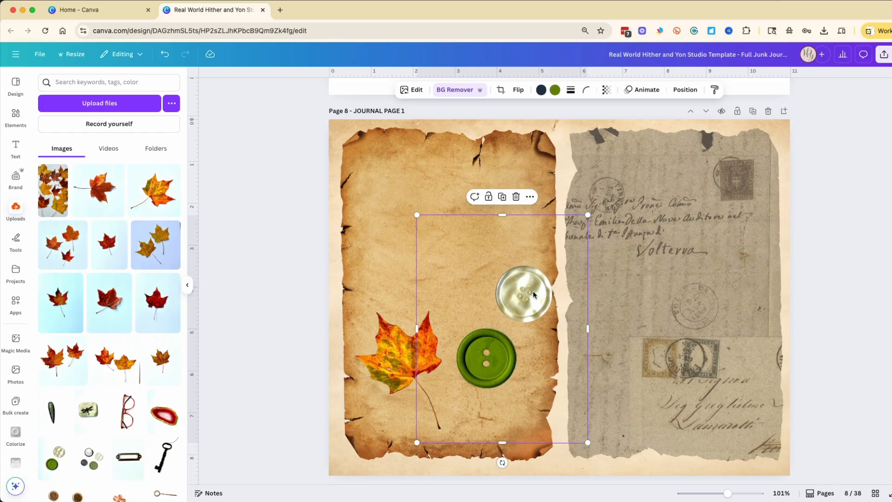
drag(527, 304, 493, 208)
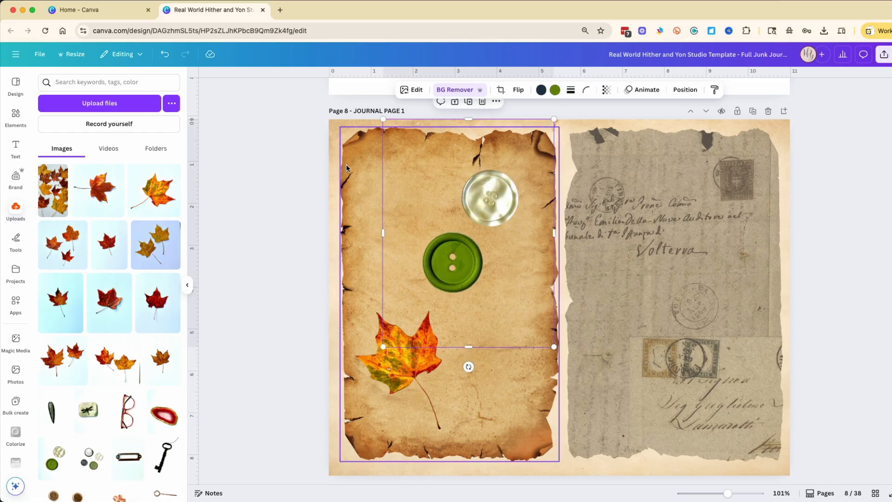
Crop the buttons image to only the green button, and place it small at the leaf's lower left
drag(469, 119, 460, 220)
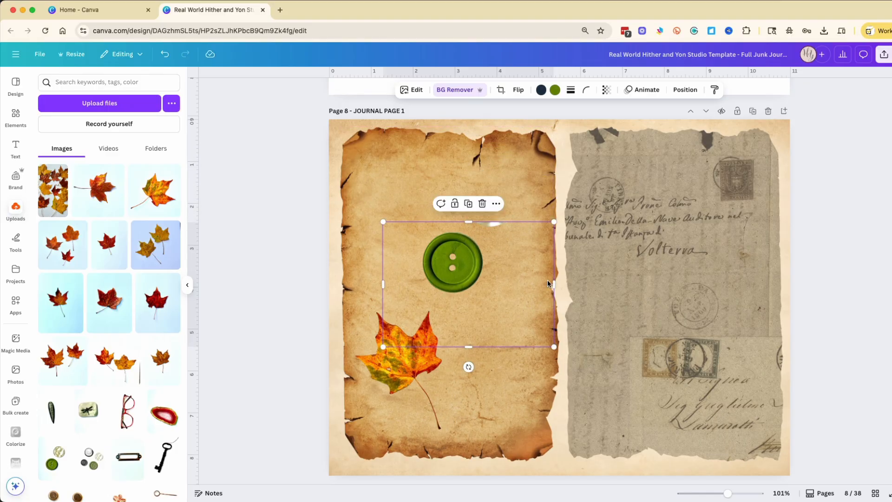
drag(554, 283, 487, 284)
drag(431, 221, 433, 226)
drag(383, 286, 420, 287)
drag(454, 347, 428, 421)
drag(380, 446, 383, 413)
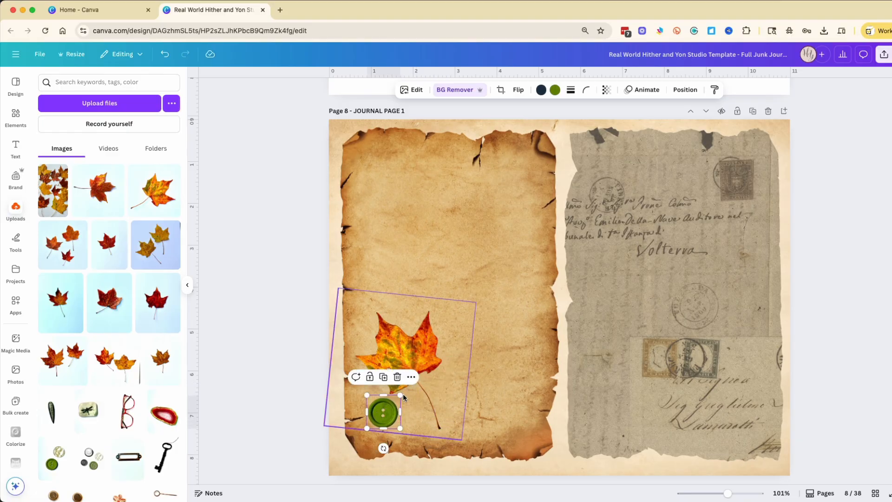
Extend the cropped edges to bring back both buttons, and place the enlarged image over the parchment's upper right
drag(383, 395, 409, 223)
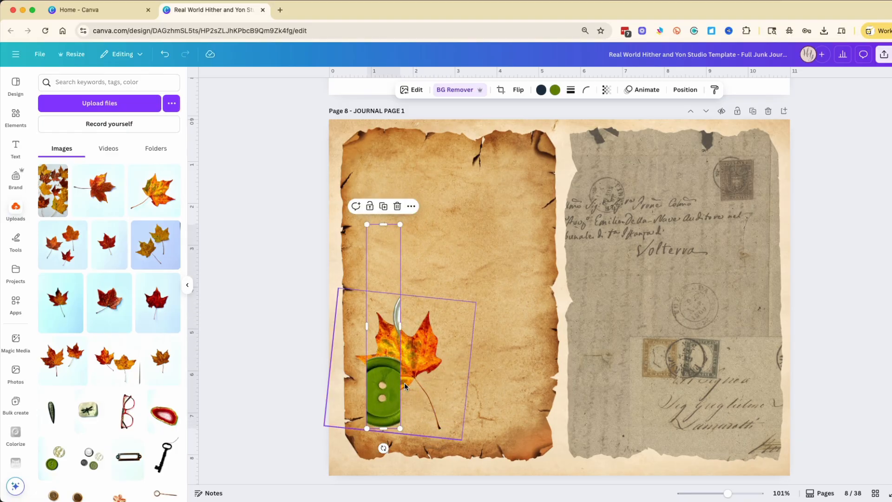
drag(400, 325, 535, 325)
drag(367, 326, 313, 331)
drag(419, 427, 426, 472)
drag(436, 324, 494, 245)
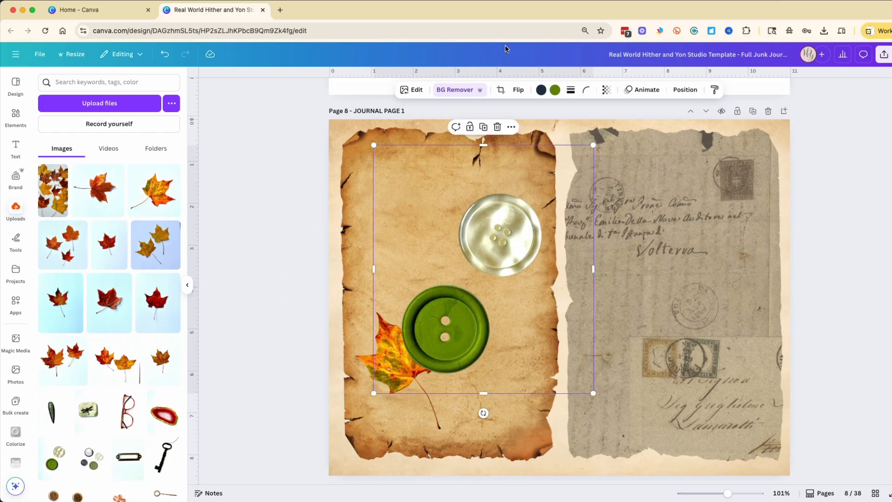
Crop the buttons image to only the green button, shrink it, and place it over the leaf's stem
click(502, 91)
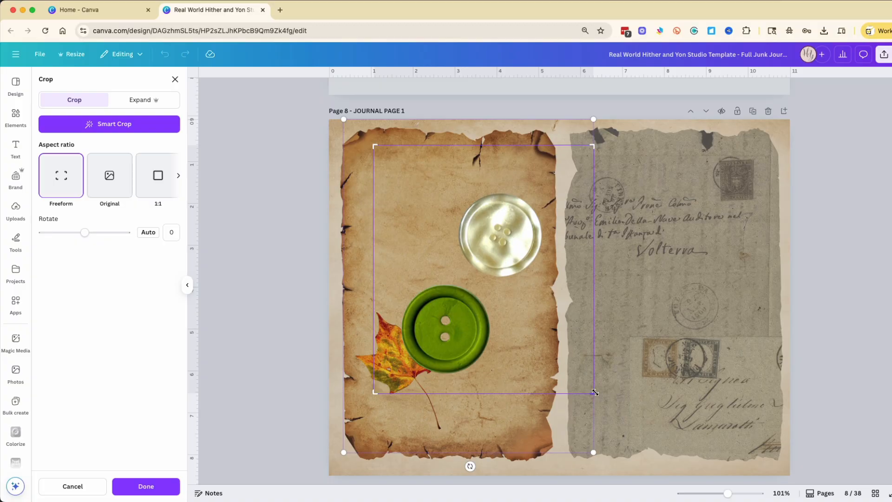
drag(594, 392, 568, 377)
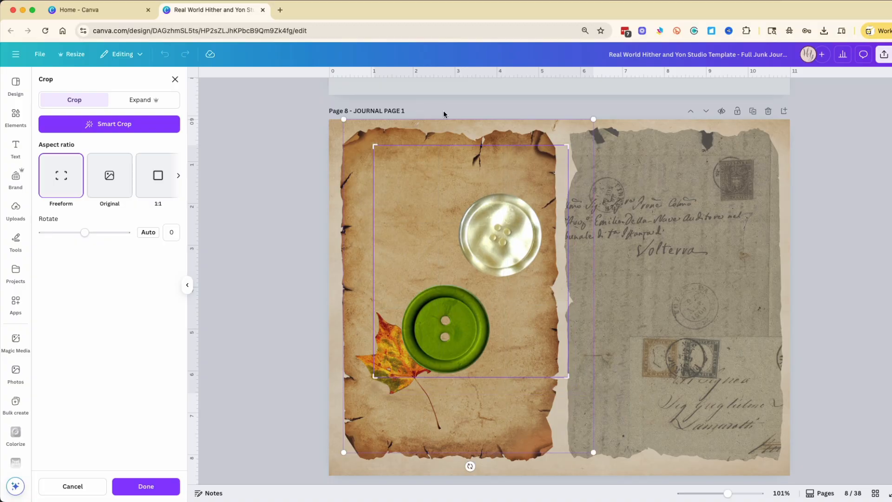
drag(567, 145, 524, 281)
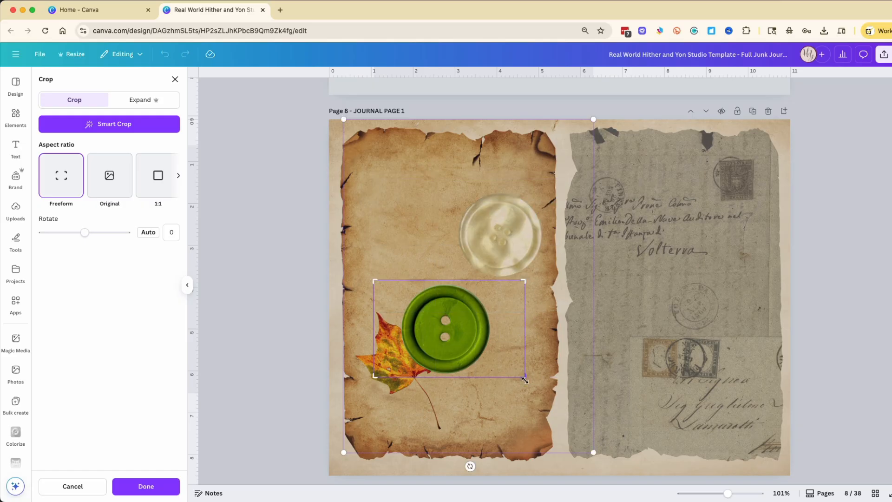
drag(524, 377, 496, 378)
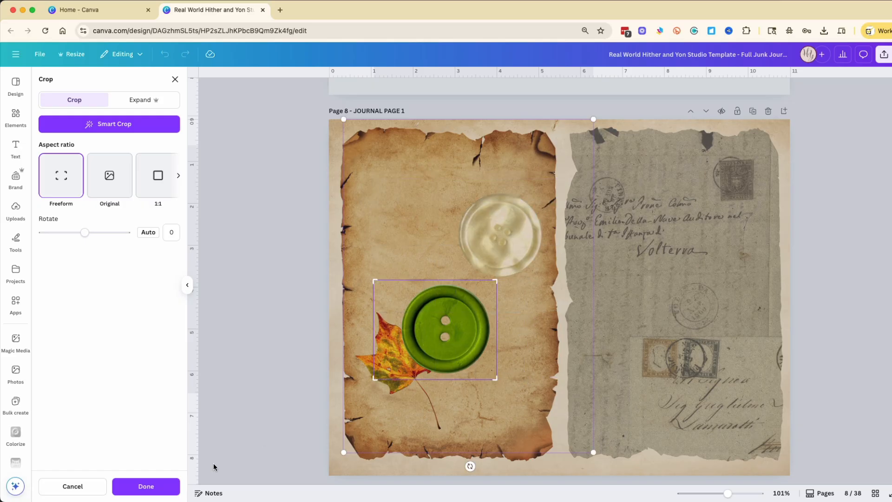
click(146, 486)
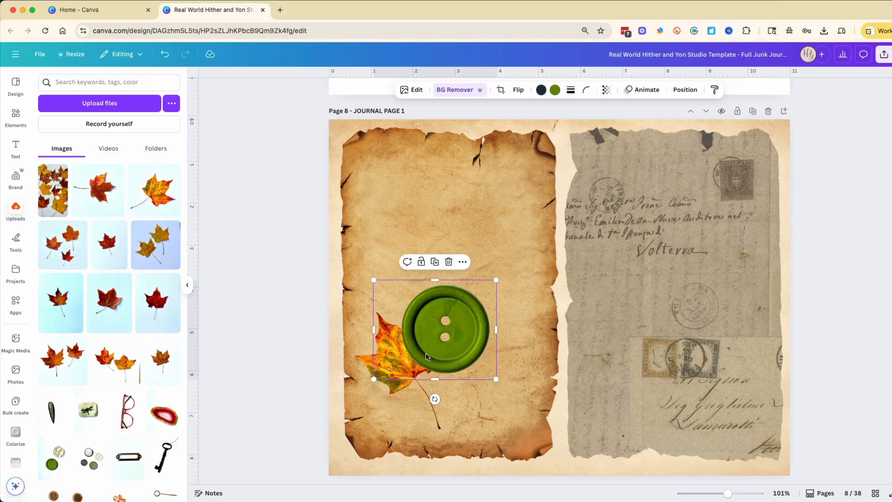
drag(445, 355, 465, 380)
drag(394, 404, 426, 408)
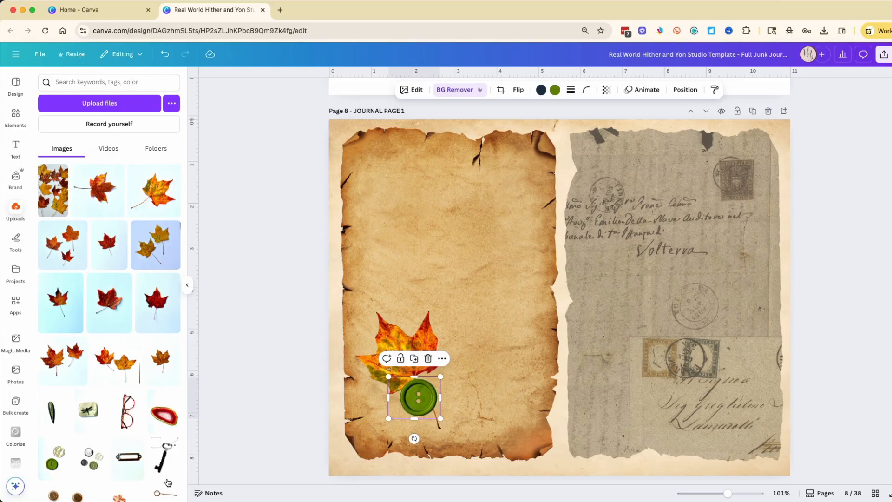
Add the old key photo to the page, remove its background, and place it on the parchment over the leaf
click(169, 461)
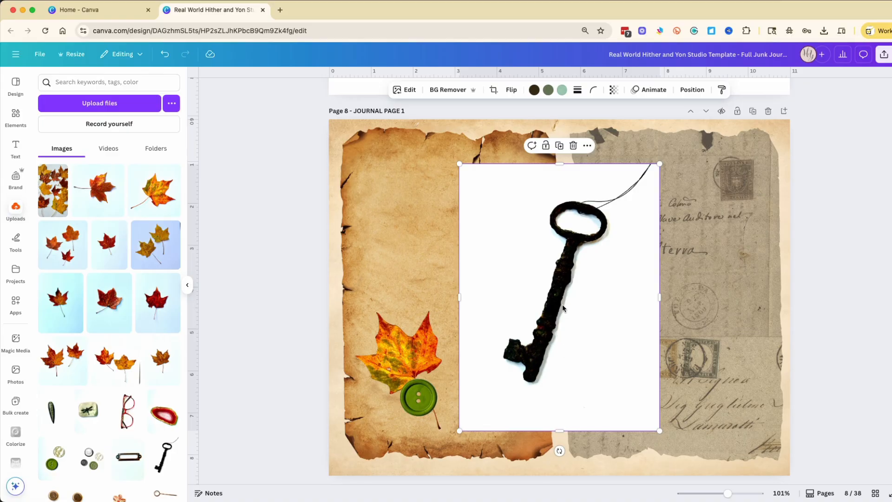
click(447, 89)
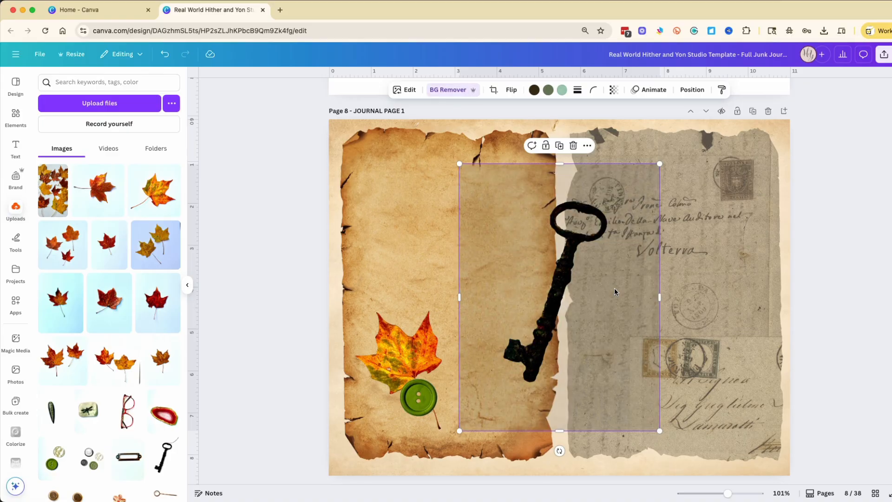
drag(548, 284, 439, 280)
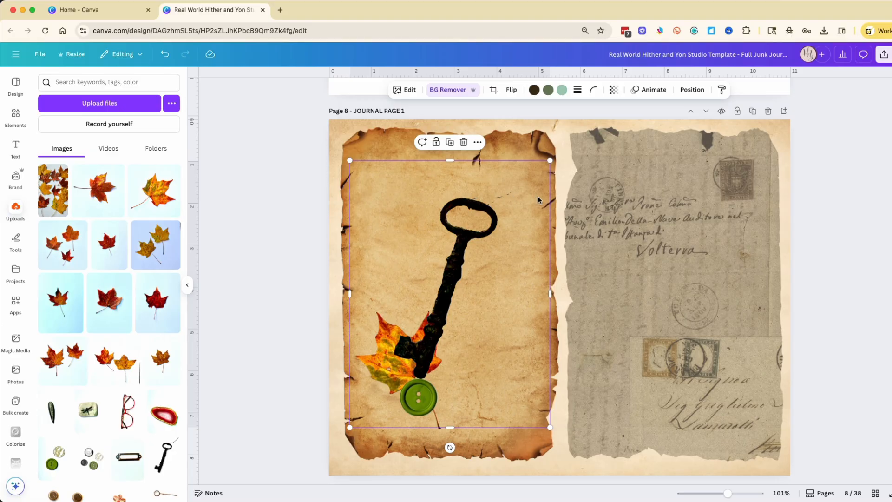
drag(453, 269, 448, 268)
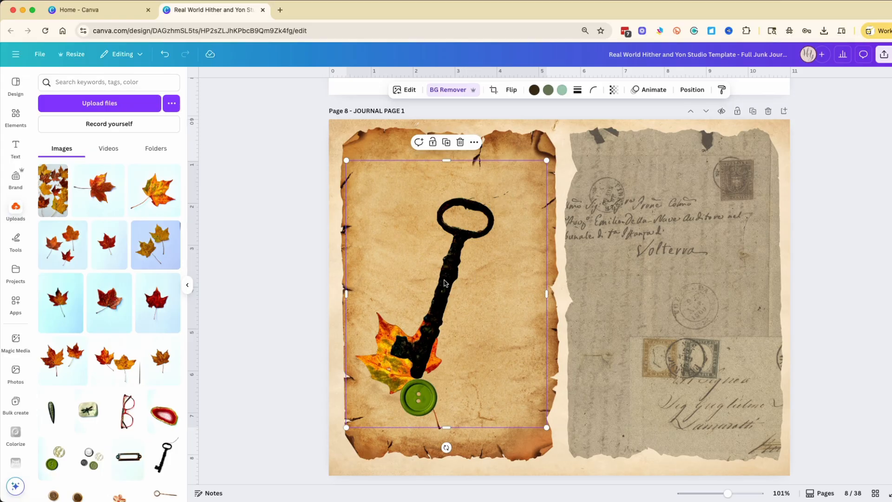
Try erasing the thread remnants and the upper edge of the key's bow at brush size 22, and reduce the brush to 1
click(451, 90)
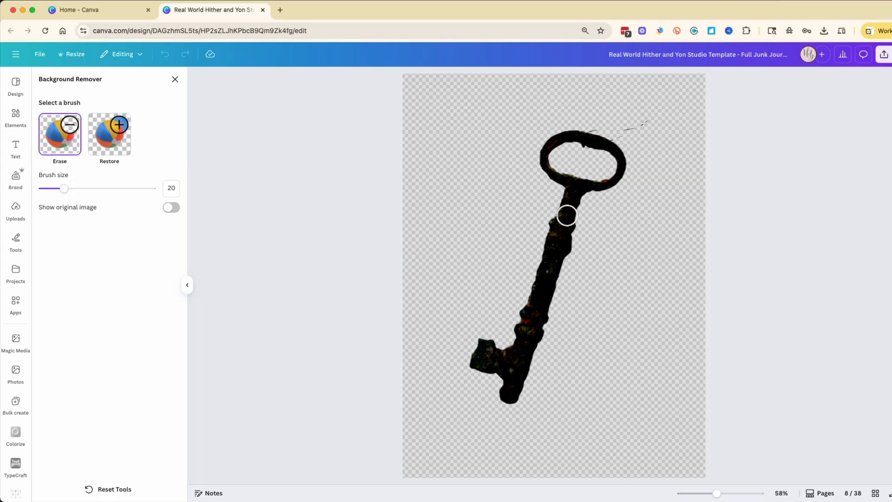
mouse_move(64, 188)
mouse_down()
mouse_move(47, 188)
mouse_move(66, 189)
mouse_up()
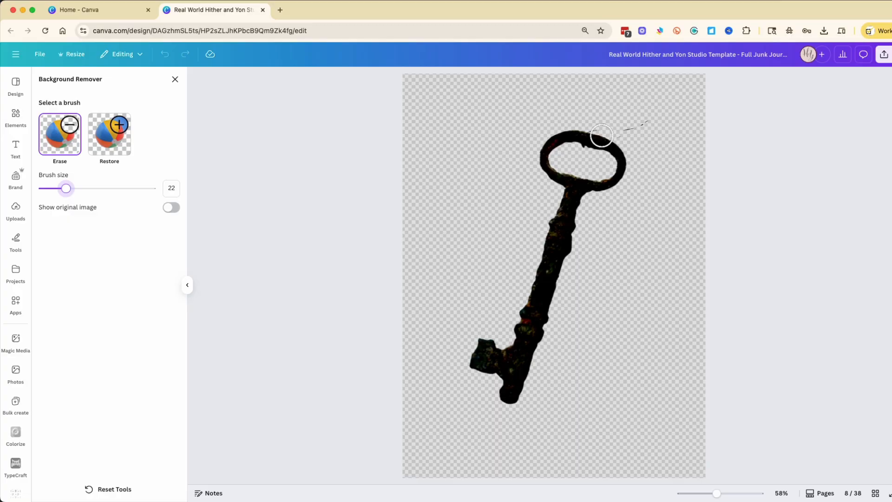
click(592, 121)
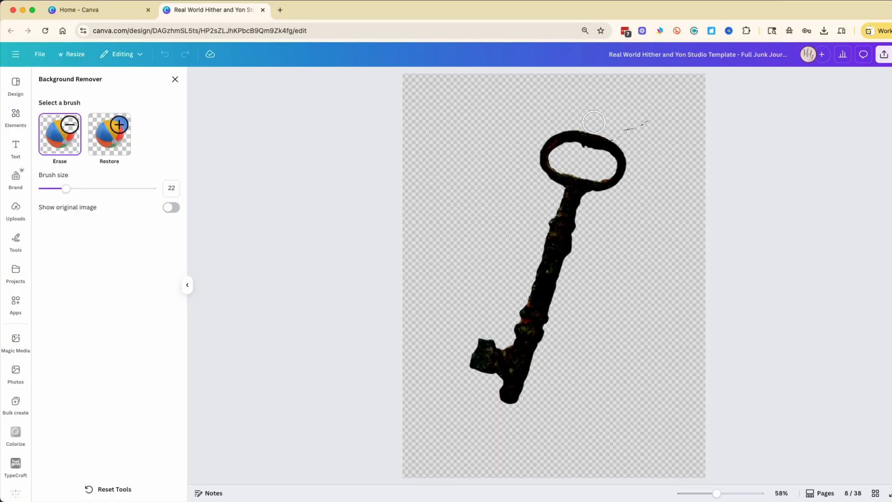
drag(625, 124, 651, 123)
mouse_move(559, 122)
mouse_down()
mouse_move(622, 138)
mouse_move(637, 169)
mouse_move(635, 197)
mouse_move(602, 170)
mouse_move(613, 195)
mouse_move(577, 153)
mouse_up()
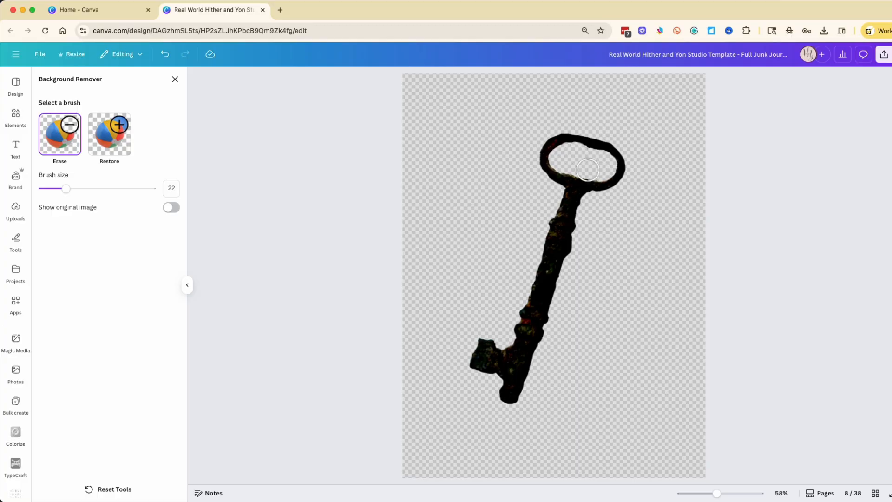
drag(52, 189, 42, 188)
Reset all background remover edits on the key photo and remove its background again
click(108, 494)
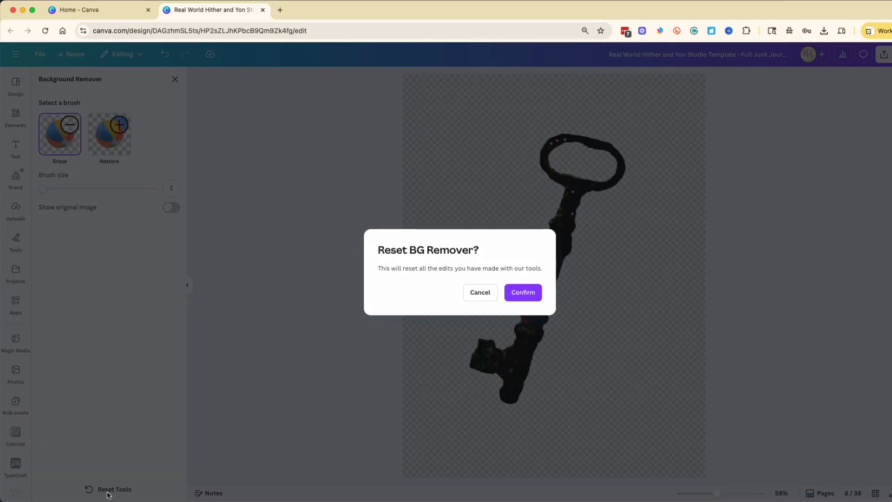
click(513, 292)
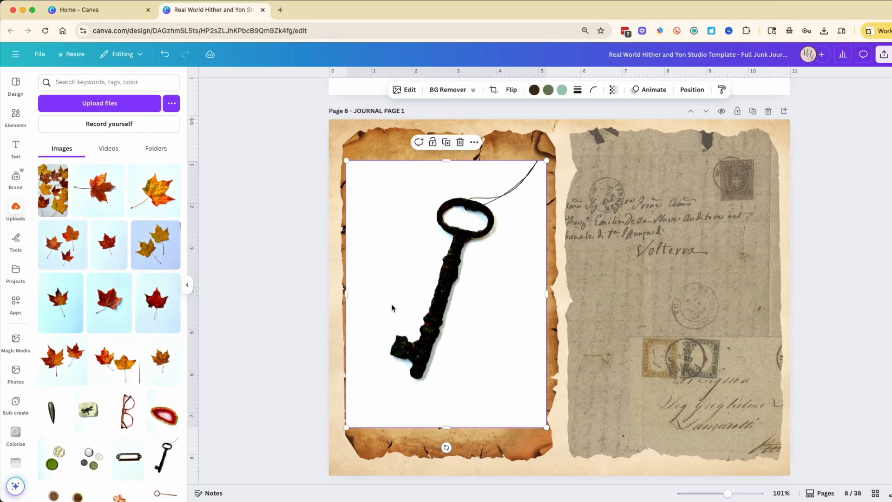
click(442, 92)
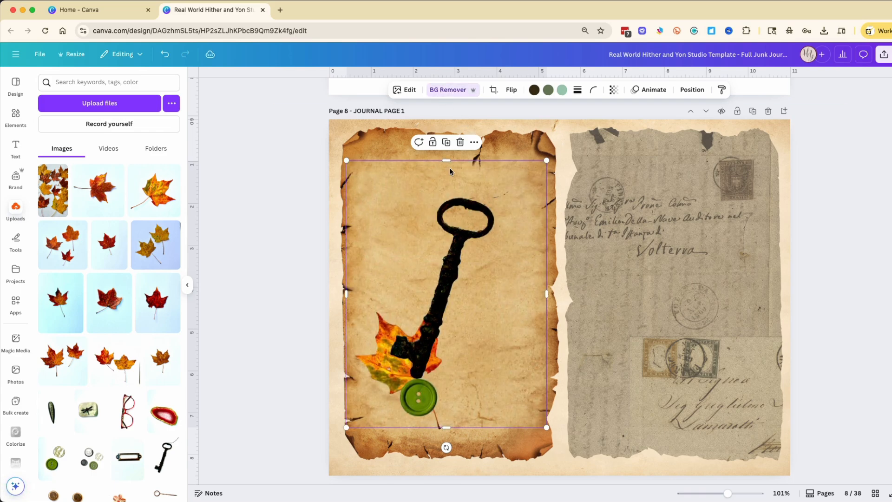
Erase the stray thread remnants beside the key's bow with brush size 33, set the brush to 20, and finish the background cleanup
click(452, 88)
mouse_move(73, 188)
mouse_down()
mouse_move(46, 191)
mouse_move(78, 188)
mouse_up()
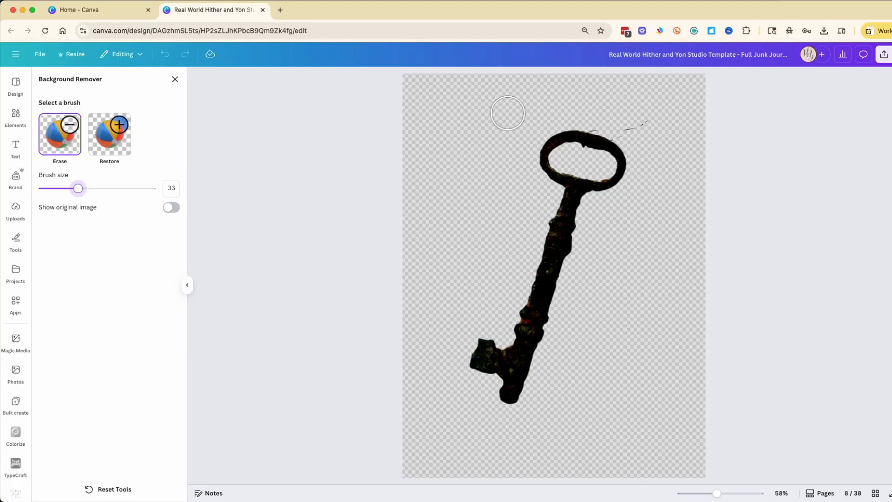
drag(633, 124, 643, 124)
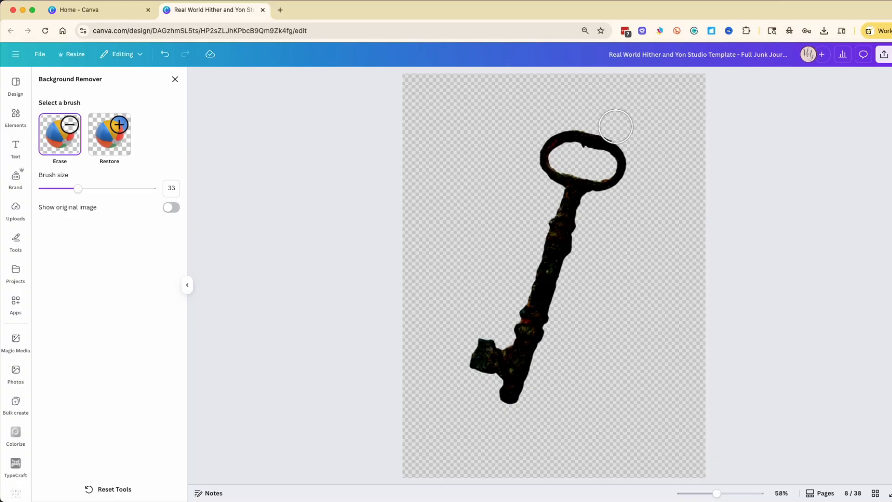
drag(78, 188, 64, 188)
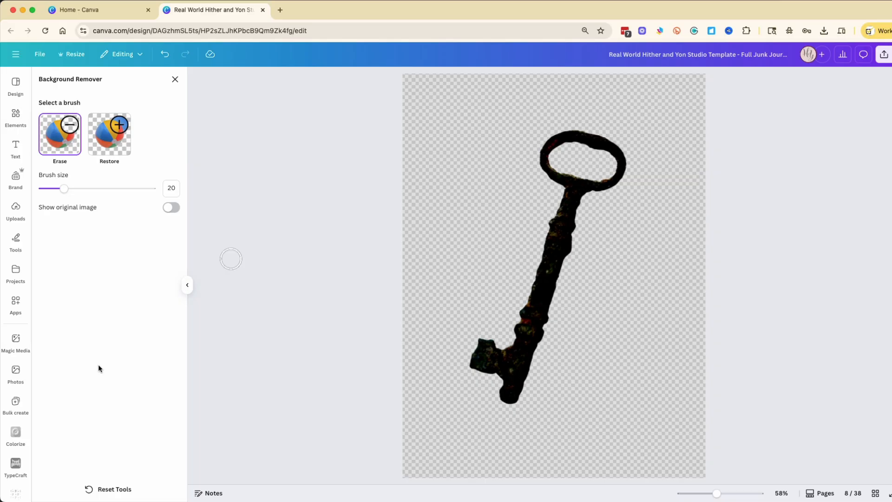
click(174, 80)
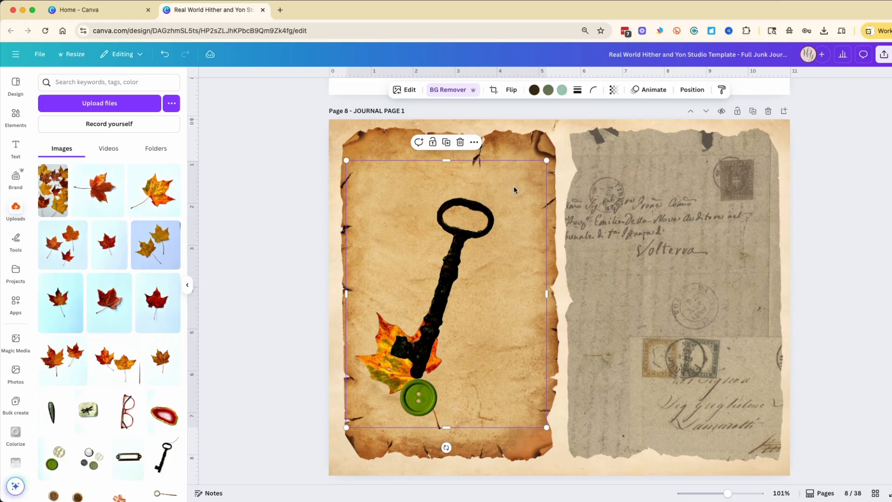
Move the key away from the leaf toward the parchment's right half, and show the full set of image filters for it
click(407, 91)
drag(435, 331, 476, 311)
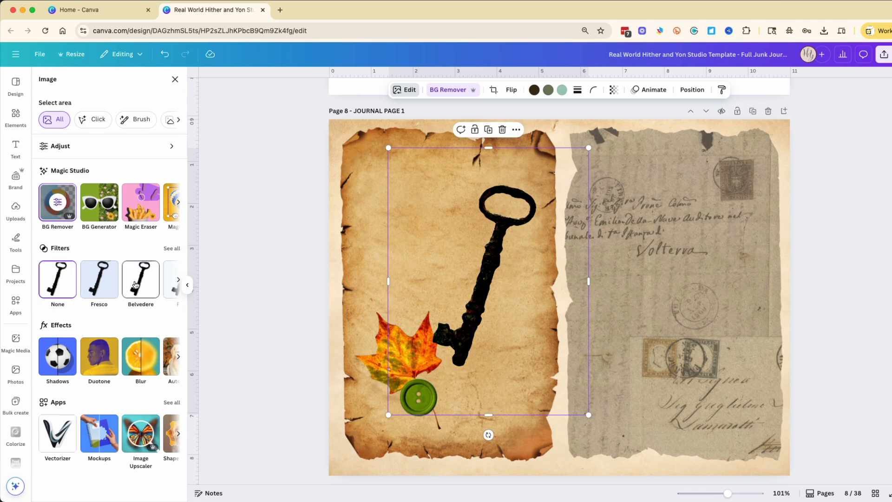
click(172, 251)
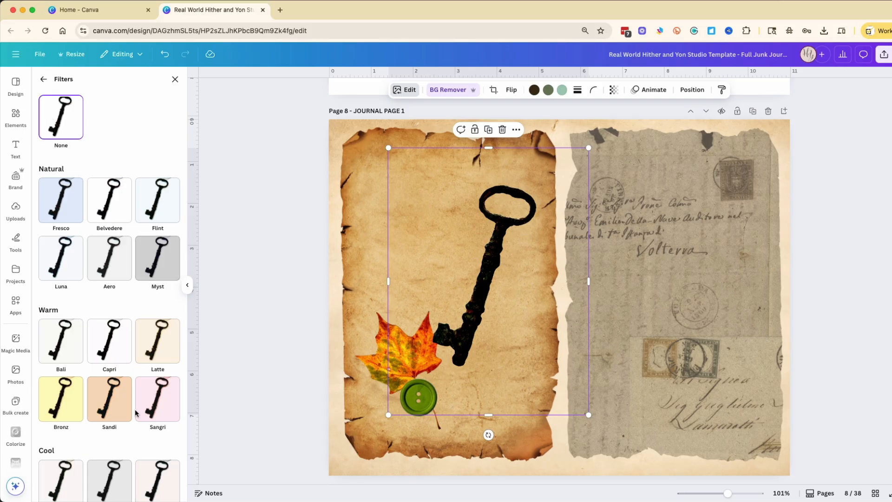
Try the Latte, Sangri, Sandi, Bronz and Myst filters on the key
click(157, 343)
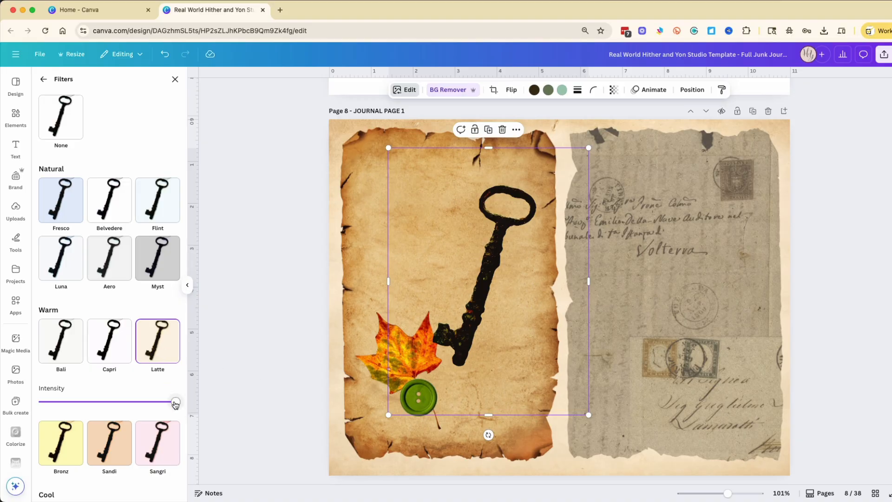
click(161, 448)
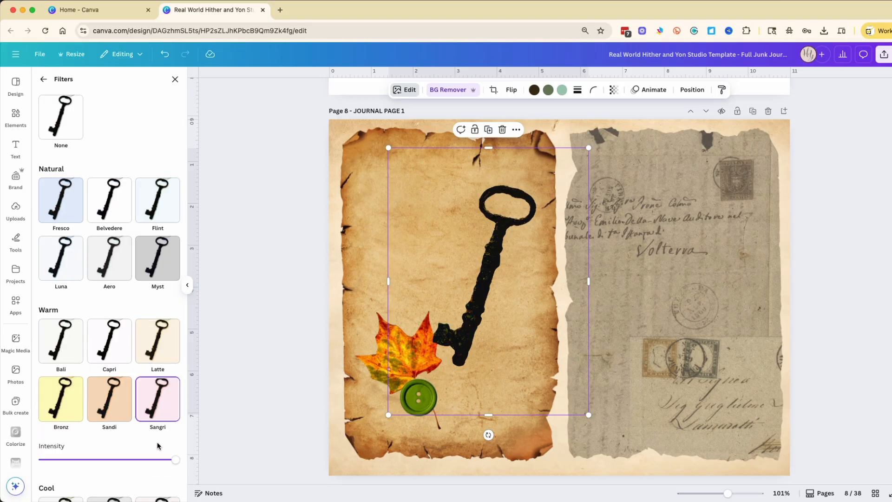
click(105, 390)
click(62, 405)
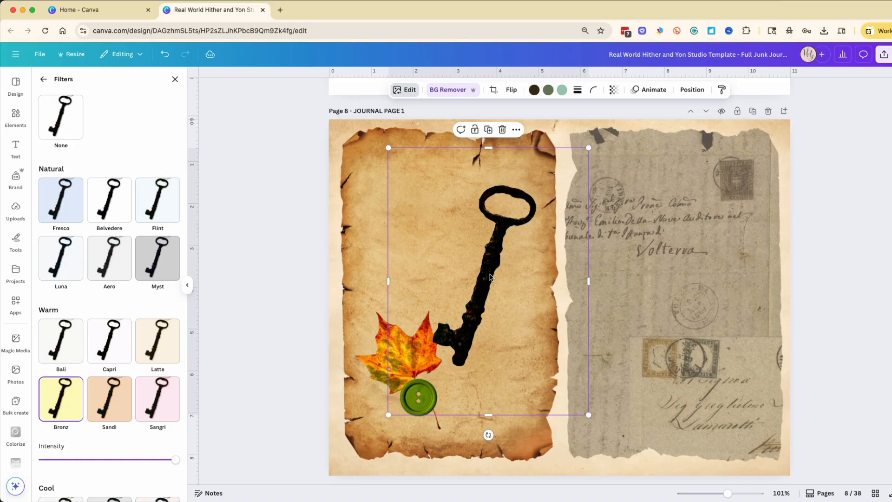
click(154, 260)
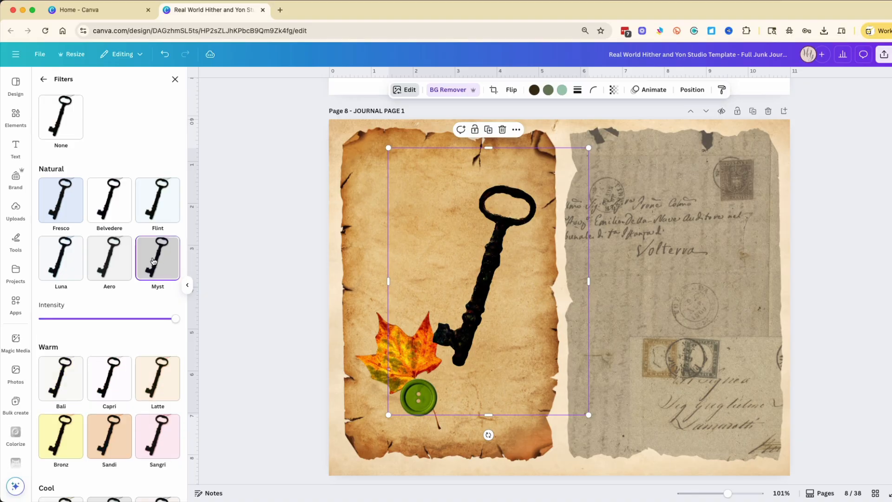
Apply the Aero filter to the key, and move the key up so its bow overlaps the page's top edge
click(111, 259)
scroll(107, 371, down, 6)
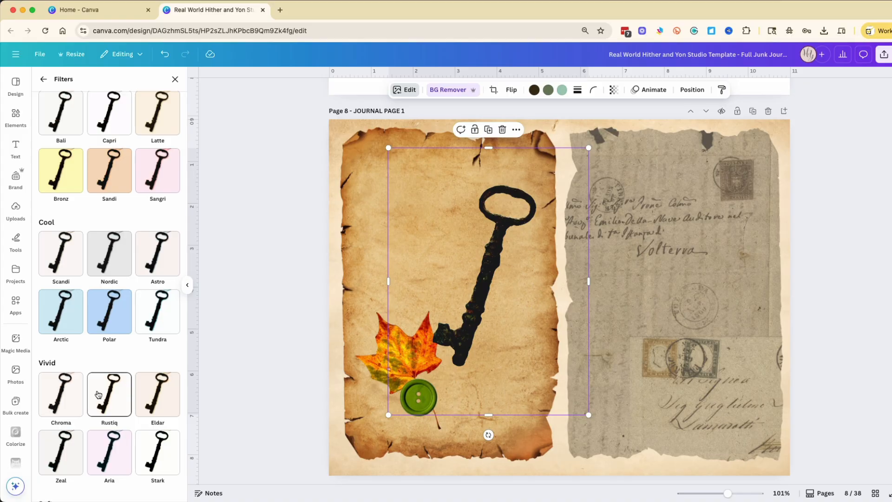
scroll(98, 394, down, 4)
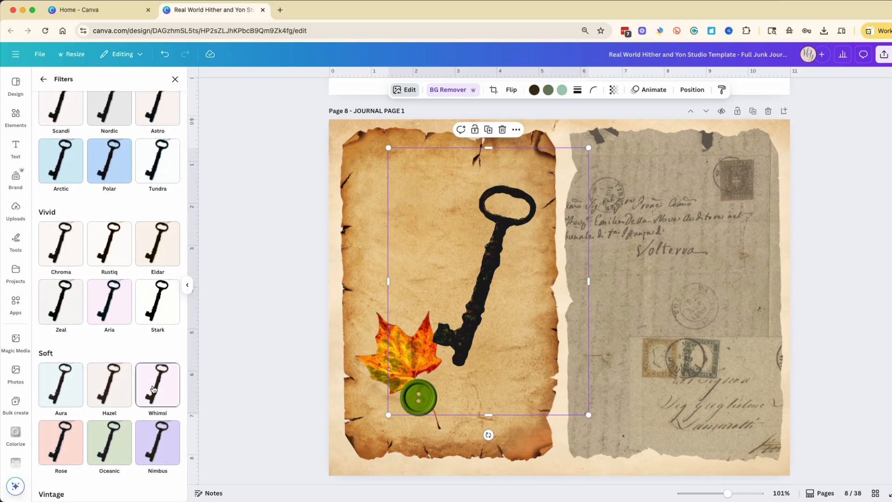
scroll(93, 366, down, 5)
scroll(93, 365, down, 2)
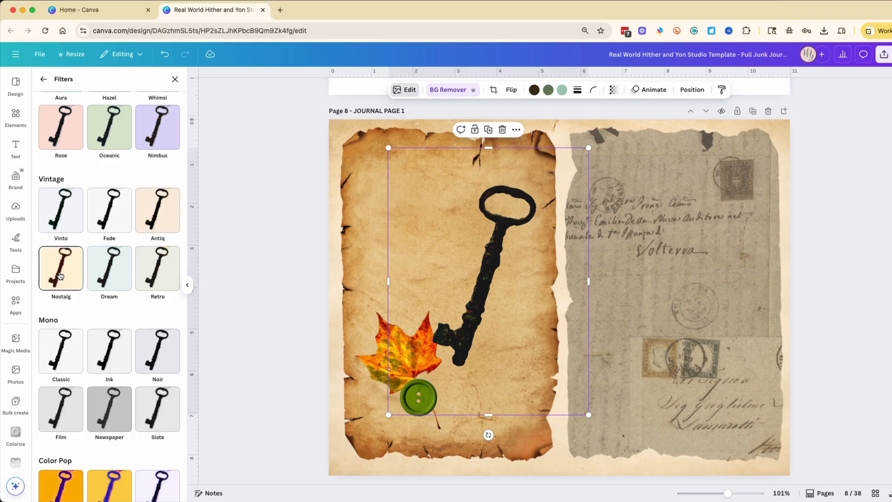
drag(500, 239, 537, 147)
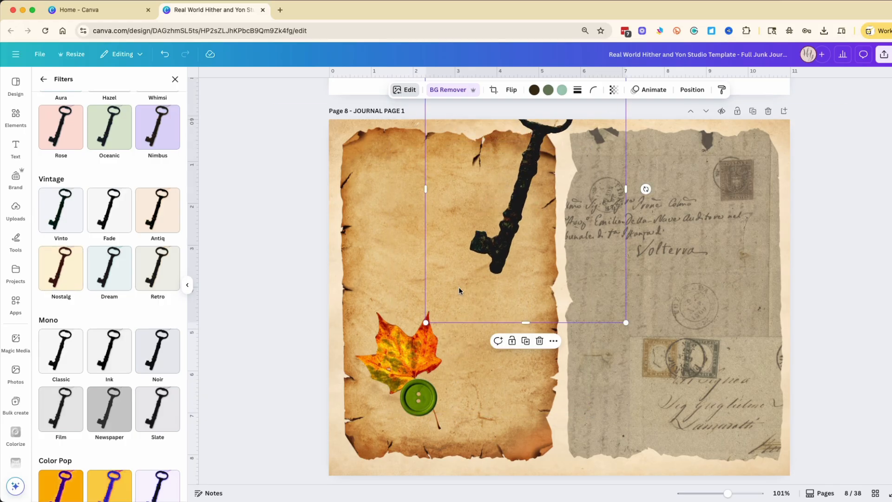
Apply the Nordic filter to the maple leaf on the parchment
click(387, 364)
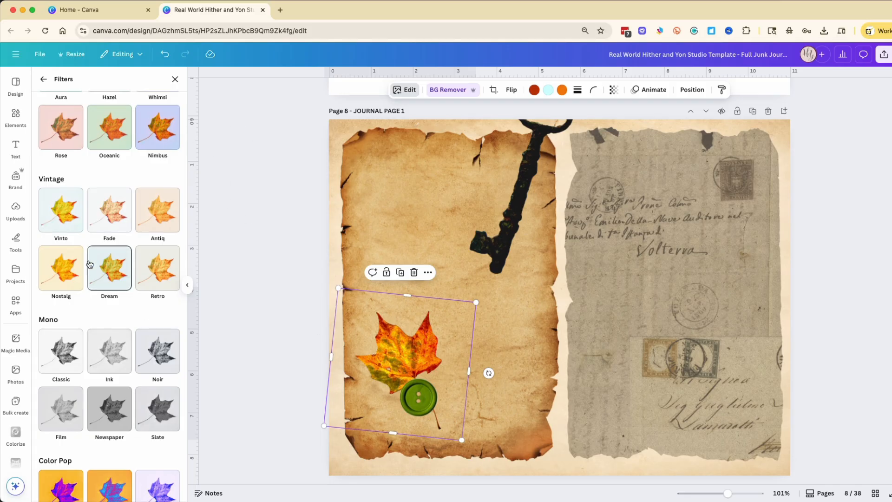
scroll(90, 264, up, 10)
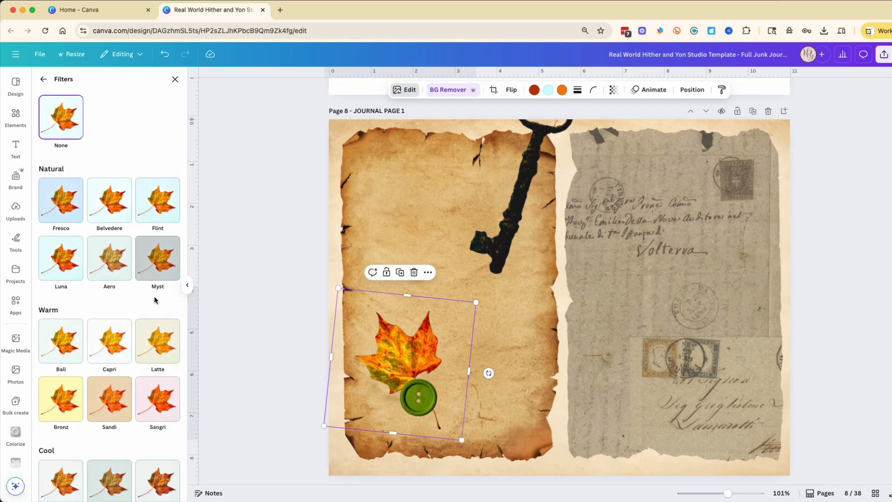
scroll(155, 298, down, 5)
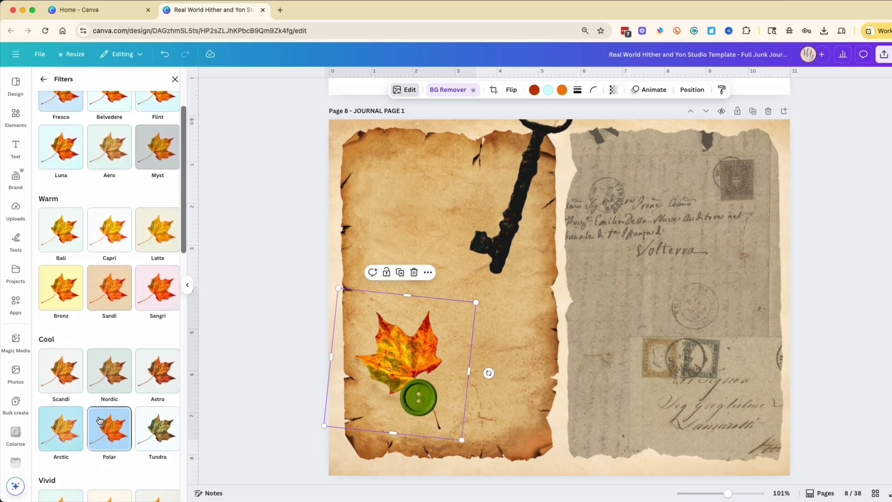
click(110, 371)
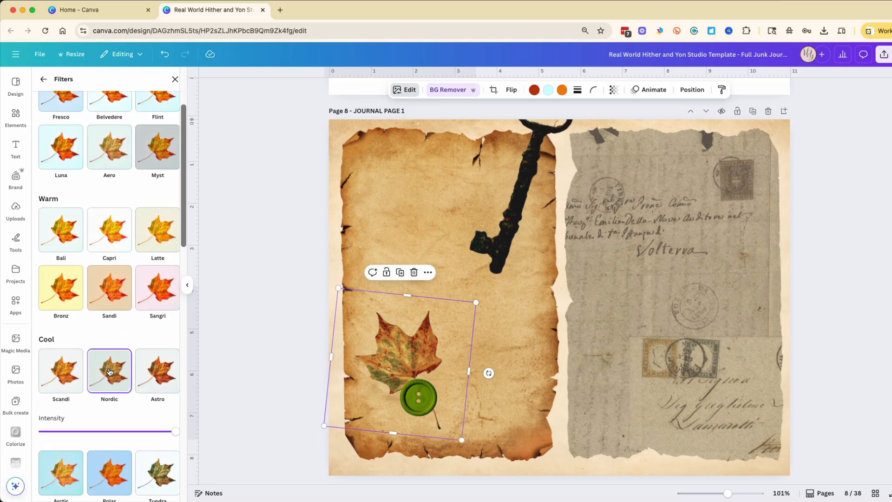
Try the Astro, Sangri and Latte filters on the maple leaf, lowering the intensity of Latte
click(155, 371)
click(168, 292)
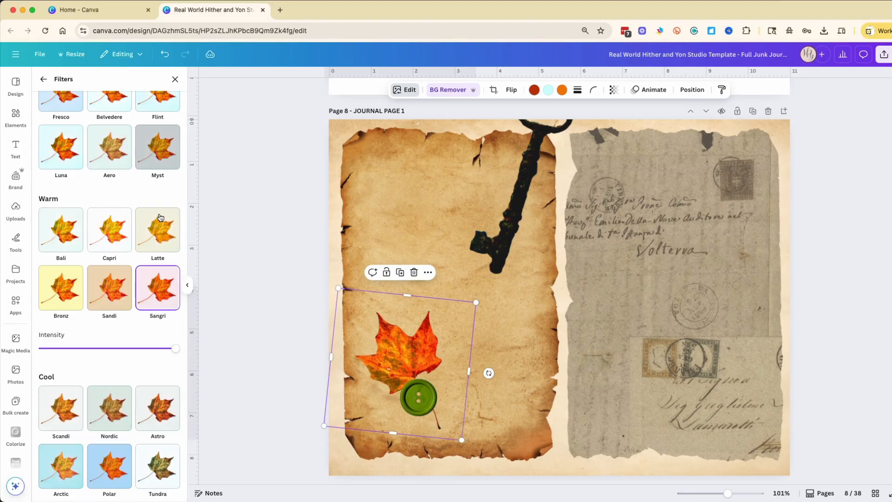
click(163, 226)
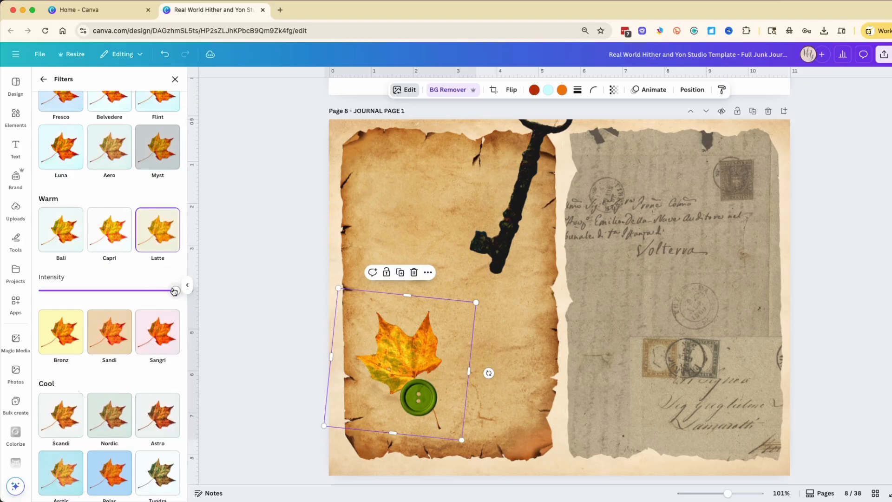
drag(175, 291, 137, 291)
Try the Noir, Ink, Slate, Amethyst, Poster and X-Pro + filters on the maple leaf
scroll(130, 367, down, 10)
scroll(129, 366, down, 1)
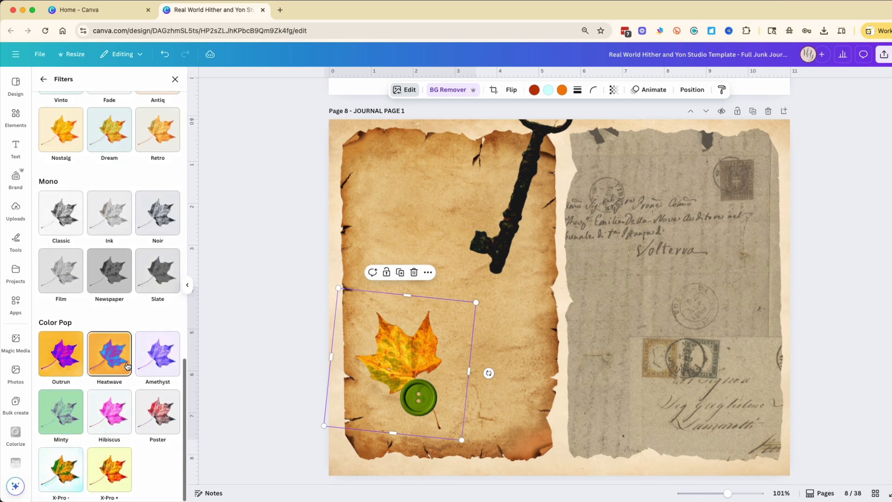
click(162, 210)
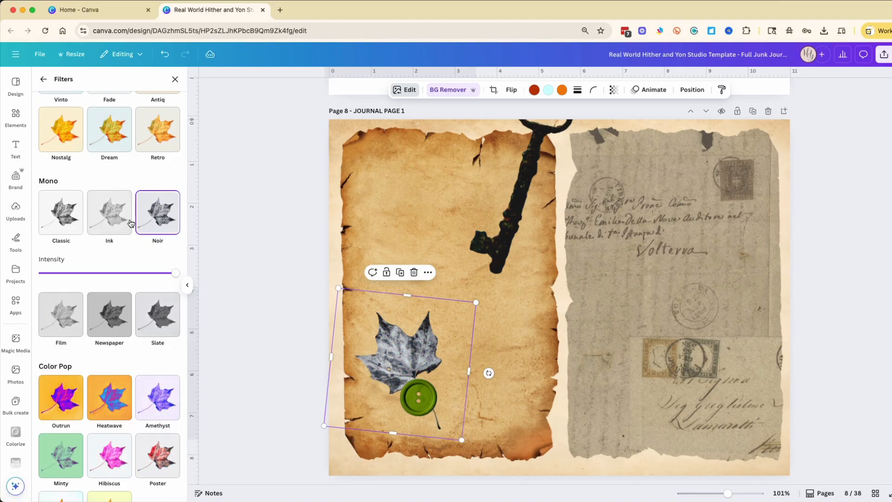
click(110, 222)
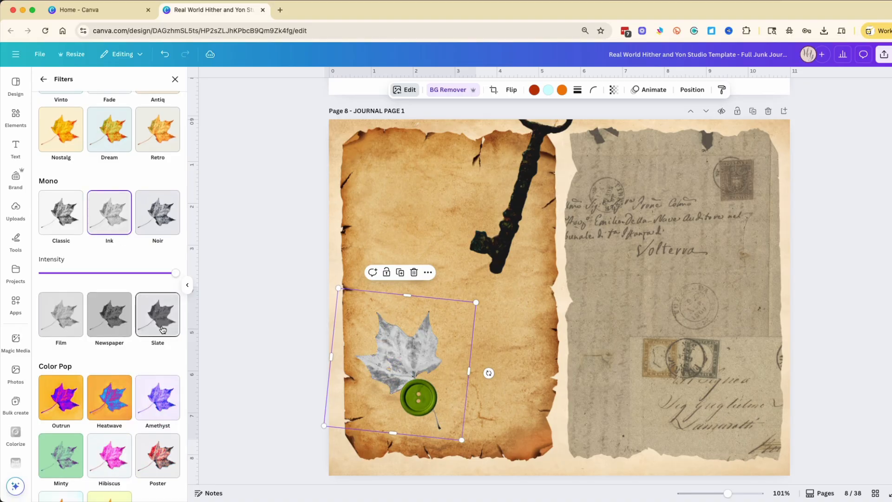
click(150, 301)
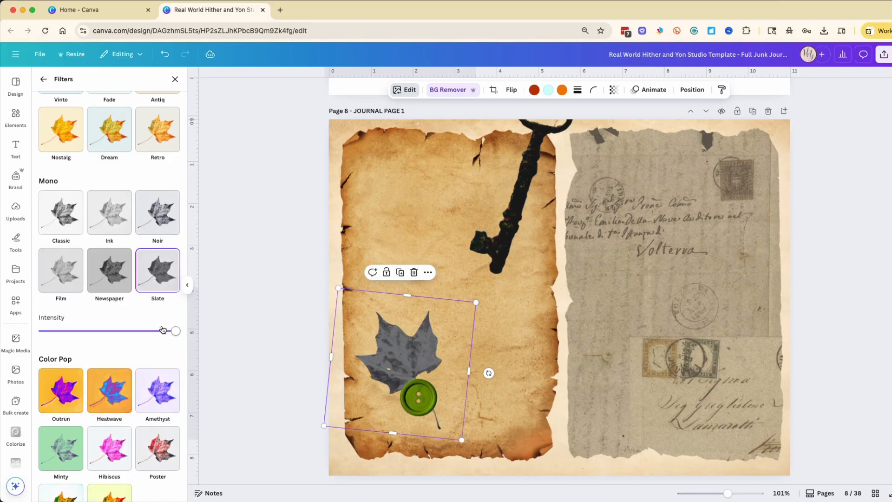
click(153, 390)
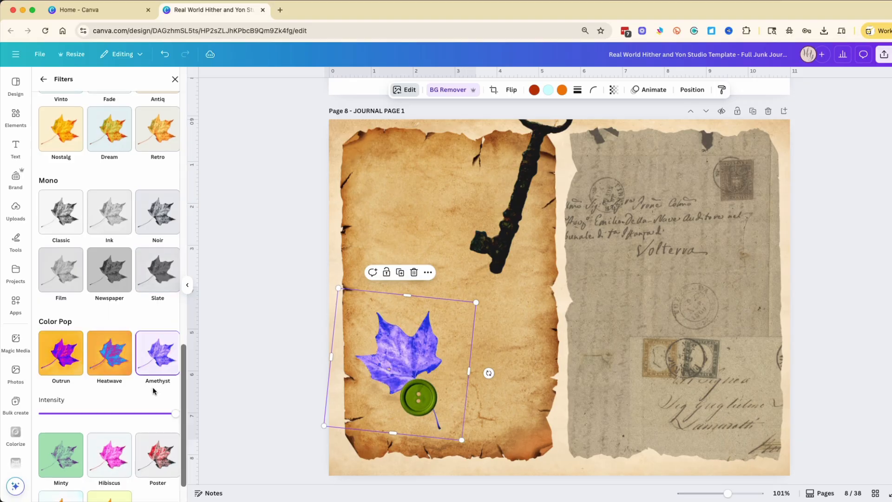
click(159, 448)
scroll(110, 467, down, 1)
click(107, 467)
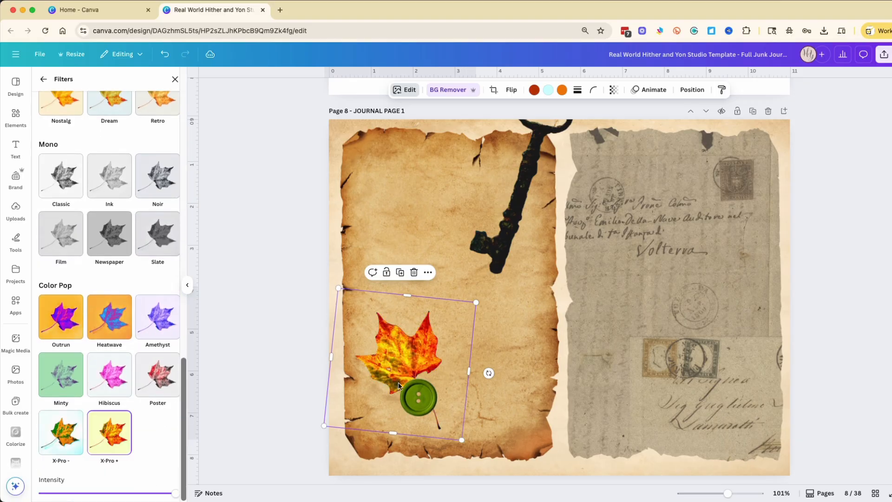
Compare Nordic, Sandi and Capri on the maple leaf, and settle on the Eldar filter at less than half intensity
scroll(153, 209, up, 10)
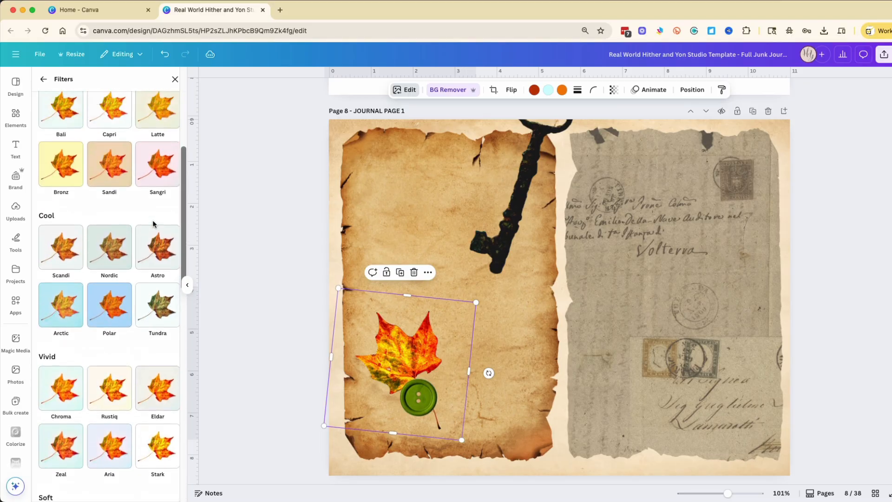
click(107, 254)
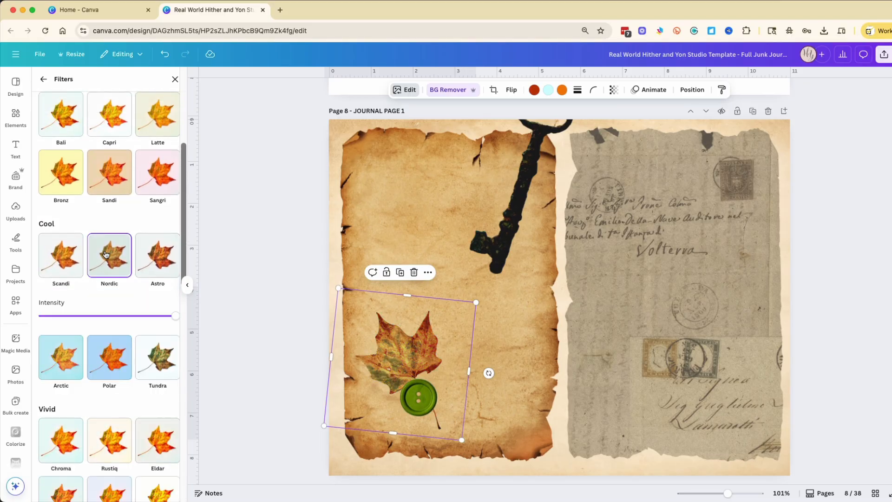
click(114, 173)
click(115, 125)
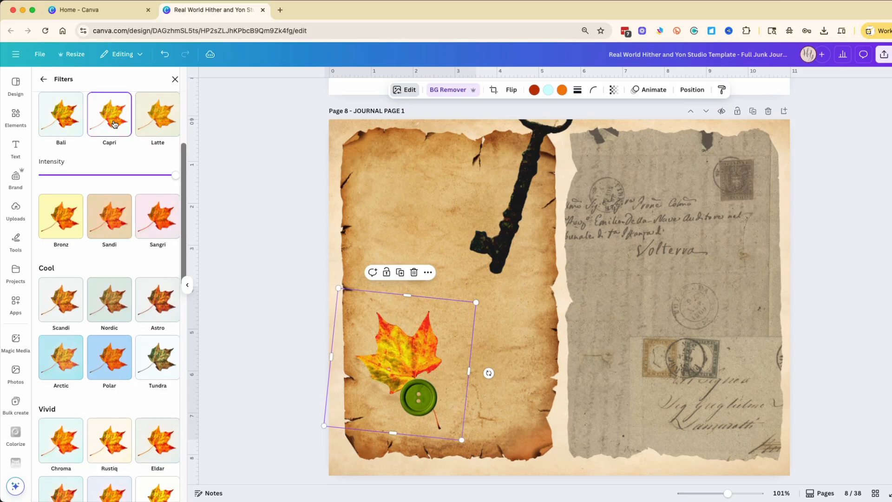
drag(175, 176, 96, 176)
click(159, 441)
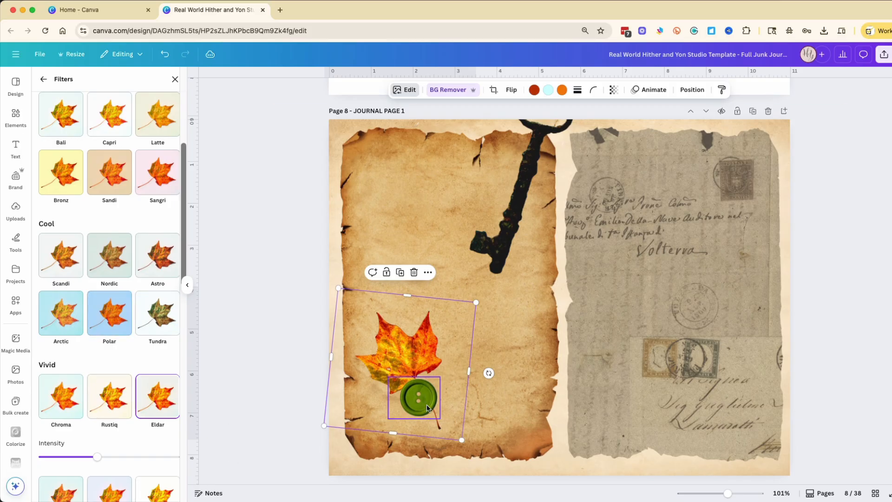
Move the green button off the leaf to the parchment's upper part, and try the Sangri, Tundra and Eldar filters on it
drag(427, 409, 447, 199)
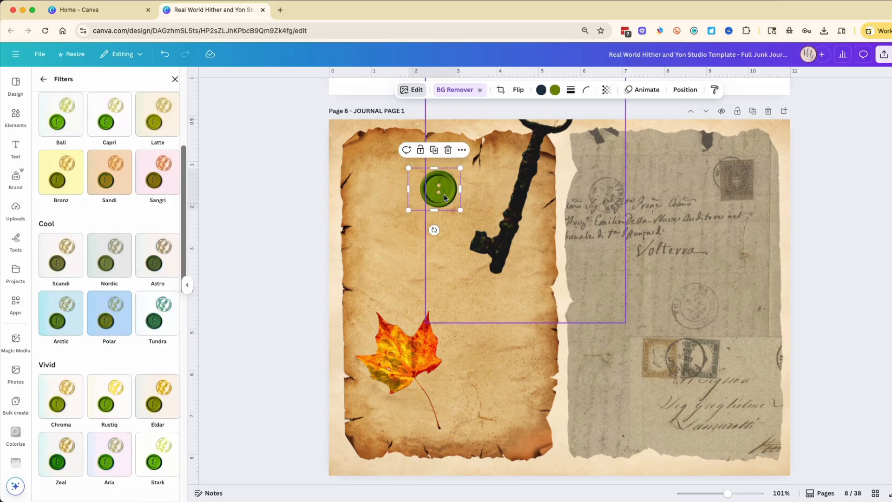
click(159, 187)
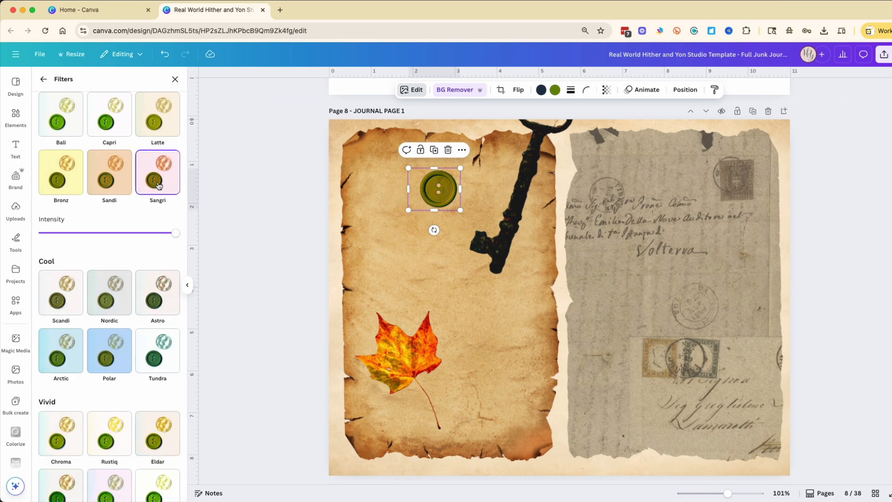
click(152, 352)
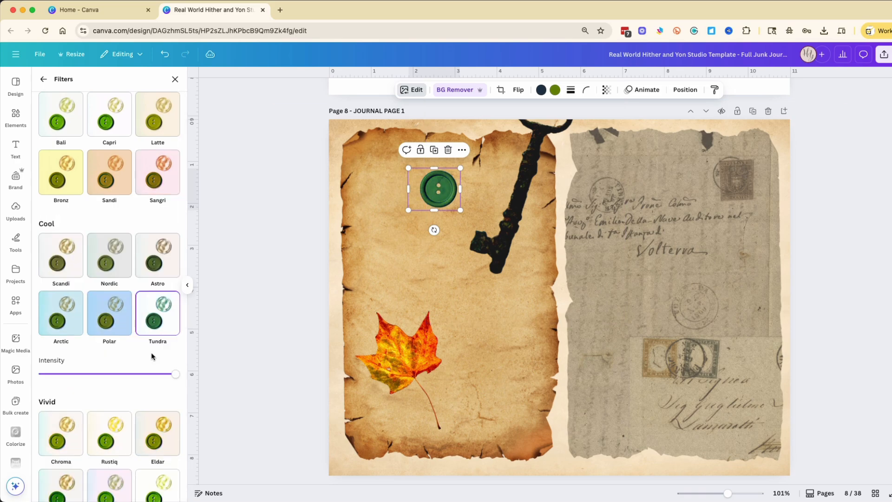
click(151, 434)
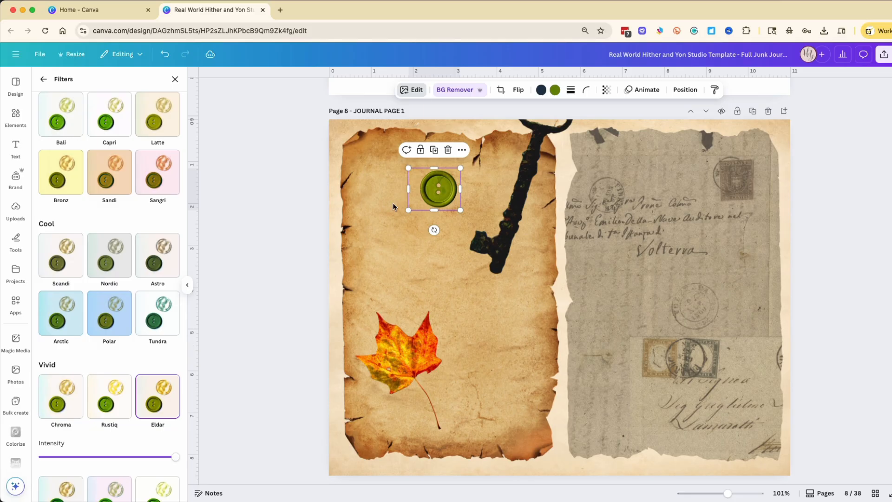
Try the Antiq filter on the green button, and apply Fade instead with its intensity lowered to the minimum
scroll(119, 338, down, 7)
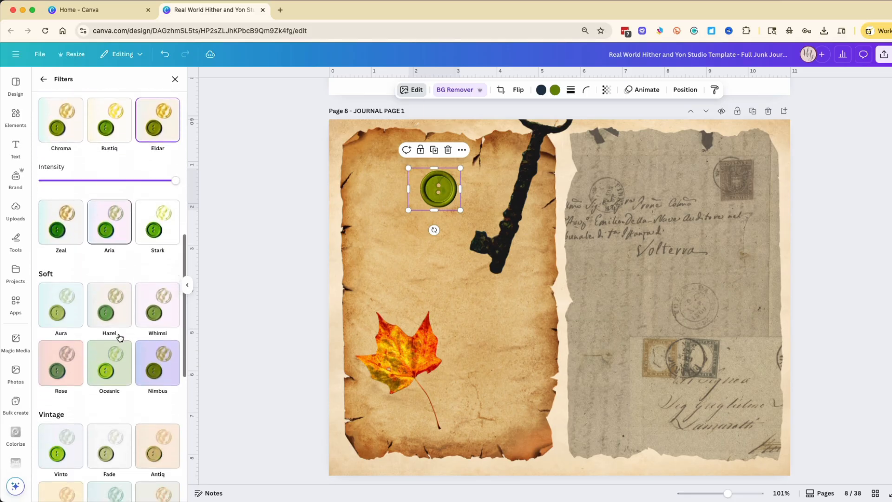
scroll(119, 338, down, 3)
click(162, 316)
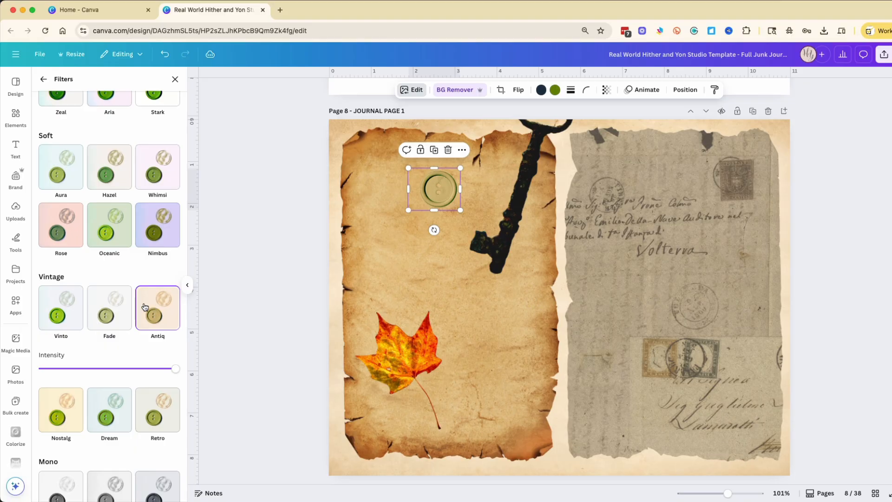
click(116, 322)
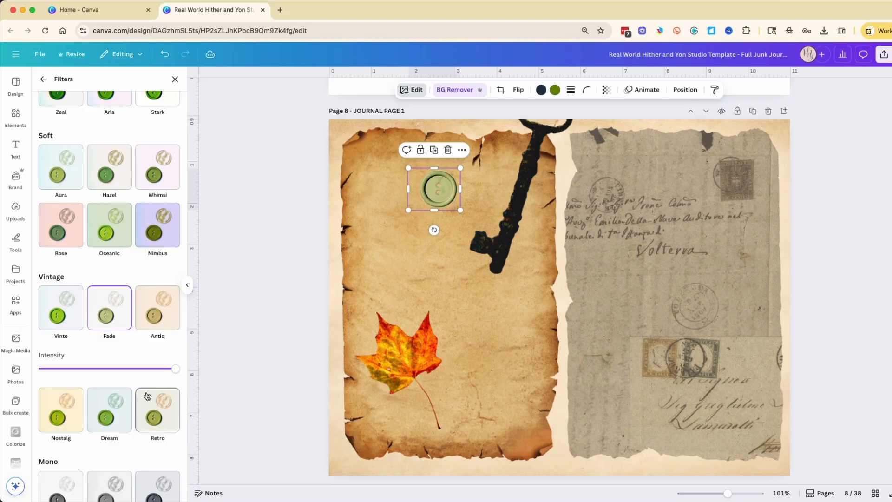
drag(170, 369, 9, 375)
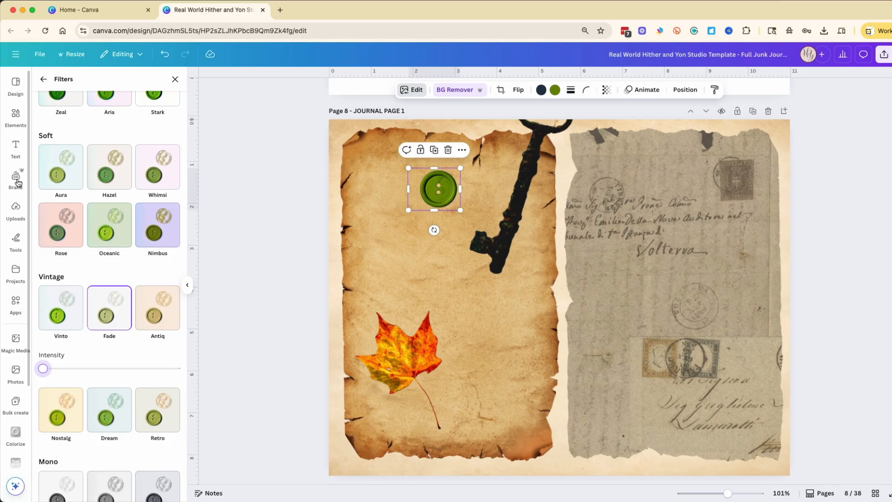
Add the uploaded metal label holder photo with its background removed, scaled down near the parchment's lower-right corner
click(17, 181)
click(16, 209)
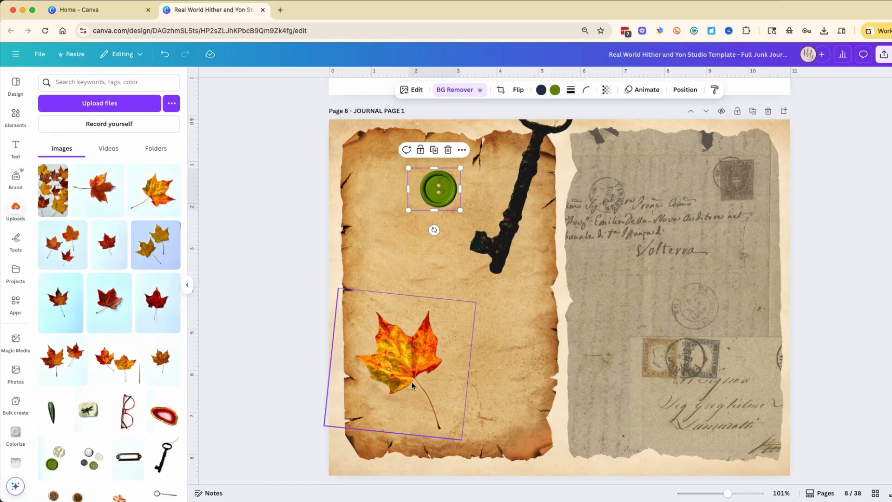
click(125, 459)
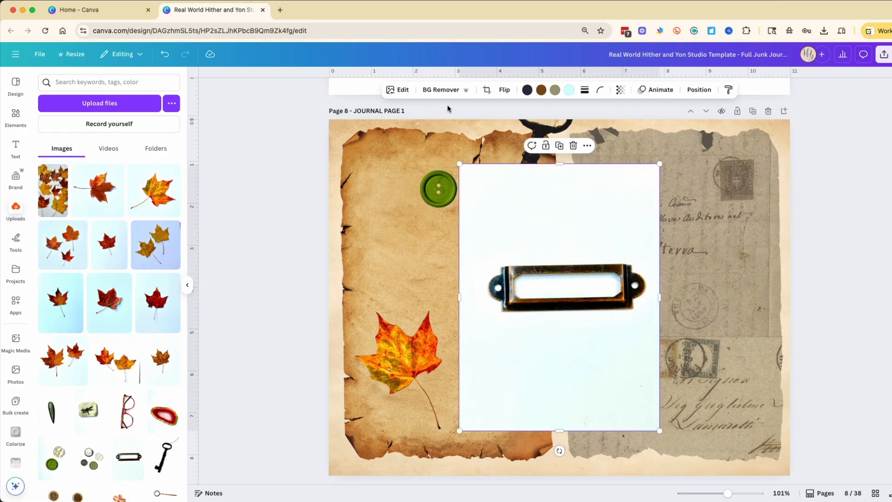
click(442, 89)
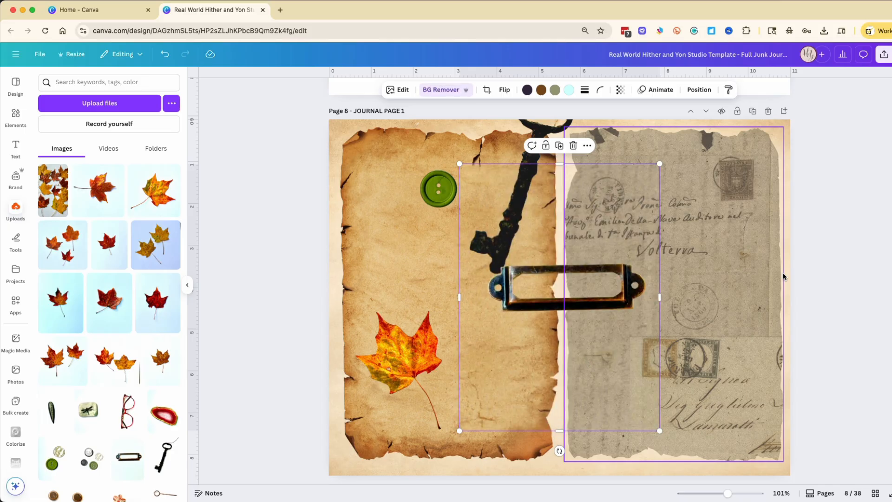
drag(660, 164, 584, 265)
drag(532, 352, 495, 423)
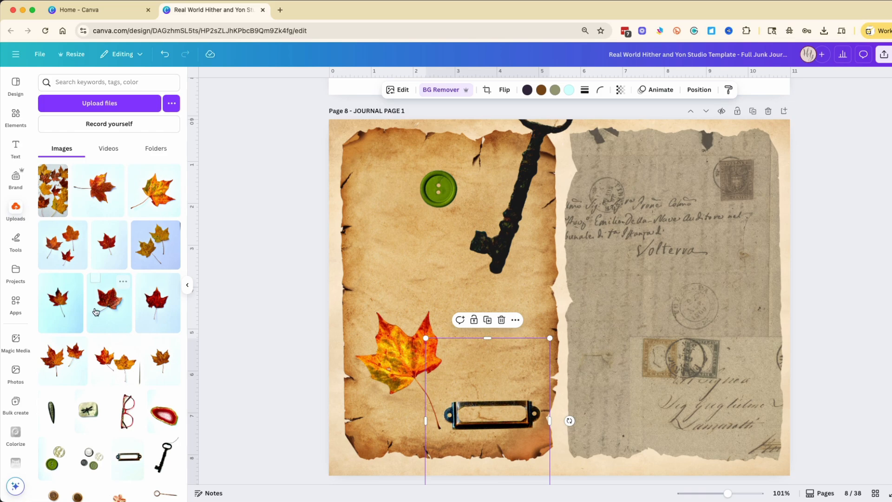
Add a heading reading JOURNAL, and scale it down to about size 20.7 to fit inside the label holder
click(15, 147)
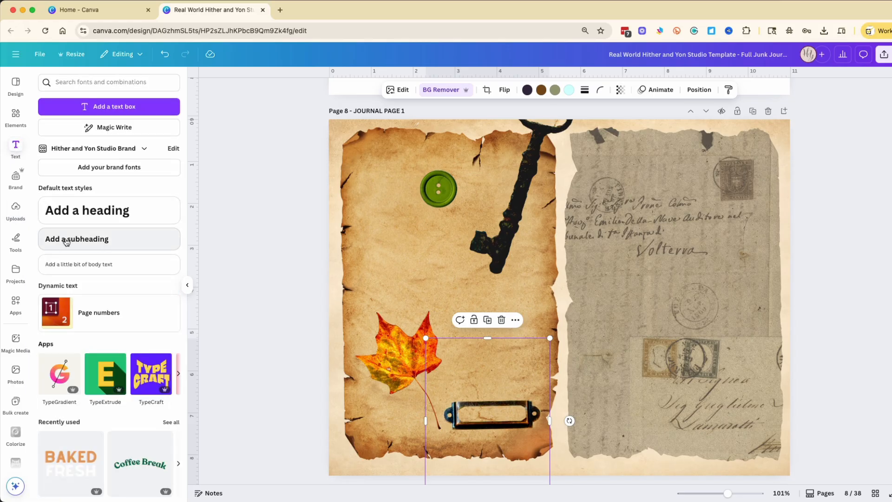
click(105, 211)
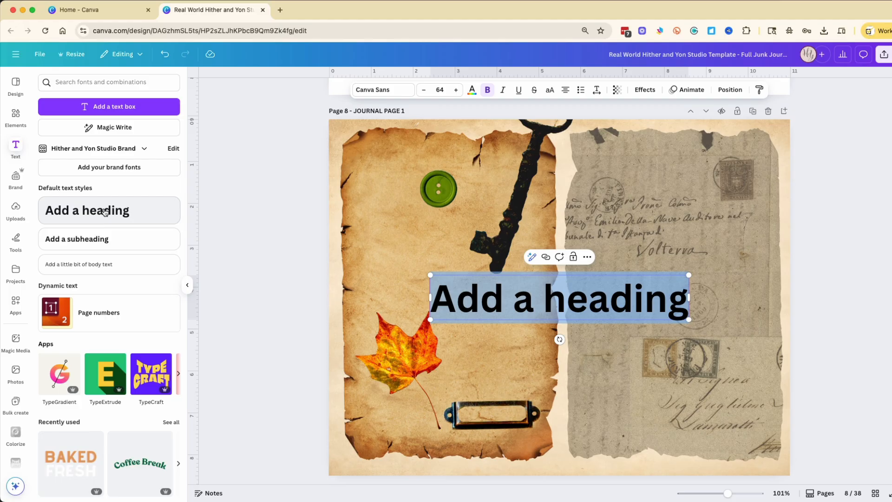
text(JOURN)
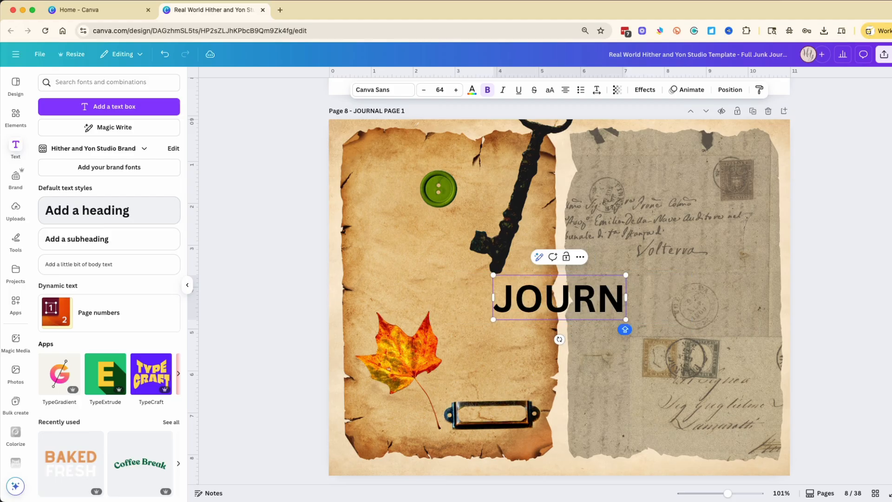
text(AL)
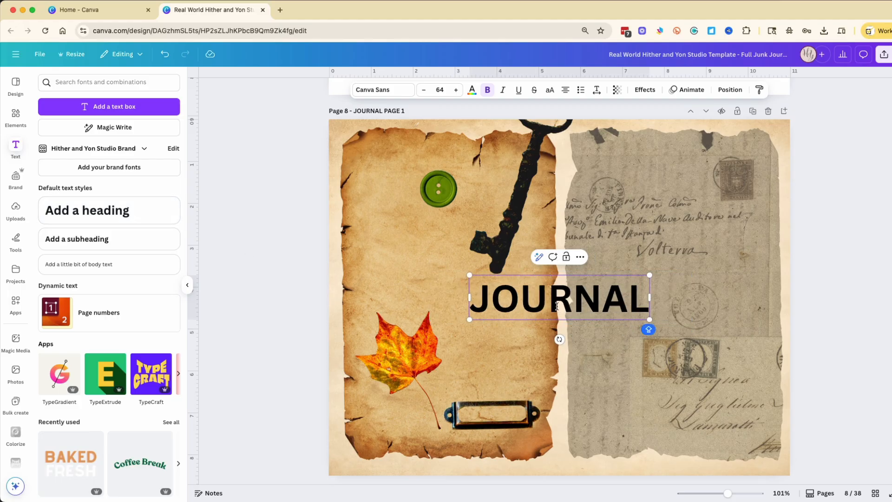
drag(650, 319, 500, 443)
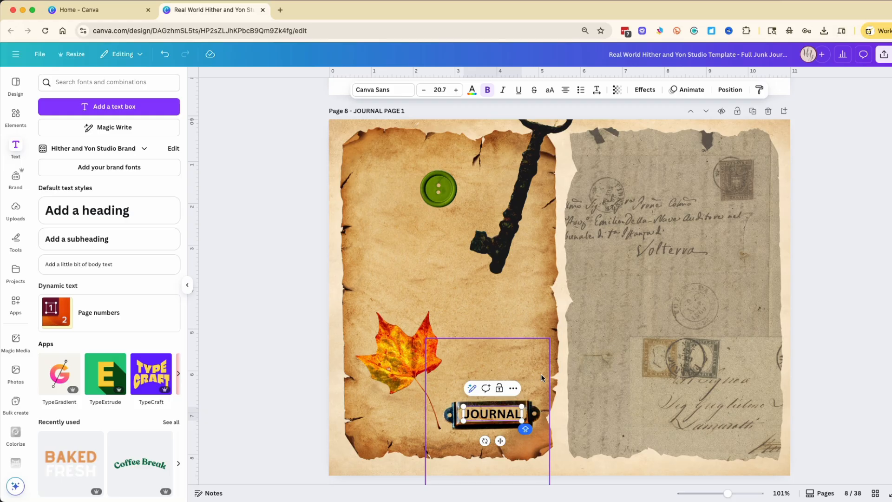
Change the font of the JOURNAL text to Bluesky Sans, and place the text inside the label holder
double_click(494, 416)
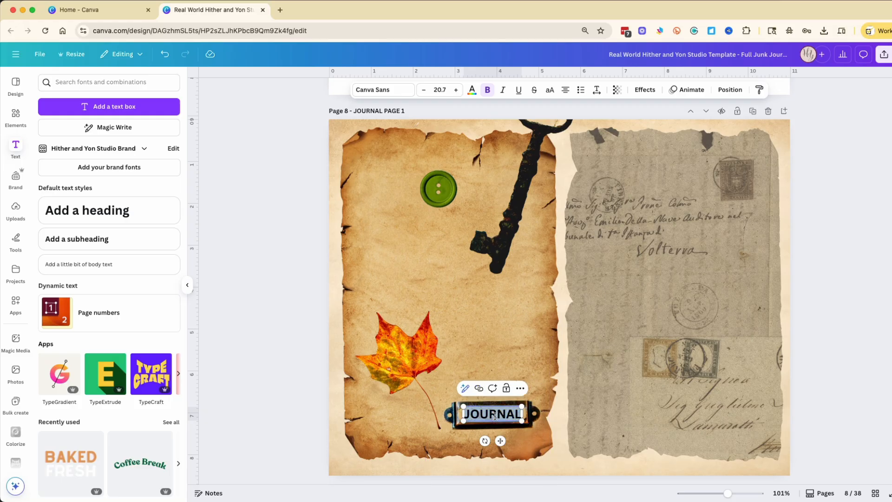
click(496, 366)
drag(501, 424, 494, 316)
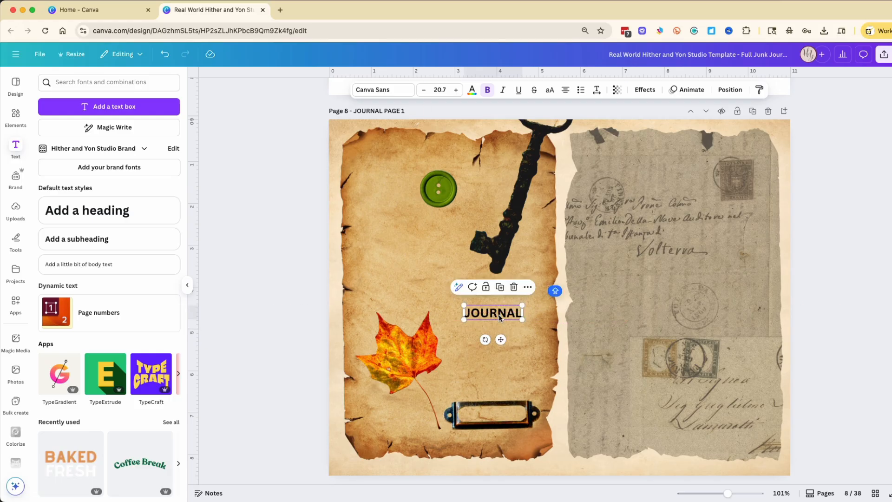
click(375, 91)
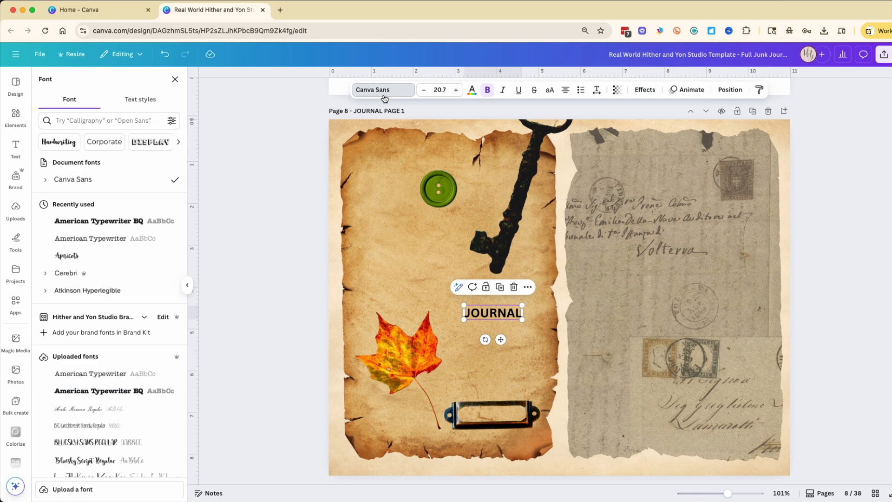
click(83, 442)
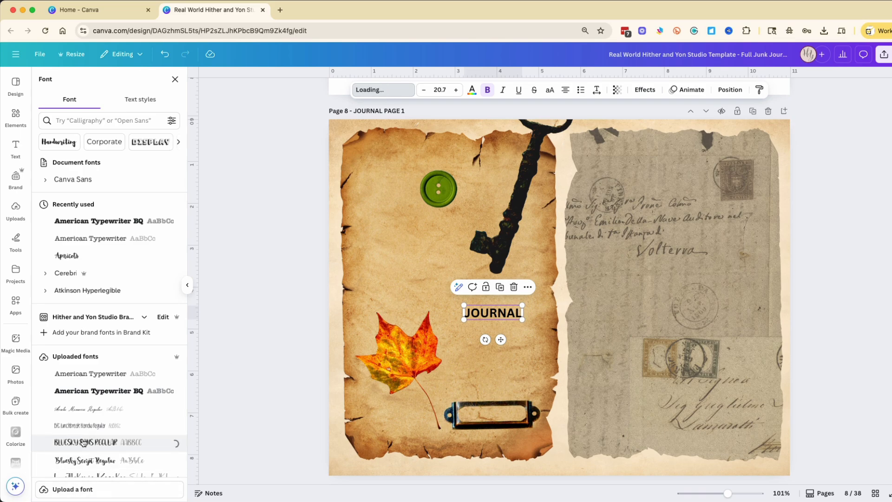
drag(502, 312, 499, 411)
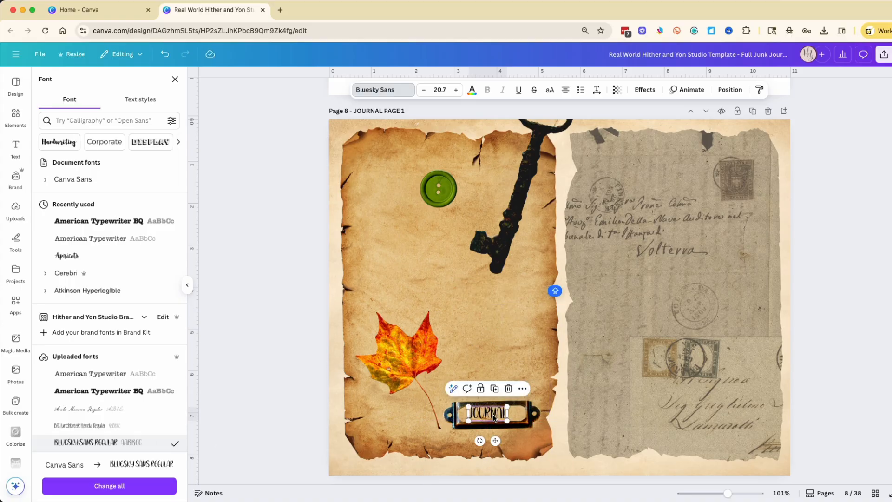
double_click(494, 412)
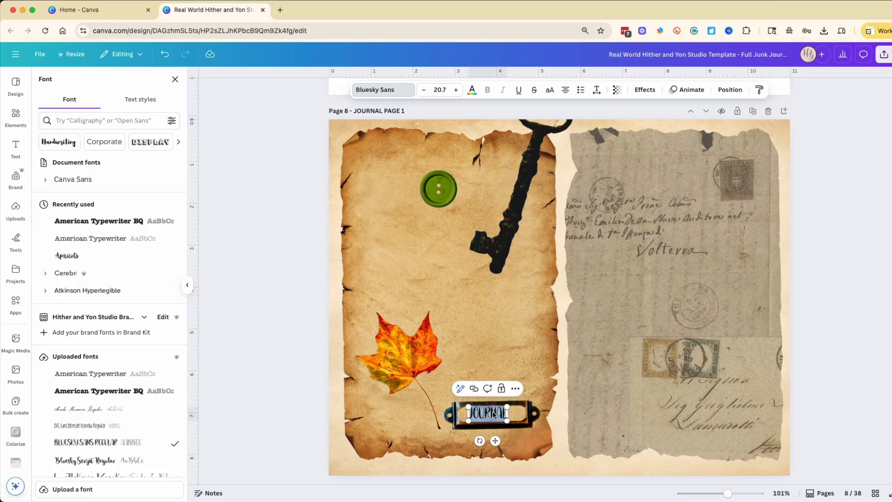
Retype the label text as JOURNAL and change its font to Apricots
key(BackSpace)
text(JOURNAL)
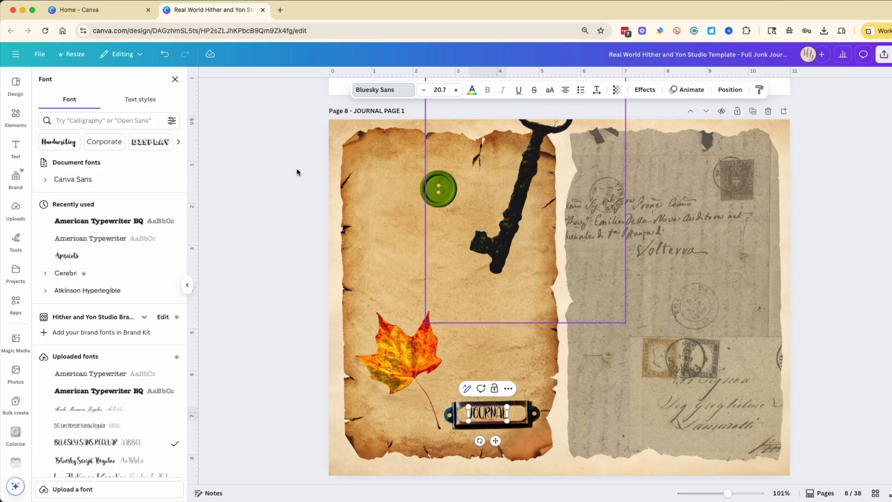
scroll(76, 412, down, 2)
scroll(106, 414, up, 2)
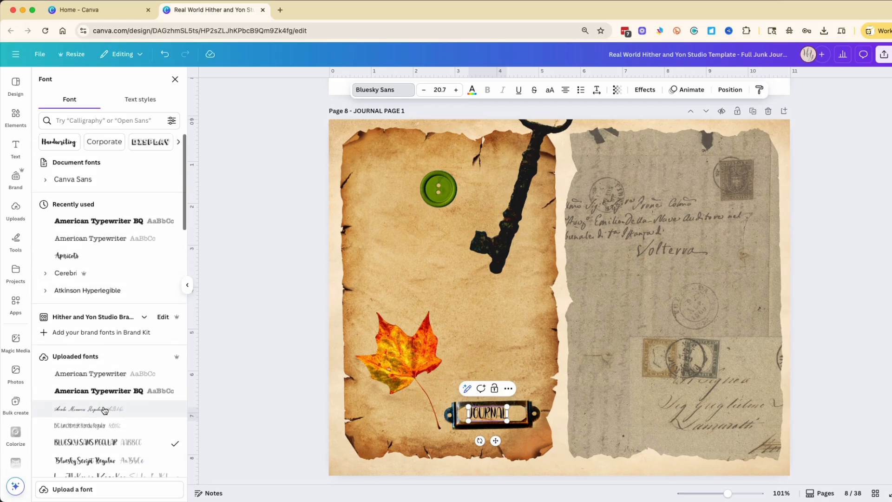
click(66, 255)
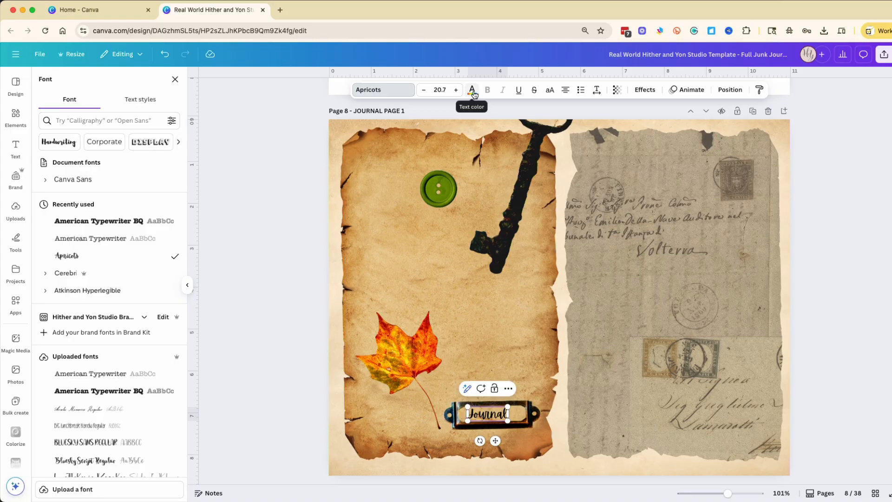
Recolor the Journal text with the darkest brown from the parchment's photo colors, and place it back inside the label holder
drag(493, 419, 487, 334)
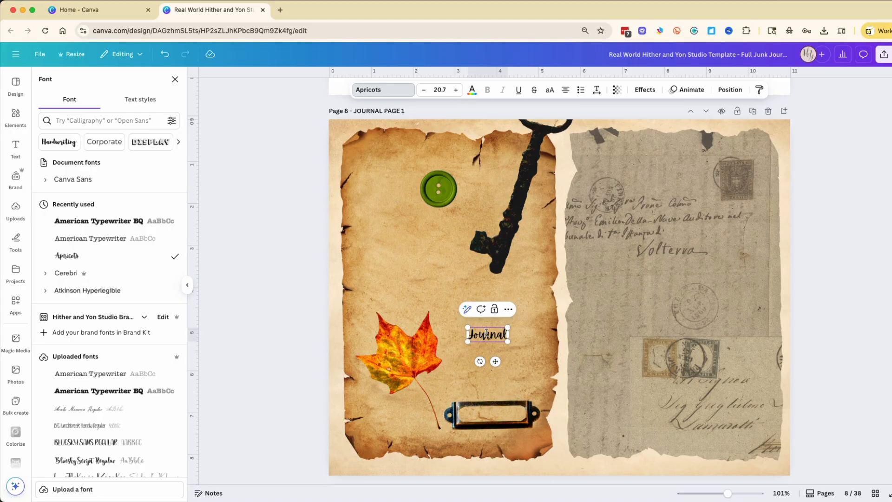
double_click(487, 333)
click(472, 92)
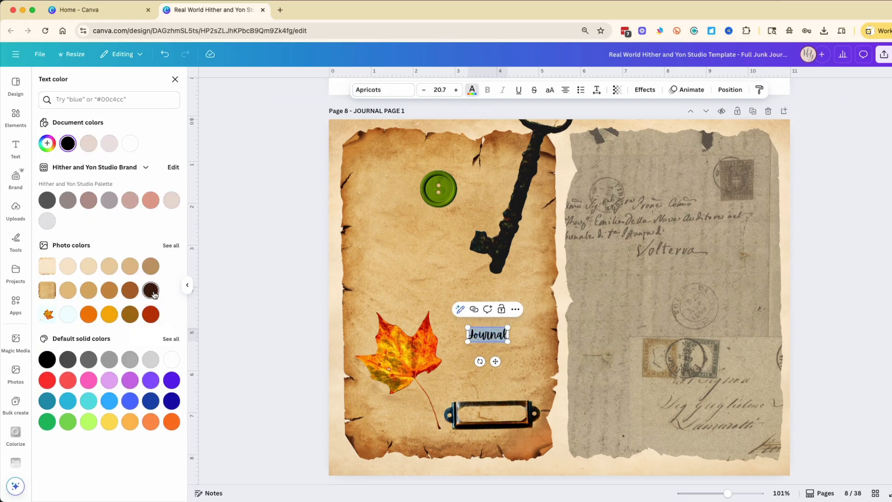
click(130, 290)
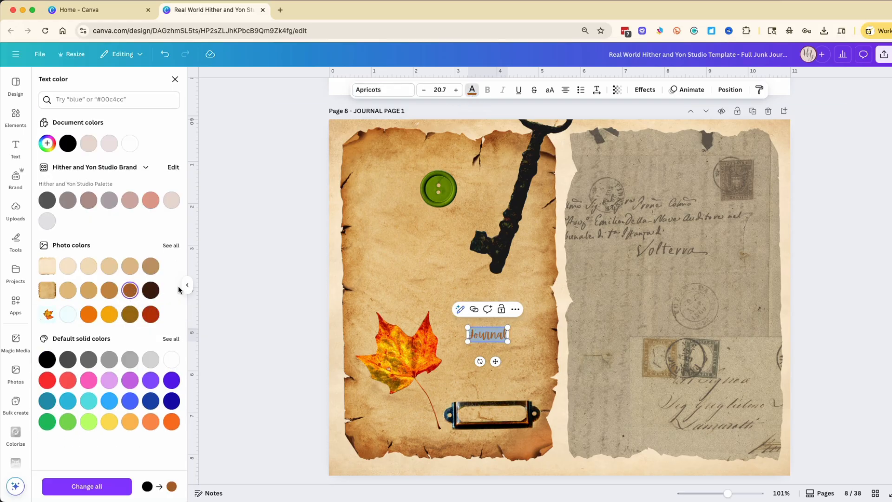
click(151, 290)
drag(495, 362, 501, 440)
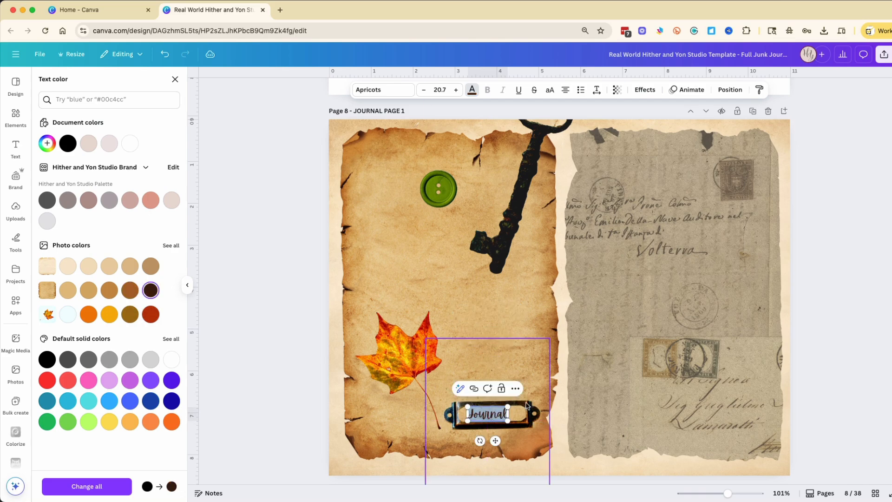
click(536, 378)
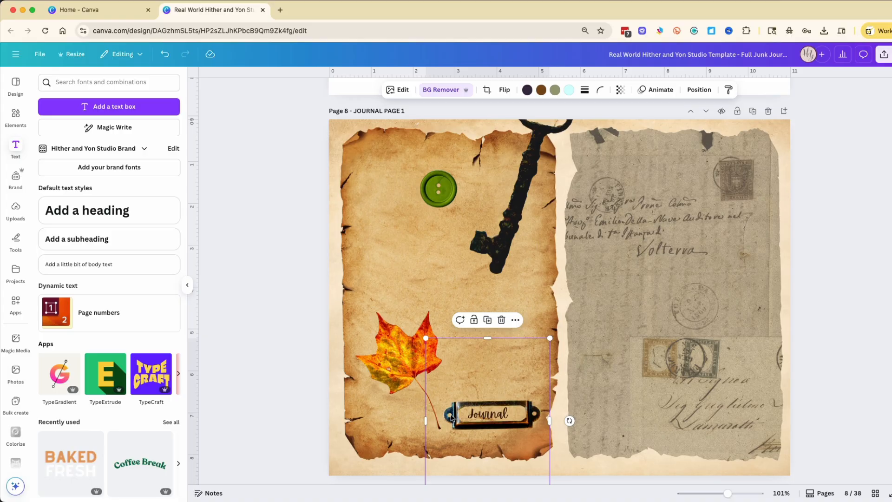
Add the uploaded photo of four brass fasteners over the parchment page and remove its background
click(17, 215)
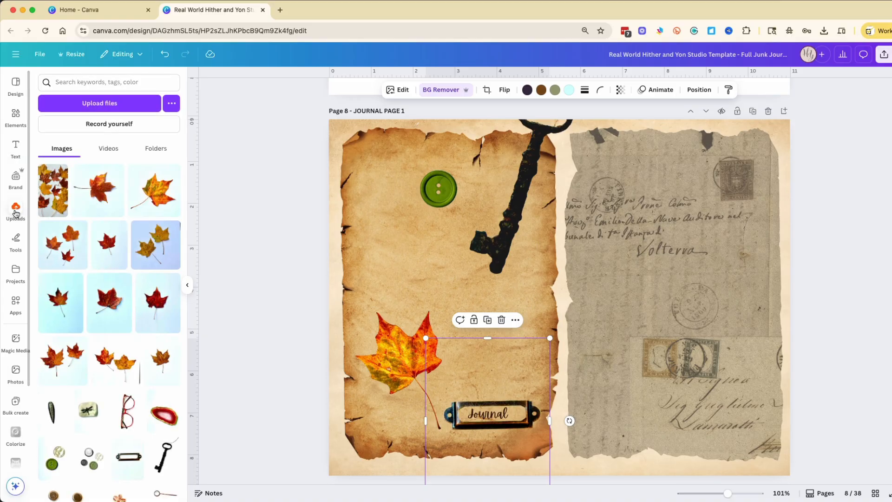
scroll(61, 315, down, 5)
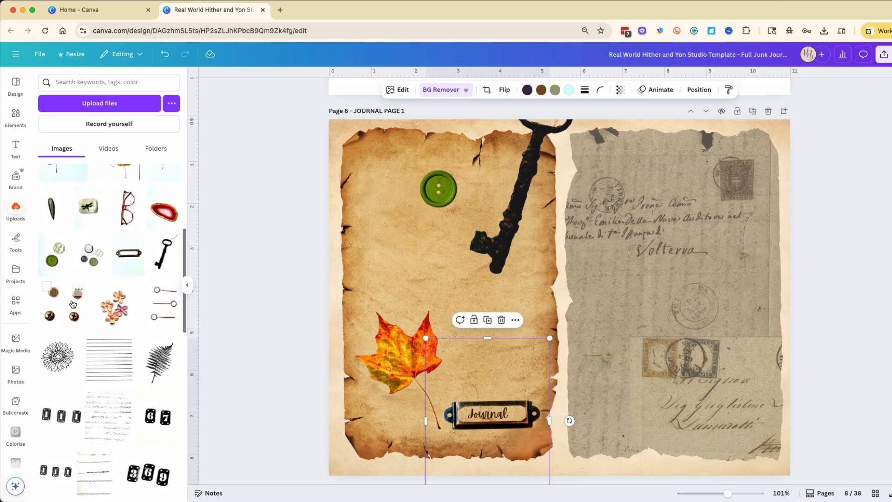
click(60, 315)
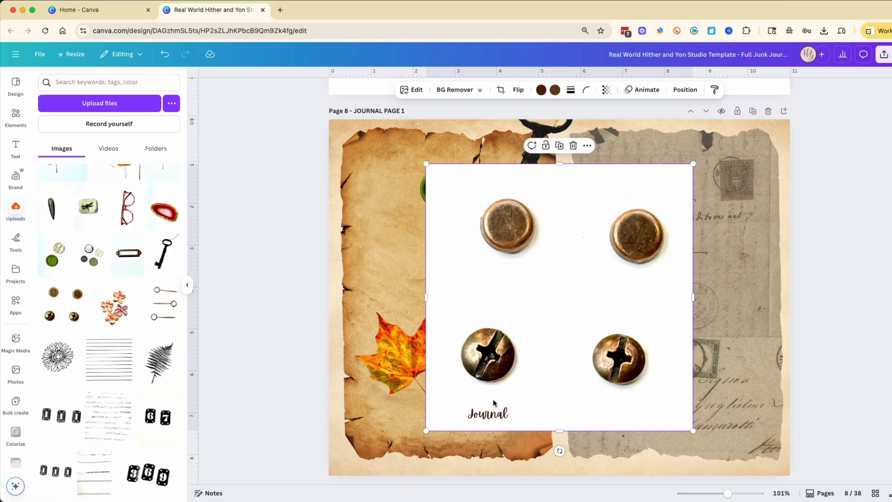
drag(561, 189, 454, 152)
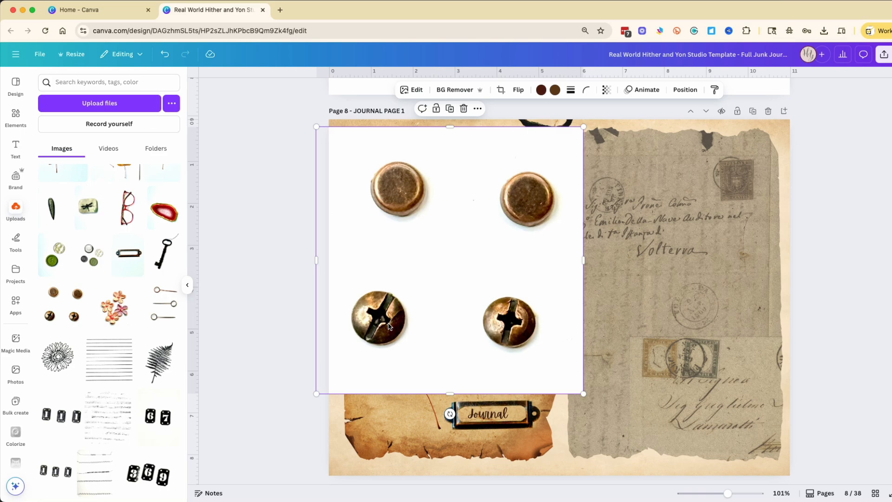
click(459, 90)
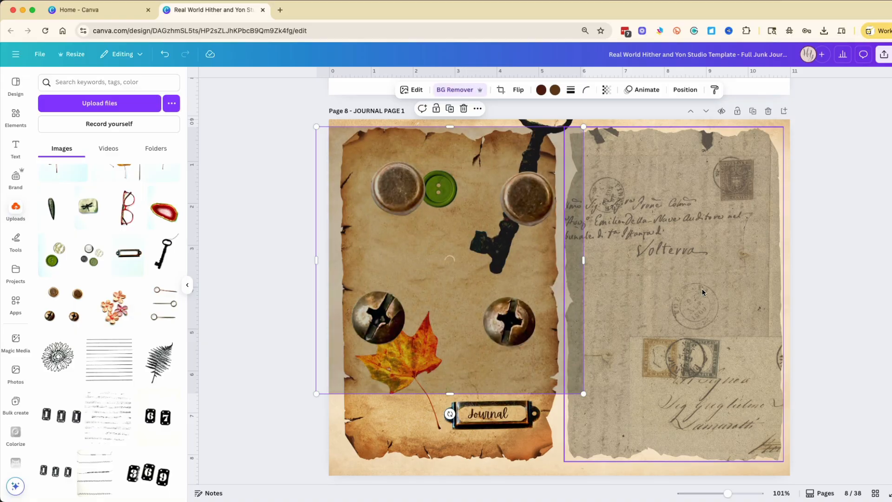
Crop the fastener photo to its upper-left round brad, and scale it down over the label holder's left hole
drag(450, 394, 450, 229)
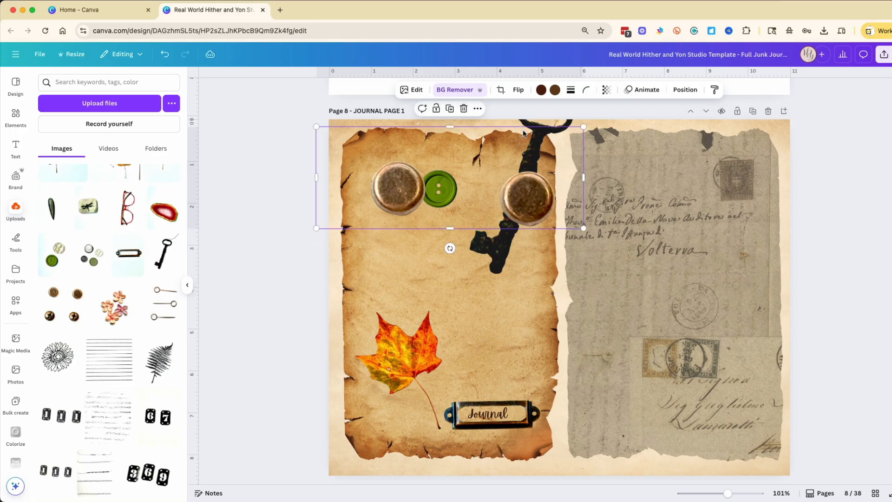
drag(450, 127, 448, 155)
drag(584, 192, 438, 189)
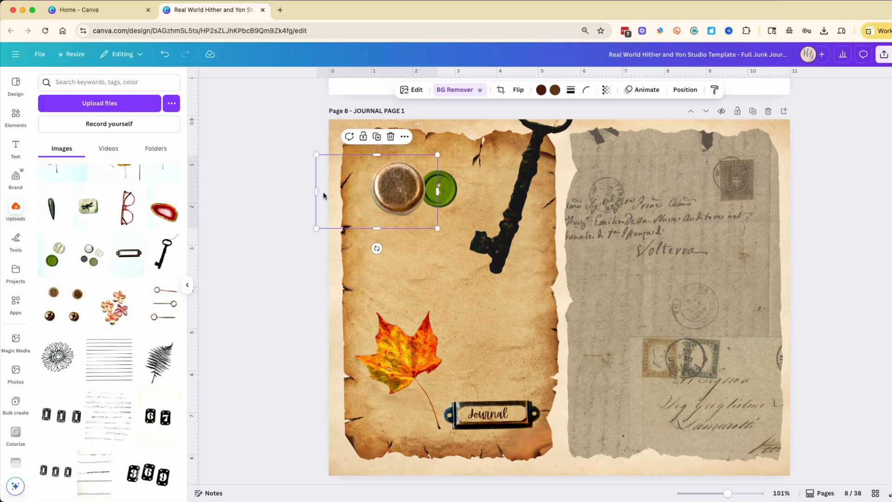
drag(316, 191, 358, 190)
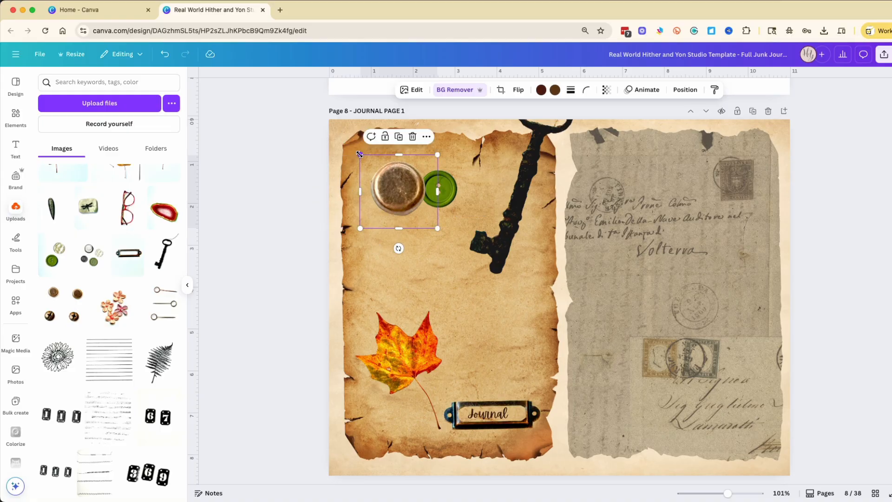
drag(360, 154, 451, 415)
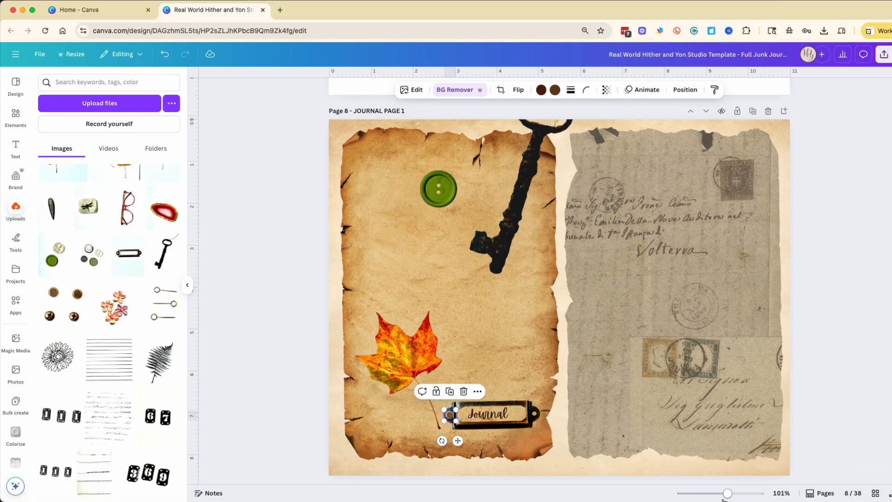
drag(727, 495, 736, 494)
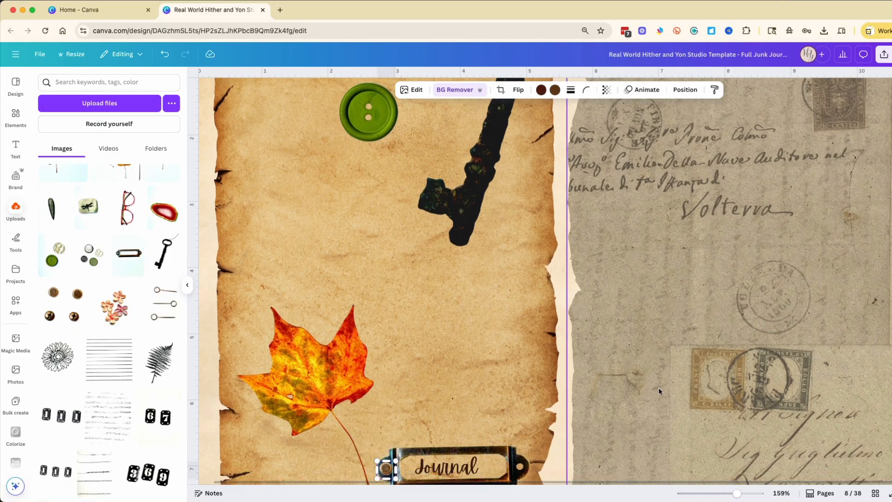
scroll(659, 391, down, 2)
click(437, 306)
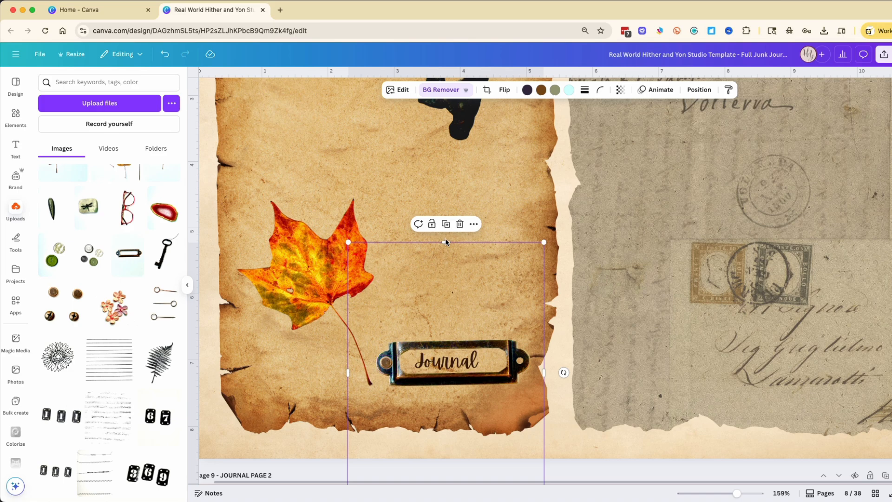
click(446, 225)
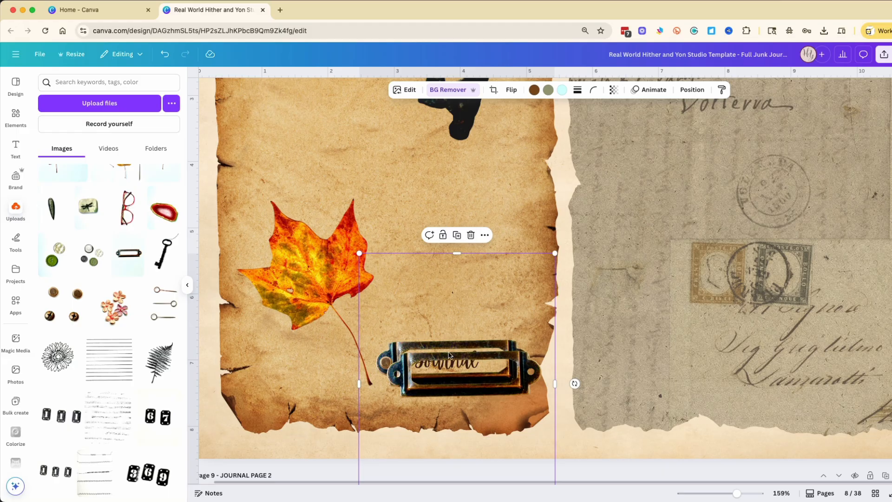
key(Delete)
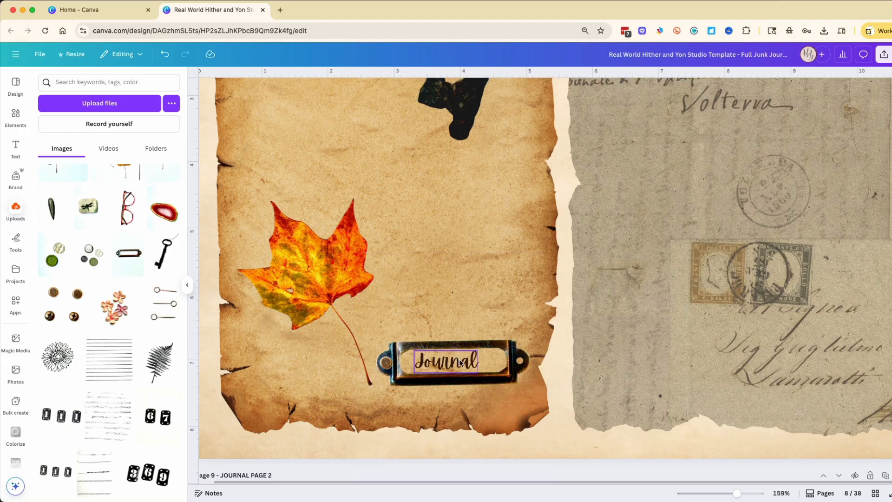
Place a copy of the round brad over the label holder's right hole, rotated to about 152°
click(387, 365)
drag(387, 365, 483, 372)
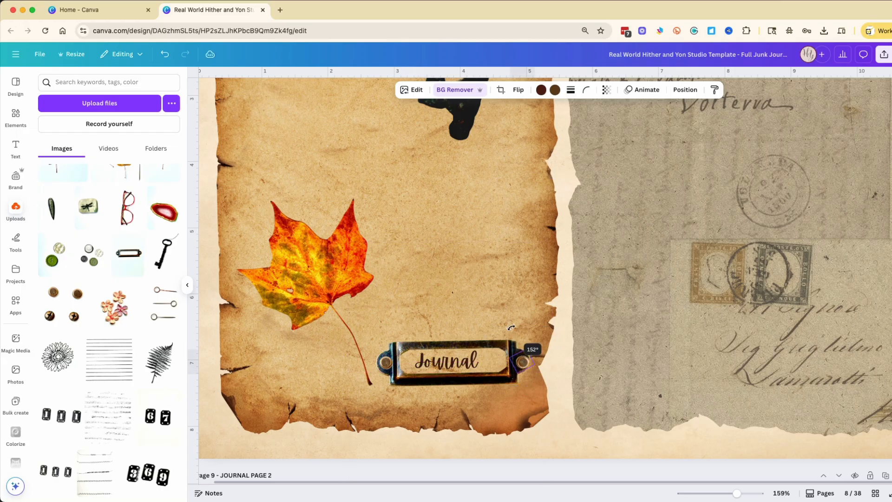
click(522, 362)
drag(524, 364, 521, 363)
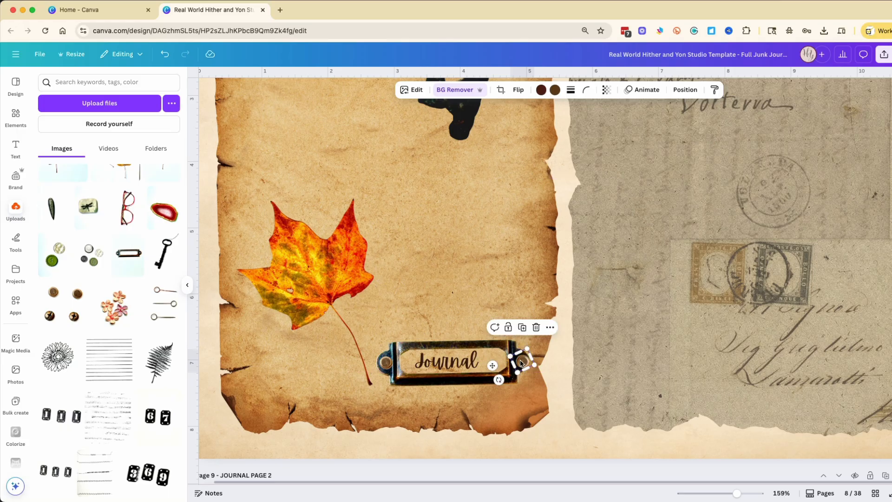
scroll(521, 363, left, 1)
click(409, 168)
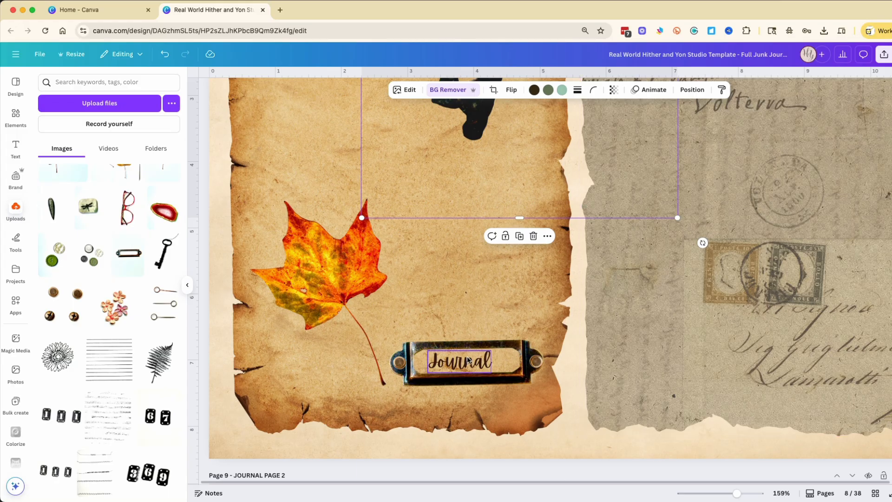
Expand the crop of the left brad photo to bring back the other fasteners, and move it above the label holder
click(398, 365)
drag(399, 355, 399, 233)
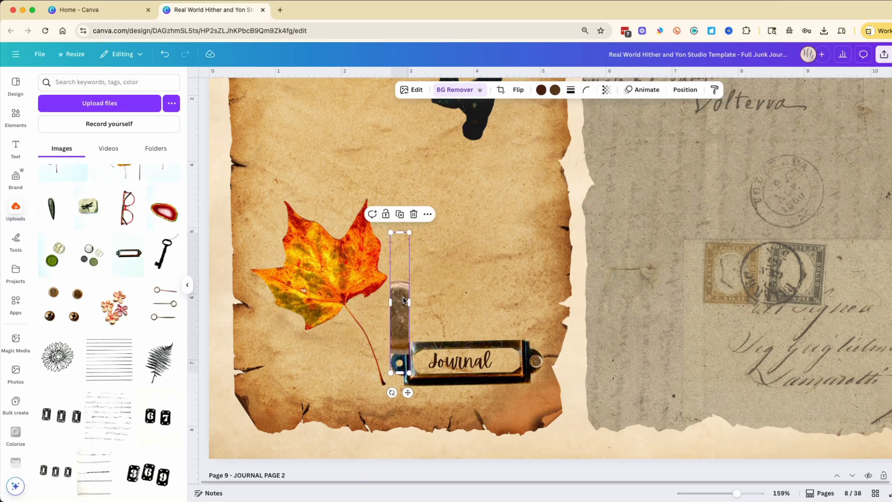
drag(410, 302, 638, 305)
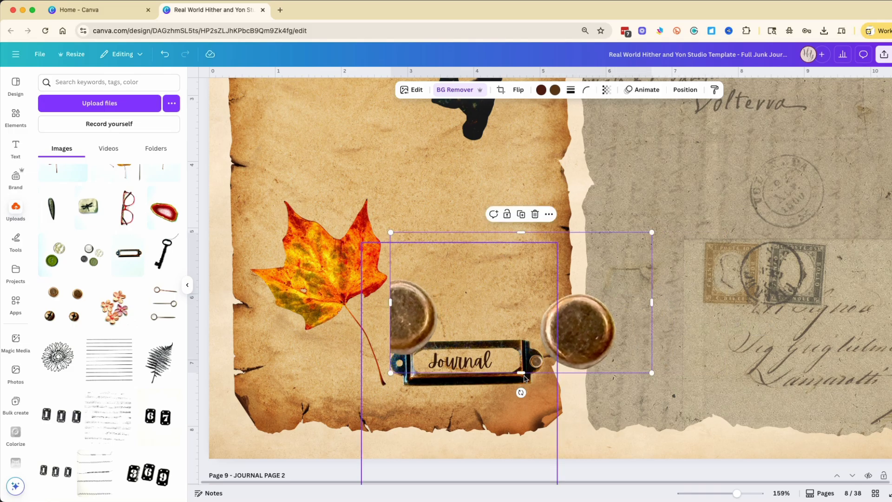
drag(521, 373, 523, 483)
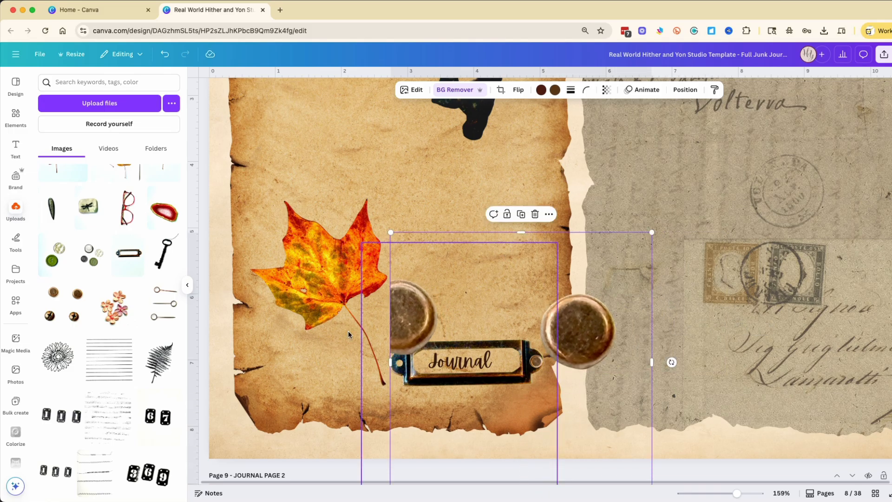
drag(415, 337, 413, 155)
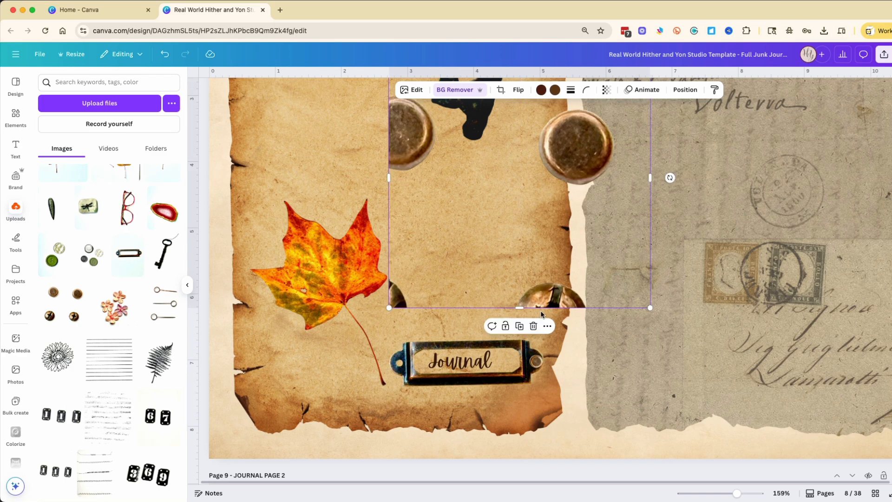
Crop the photo to its lower-right cross-slotted screw, and scale it down over the label holder's left hole
drag(521, 309, 520, 381)
drag(389, 213, 506, 214)
drag(649, 215, 607, 214)
scroll(557, 274, up, 5)
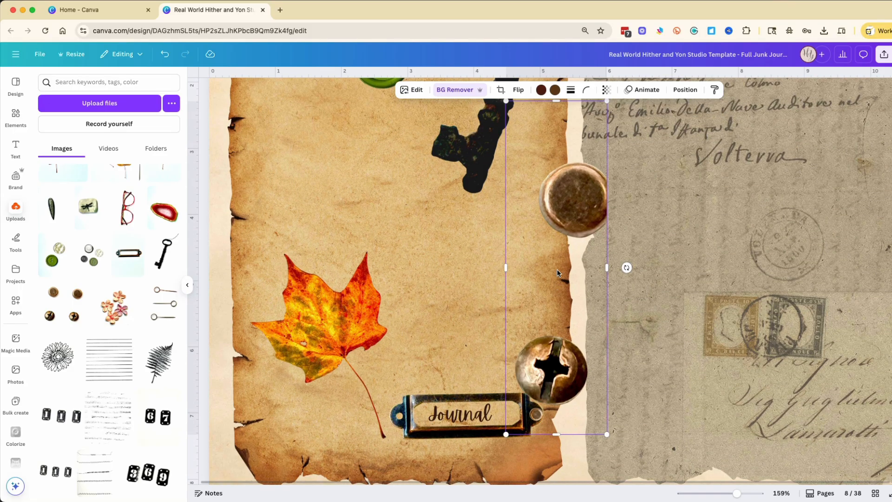
drag(556, 191, 556, 416)
scroll(560, 412, down, 3)
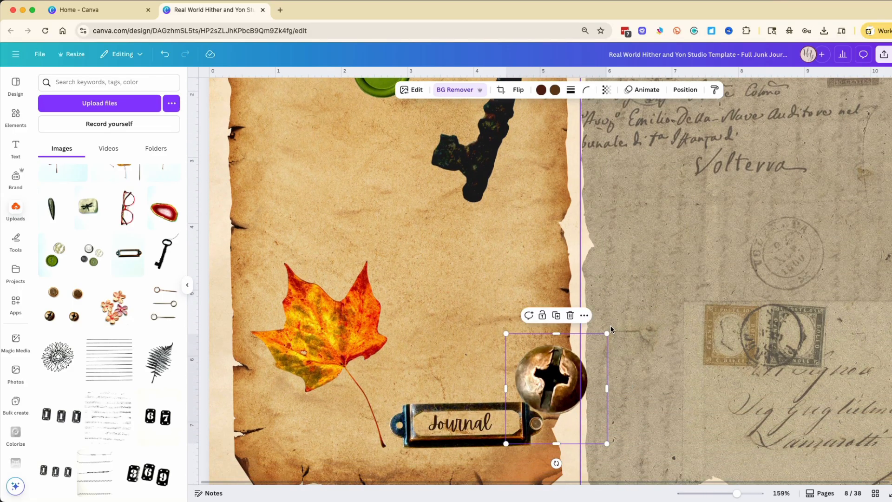
drag(606, 333, 399, 429)
click(436, 361)
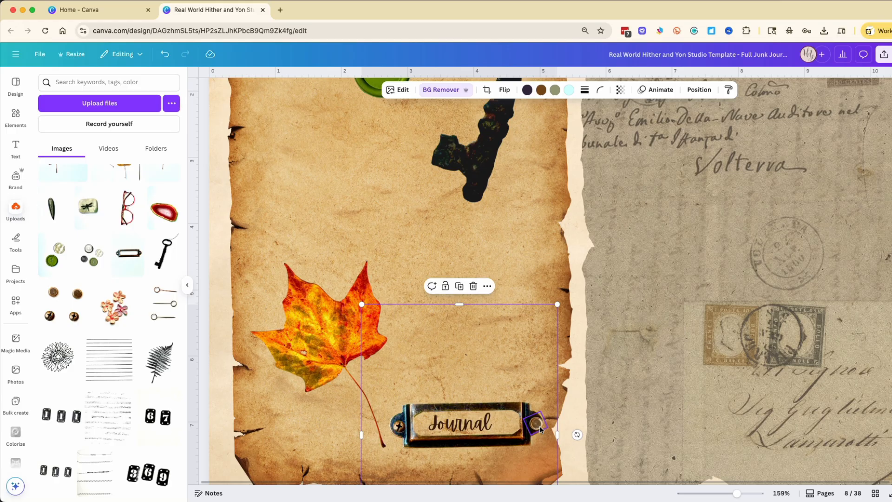
Add the uploaded daisy line drawing with its background removed, and move it onto the parchment above the maple leaf
scroll(539, 256, down, 1)
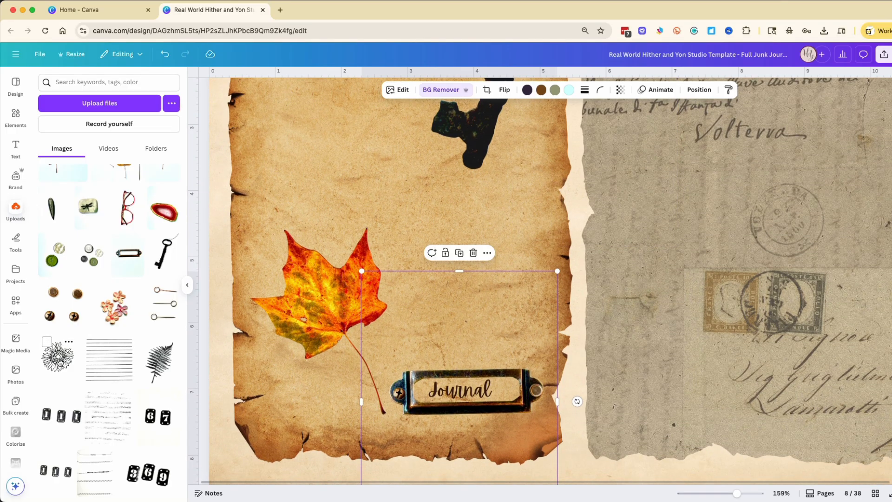
click(58, 357)
scroll(456, 236, up, 2)
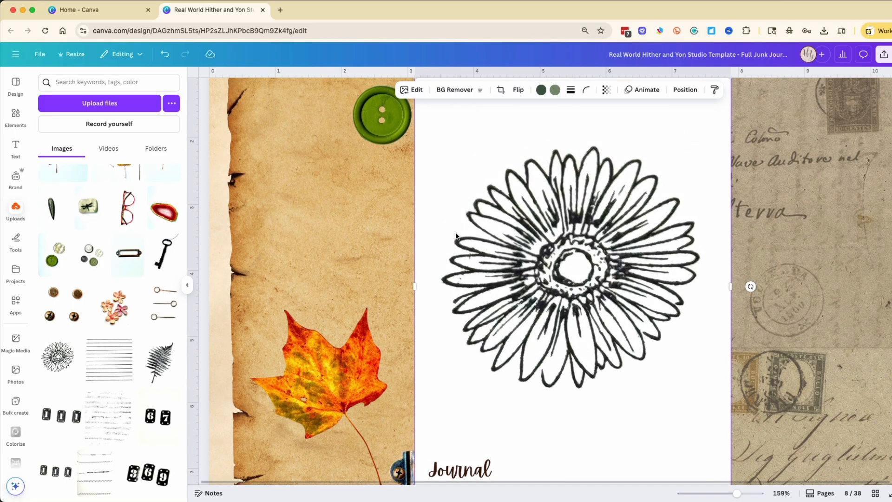
click(456, 89)
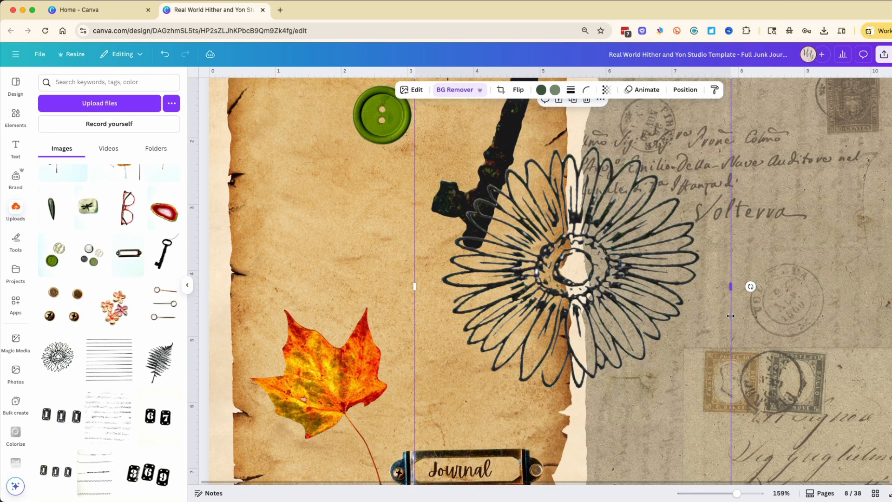
drag(519, 178, 281, 121)
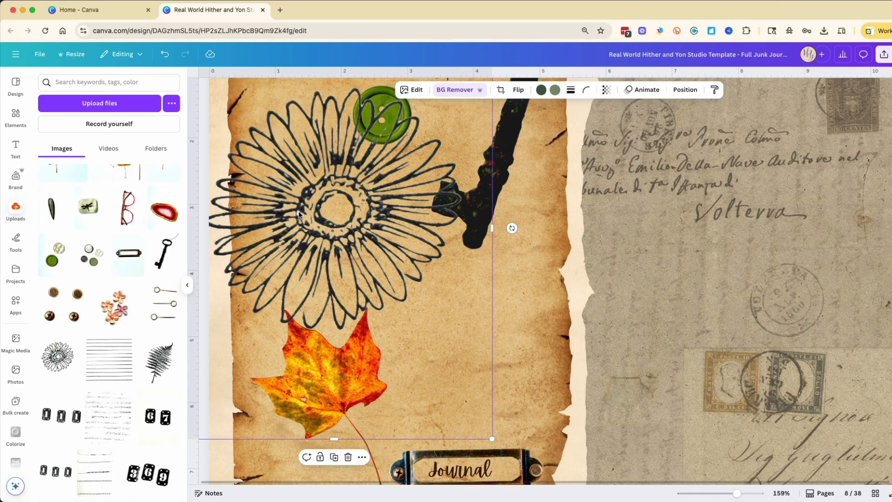
Scale down the daisy drawing beside the green button and apply the Tundra filter after trying Latte and Sangri
drag(492, 438, 348, 251)
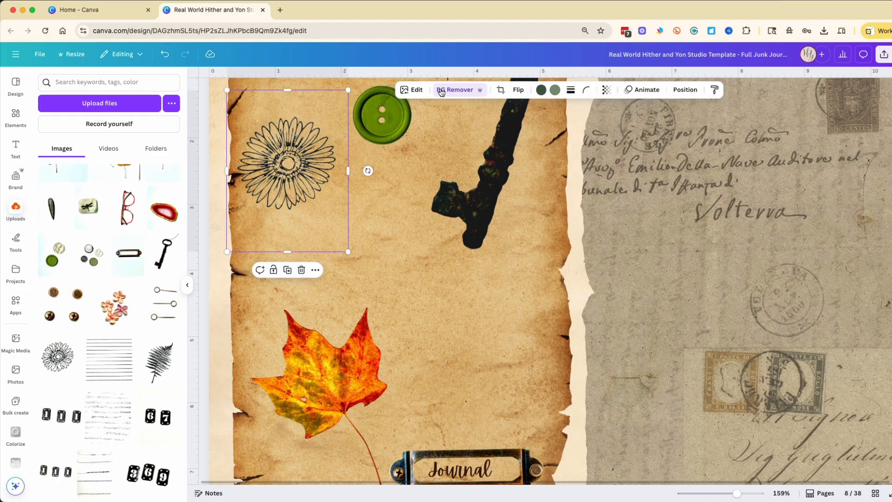
click(412, 90)
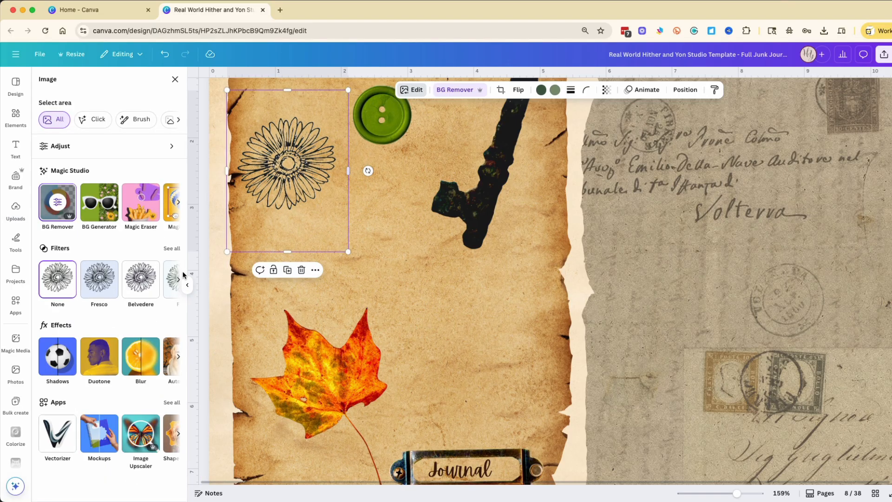
click(170, 249)
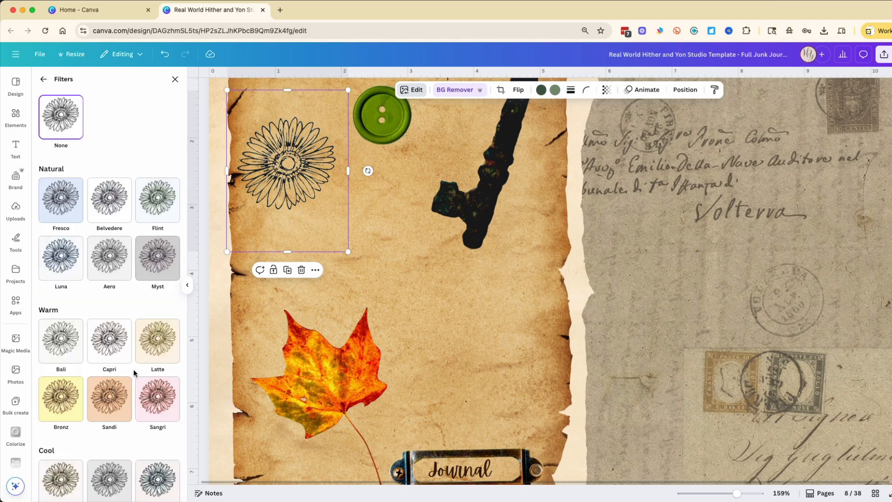
click(166, 353)
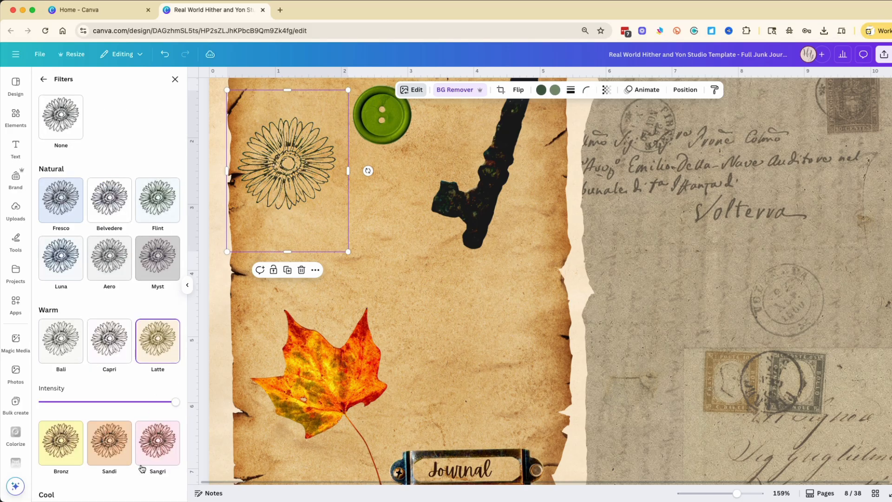
click(172, 458)
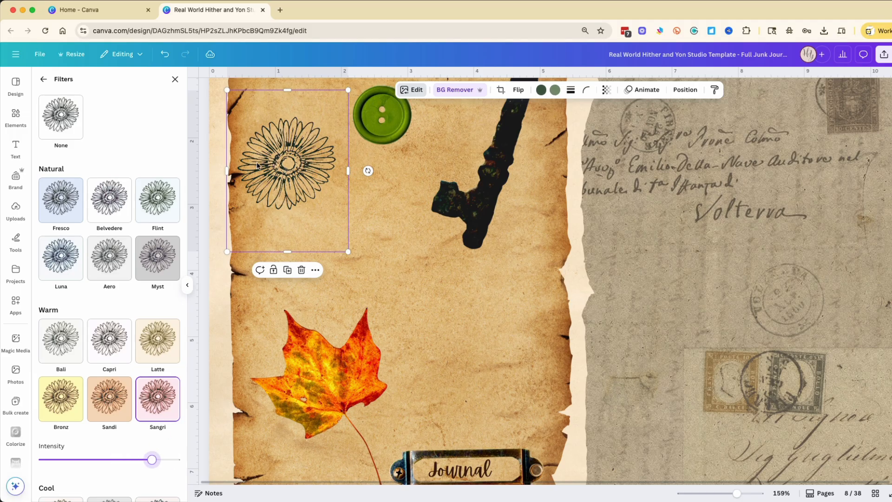
scroll(91, 295, down, 7)
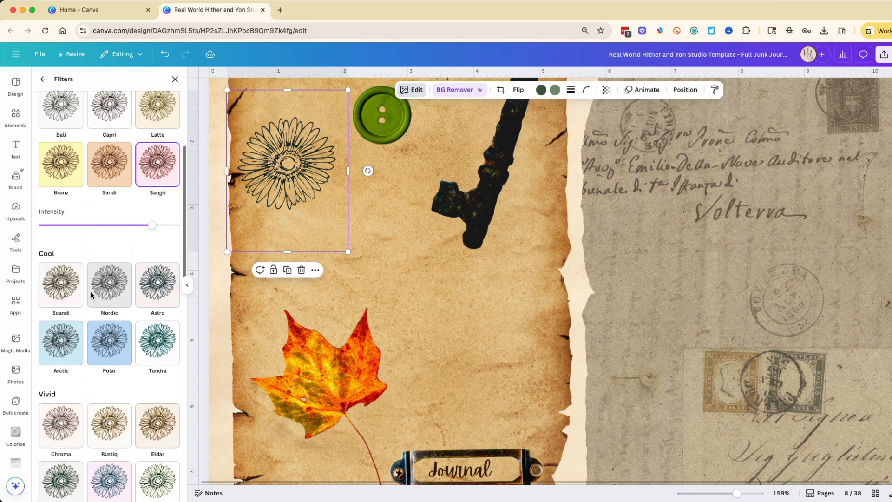
click(147, 269)
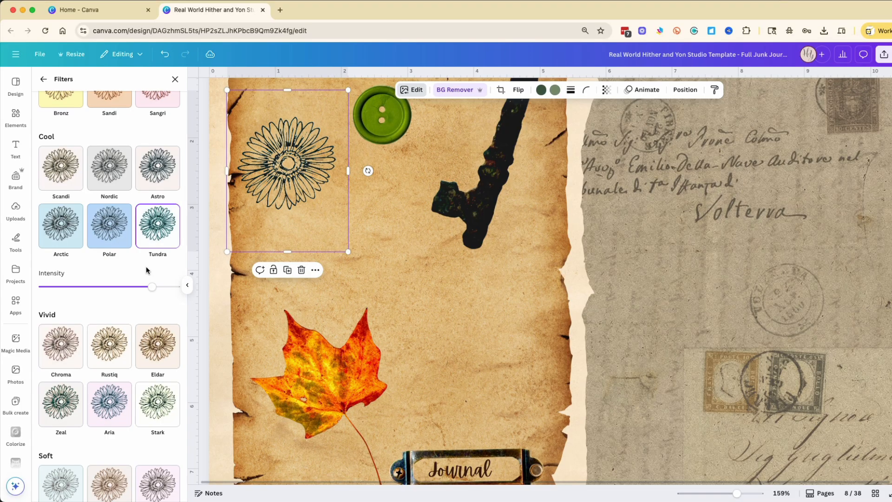
Shrink the daisy drawing slightly and place it on the parchment just left of the green button
drag(316, 183, 498, 350)
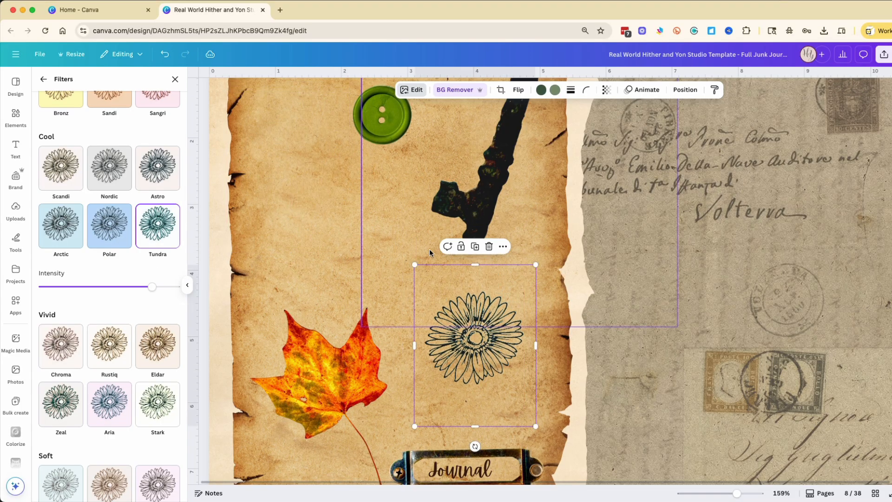
drag(411, 257, 426, 279)
drag(492, 370, 296, 162)
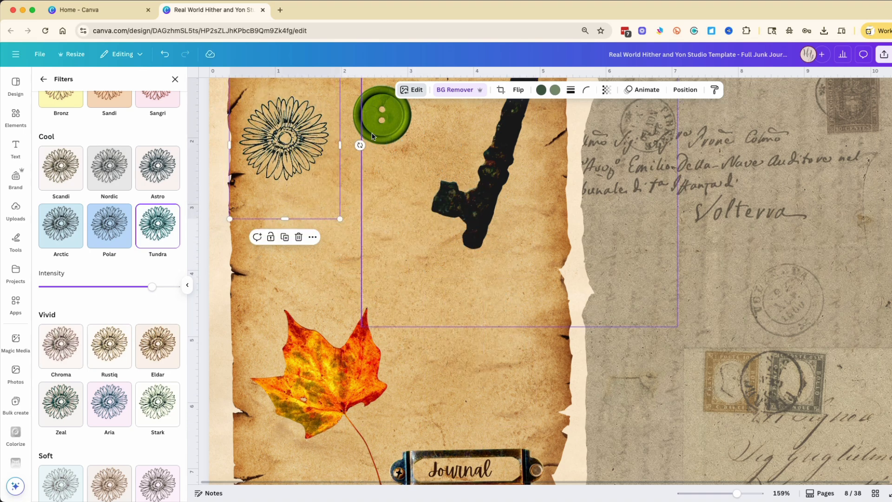
Duplicate the daisy, then scale down and tilt the copy, placing it below the green button
click(285, 246)
drag(298, 174, 332, 231)
drag(384, 286, 329, 128)
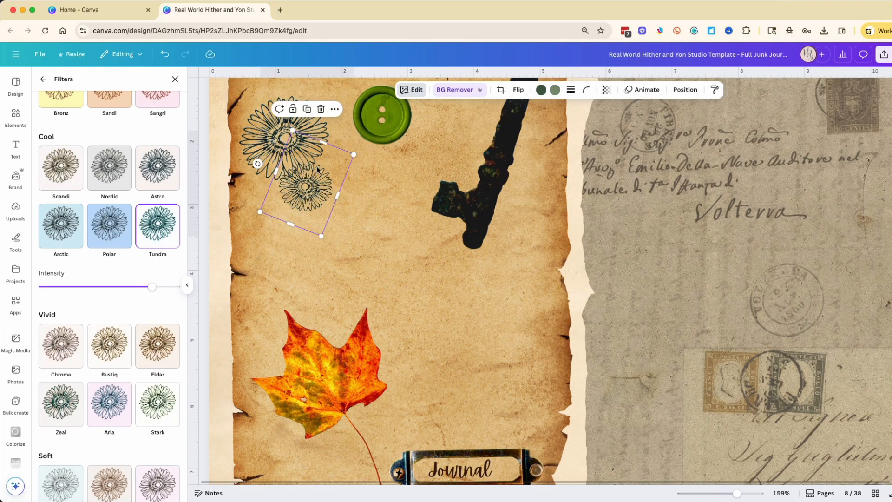
drag(308, 203, 345, 193)
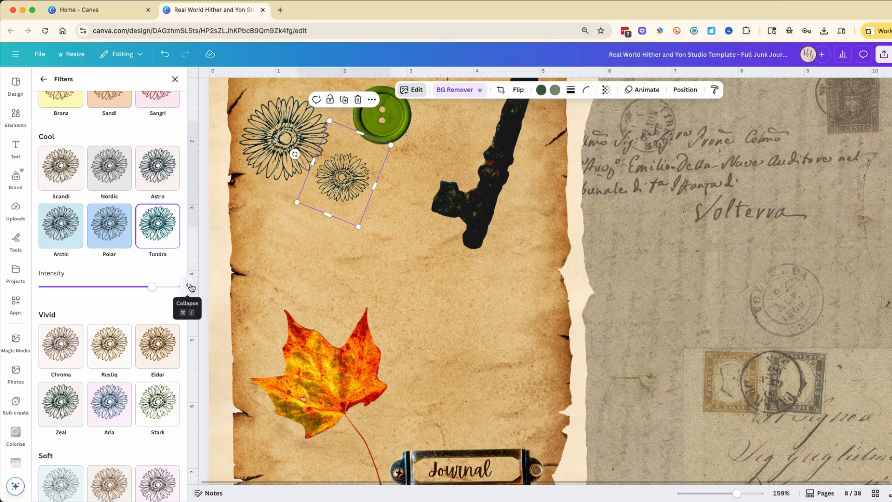
Add the uploaded stitching lines image with its background removed, and move it over the parchment
click(16, 208)
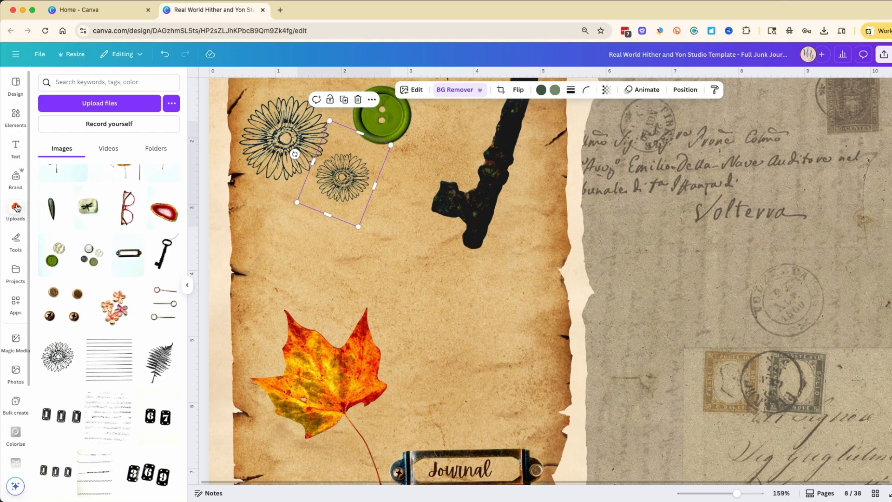
scroll(125, 436, down, 2)
click(95, 418)
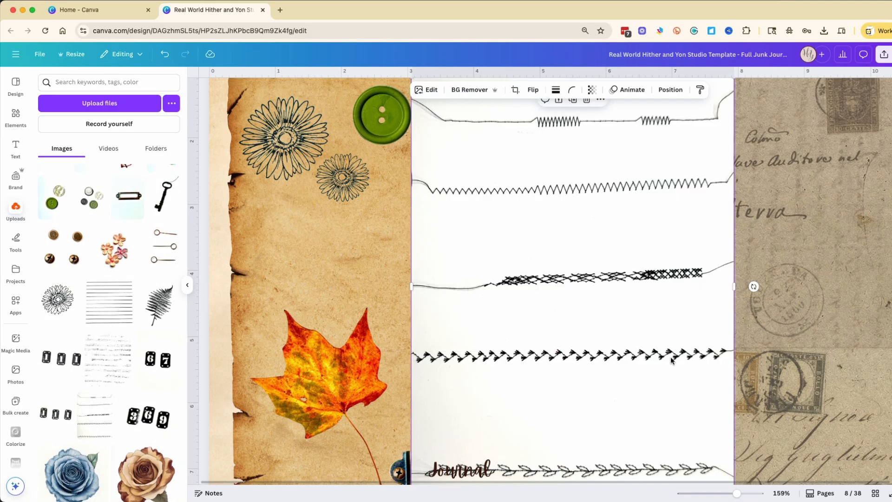
click(461, 91)
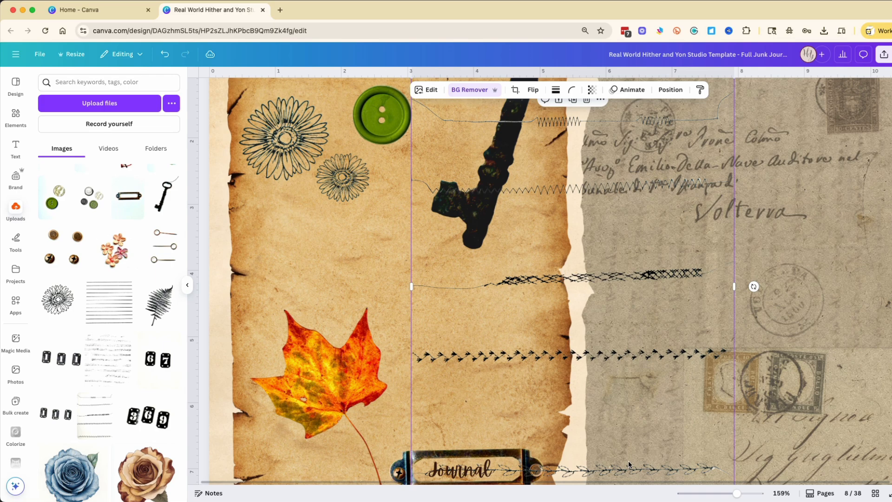
drag(591, 471, 451, 274)
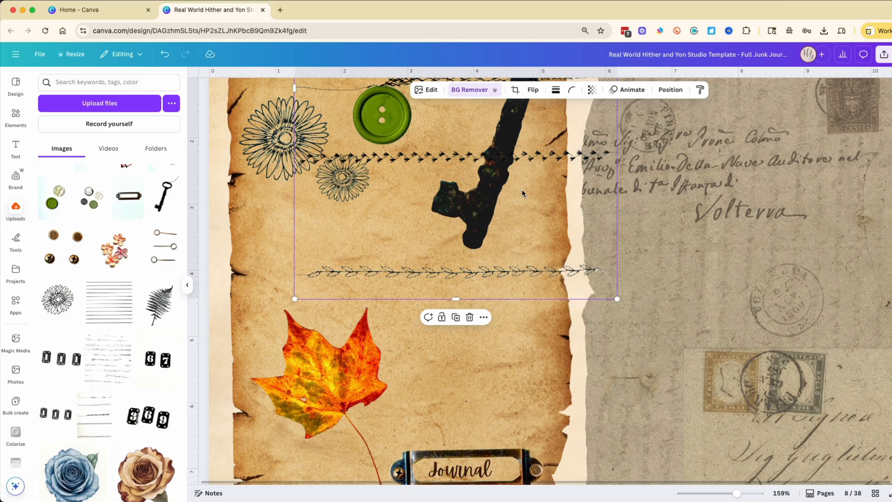
Crop the stitching image to its zigzag row, and rotate it nearly vertical along the parchment's right edge
drag(465, 279, 465, 472)
drag(558, 178, 502, 274)
drag(399, 166, 400, 261)
drag(460, 281, 482, 123)
drag(422, 428, 421, 149)
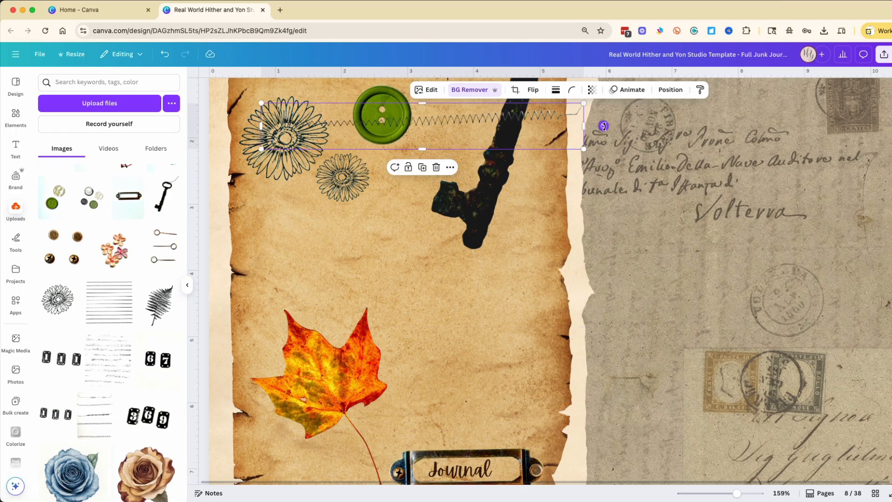
drag(603, 126, 530, 415)
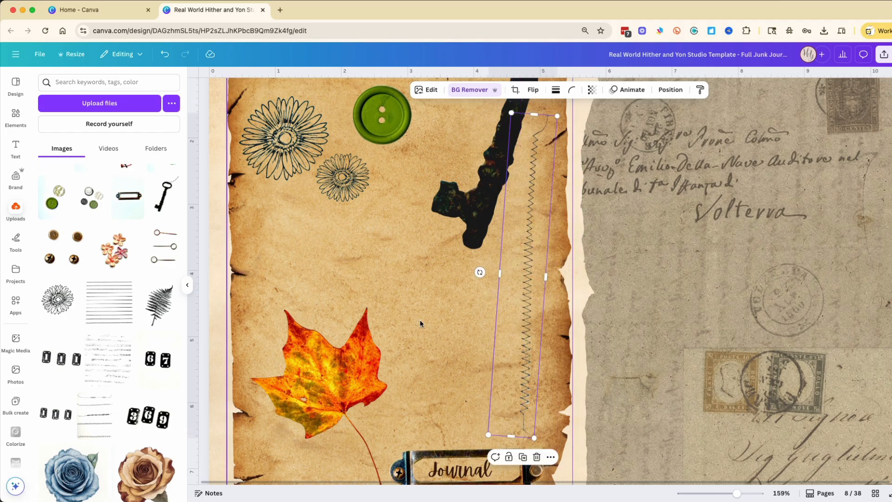
click(364, 291)
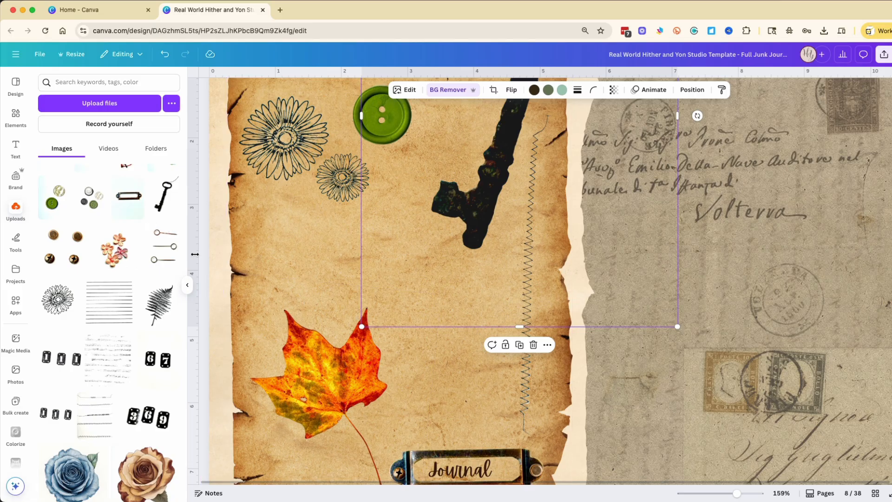
Add the uploaded photo of three loop-headed pins with its background removed, and move it over the parchment
click(162, 249)
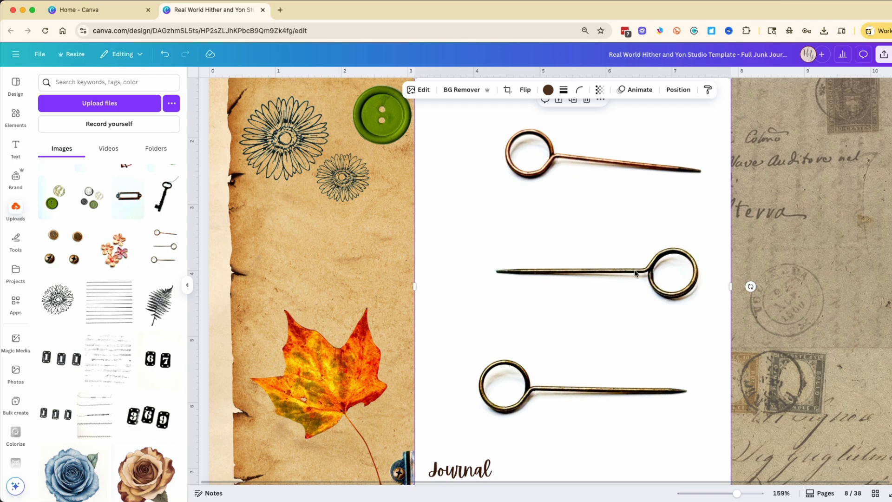
click(461, 91)
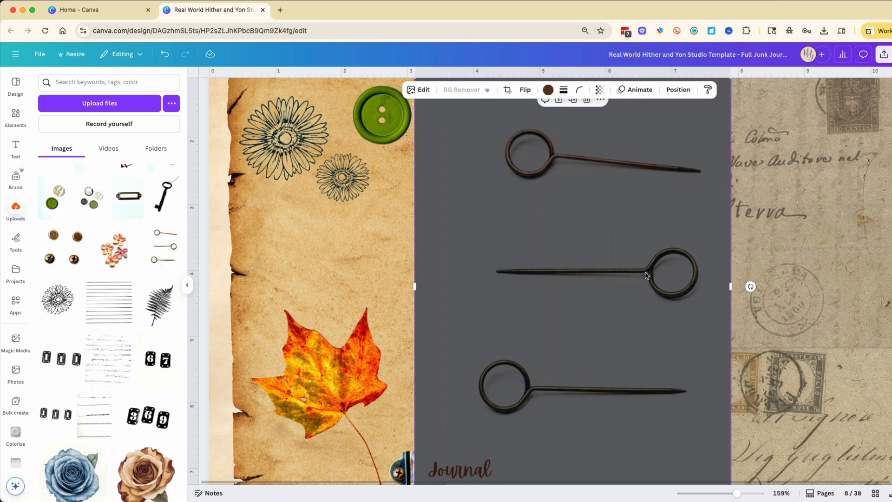
drag(617, 268, 485, 292)
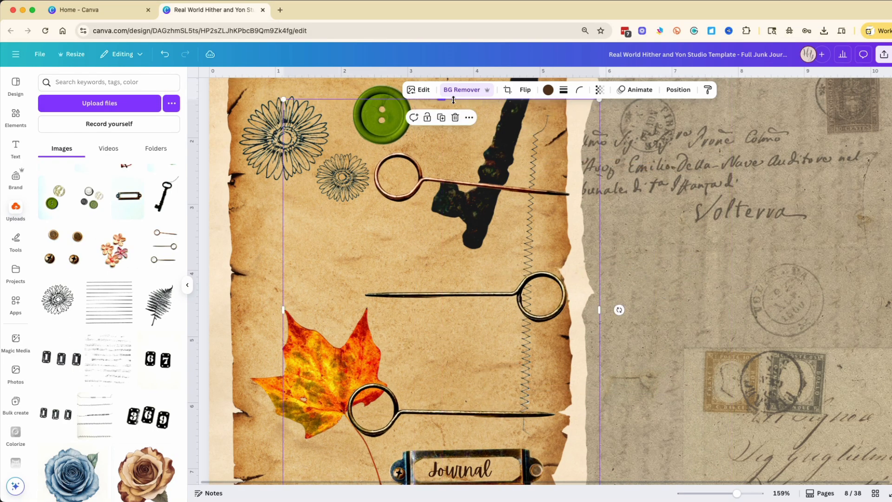
Crop the photo to its middle pin, and scale it down over the maple leaf
drag(441, 100, 438, 254)
drag(440, 325, 427, 201)
drag(430, 395, 427, 215)
drag(586, 130, 428, 173)
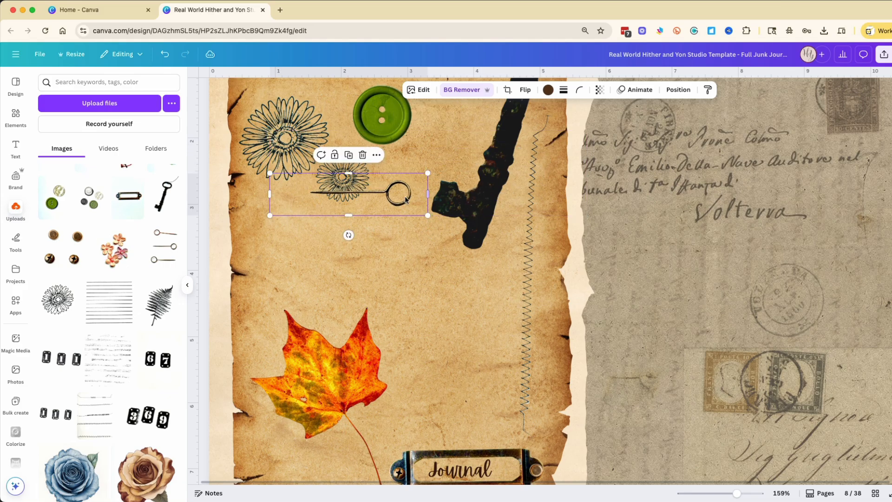
drag(380, 194, 344, 367)
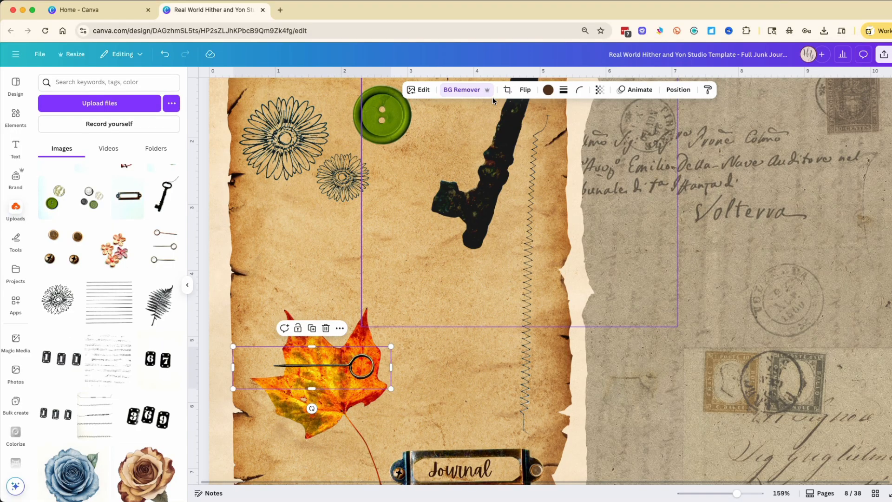
Erase a short section of the pin's shaft with the Background Remover's Erase brush so it seems to pierce the leaf
click(461, 91)
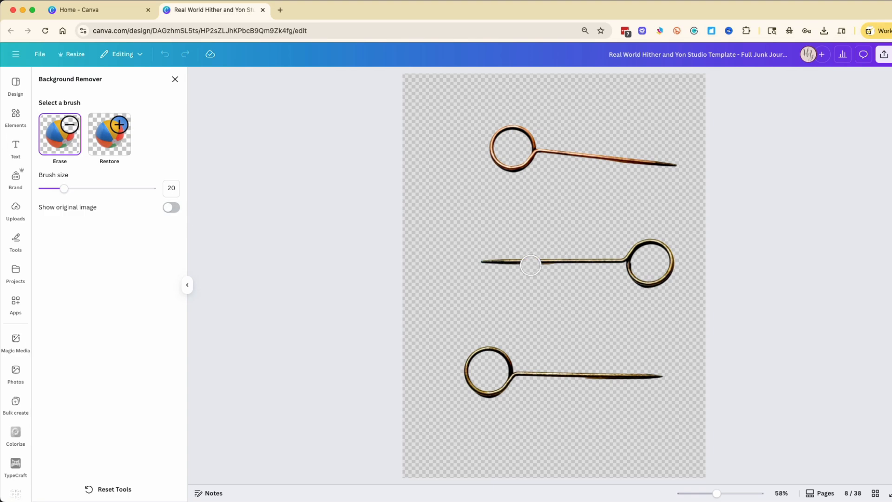
click(531, 265)
click(173, 80)
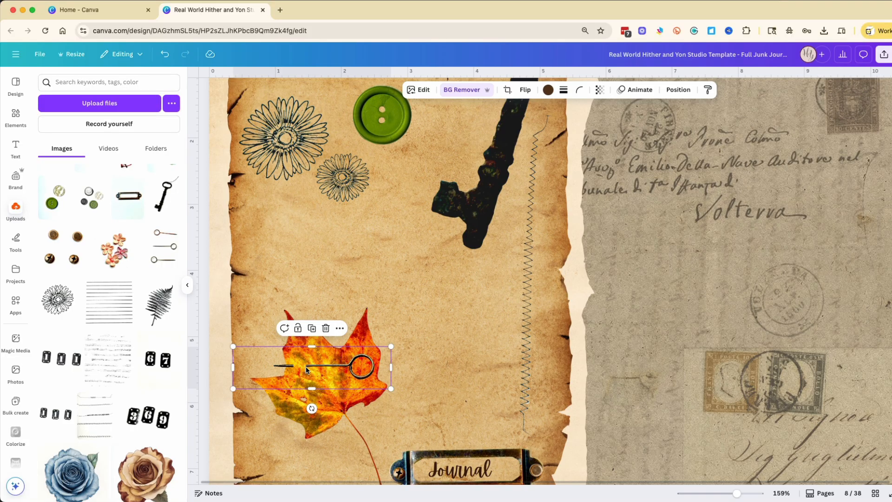
Search the elements for "shadow" and add the narrow soft black shadow graphic to the page
click(15, 117)
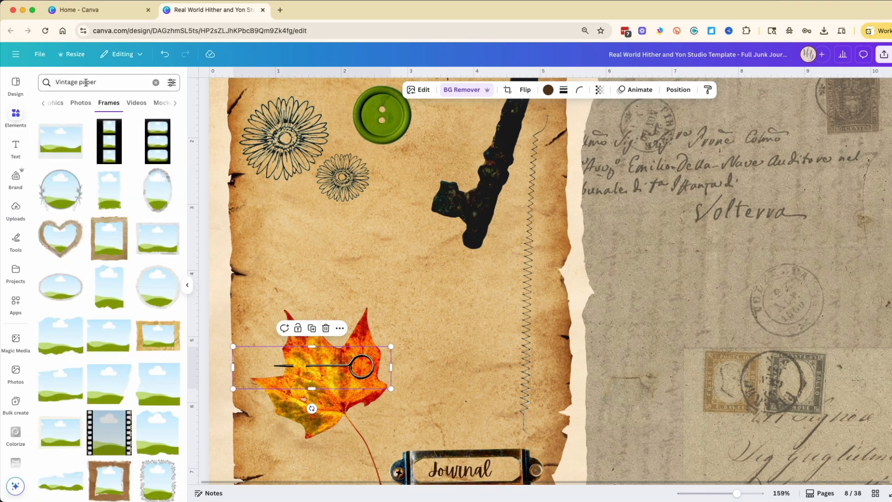
click(156, 82)
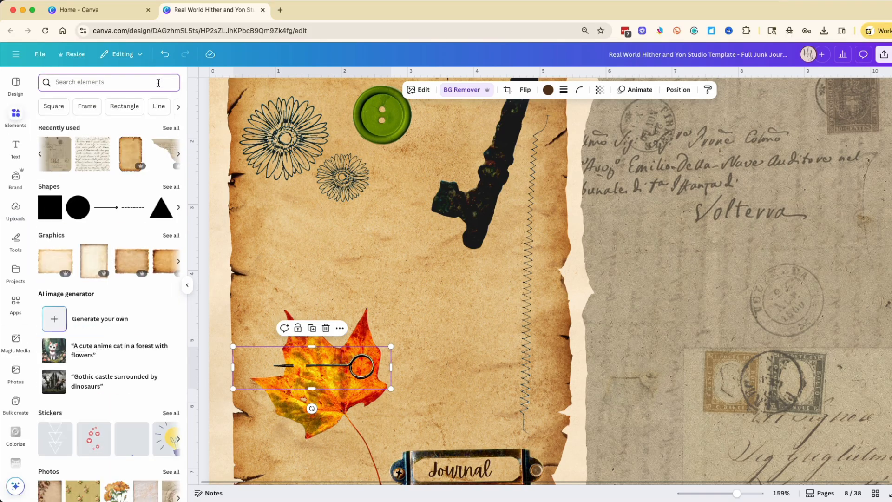
text(shadow)
key(Return)
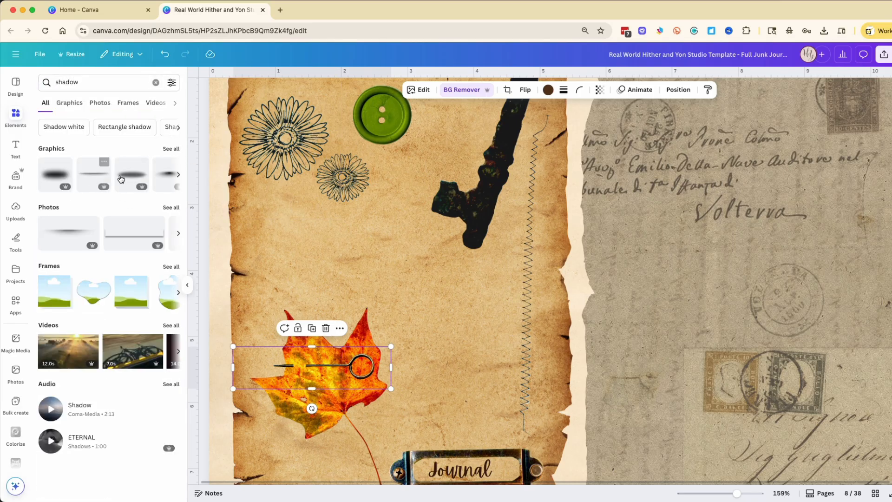
click(178, 174)
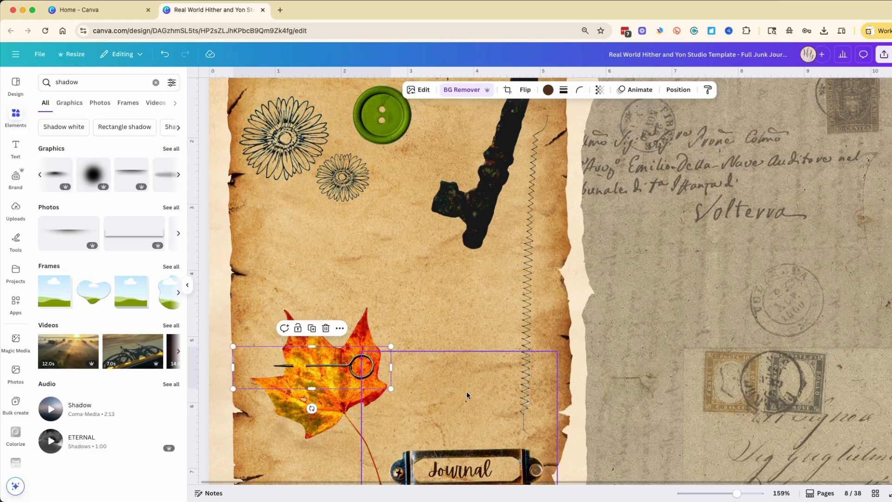
click(57, 176)
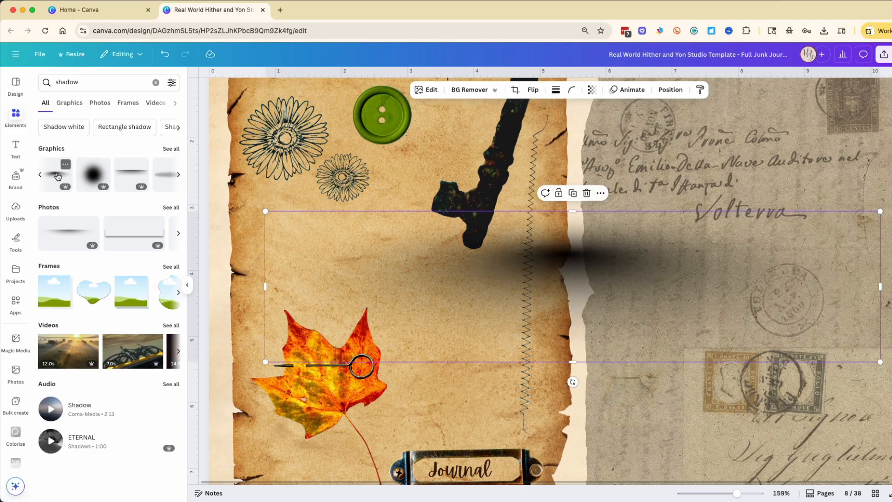
Turn the shadow to a steep angle and shrink it to a small mark at the gap in the pin's shaft
drag(560, 259, 561, 260)
drag(879, 213, 370, 306)
mouse_move(321, 382)
mouse_down()
mouse_move(343, 377)
mouse_move(354, 358)
mouse_up()
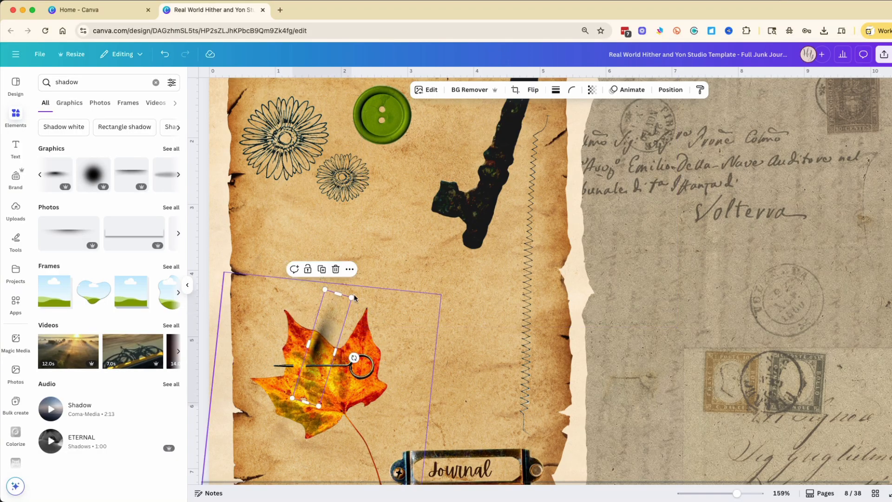
drag(352, 297, 333, 367)
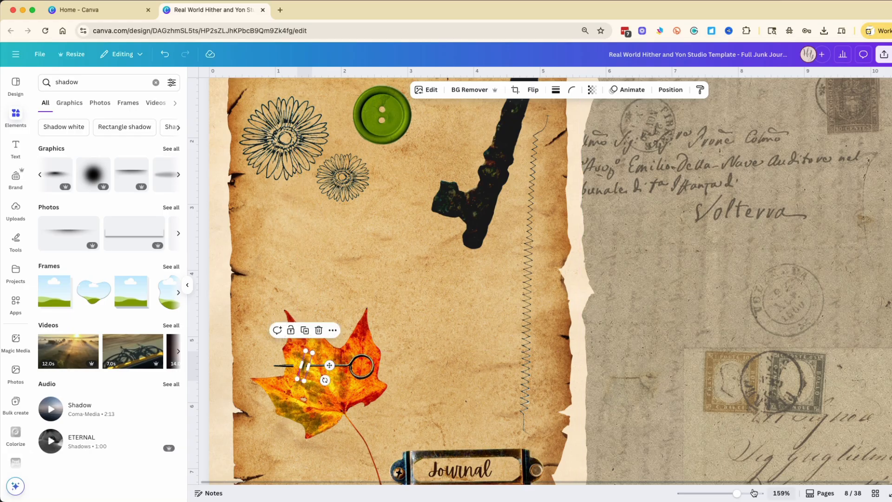
Nudge the small shadow slightly right so it sits where the pin's shaft emerges from the leaf
drag(737, 493, 747, 494)
scroll(504, 388, left, 1)
scroll(503, 387, left, 5)
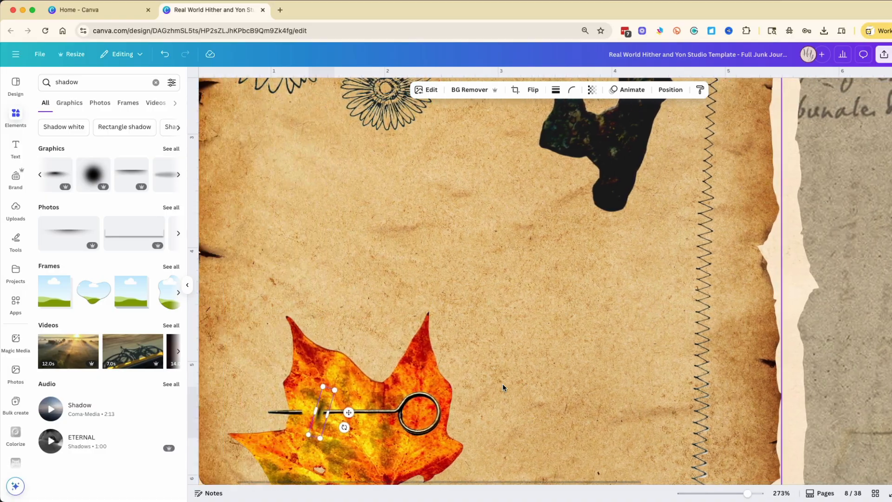
scroll(565, 305, down, 2)
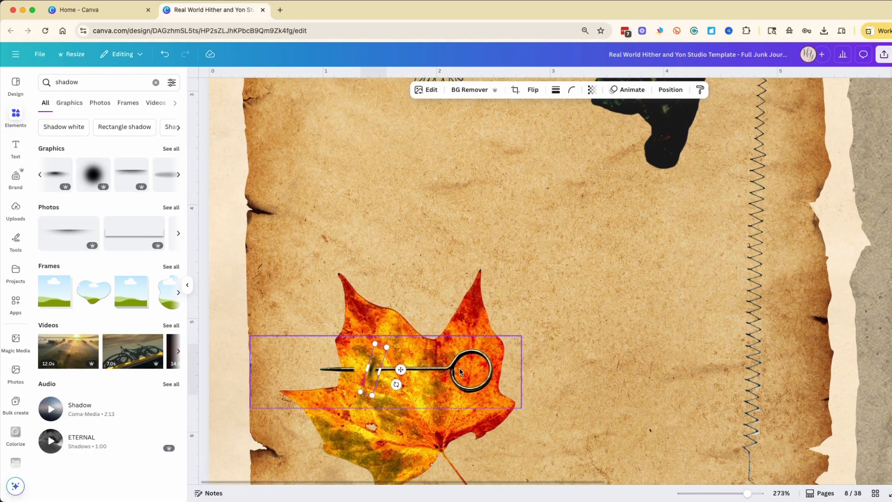
drag(402, 369, 405, 370)
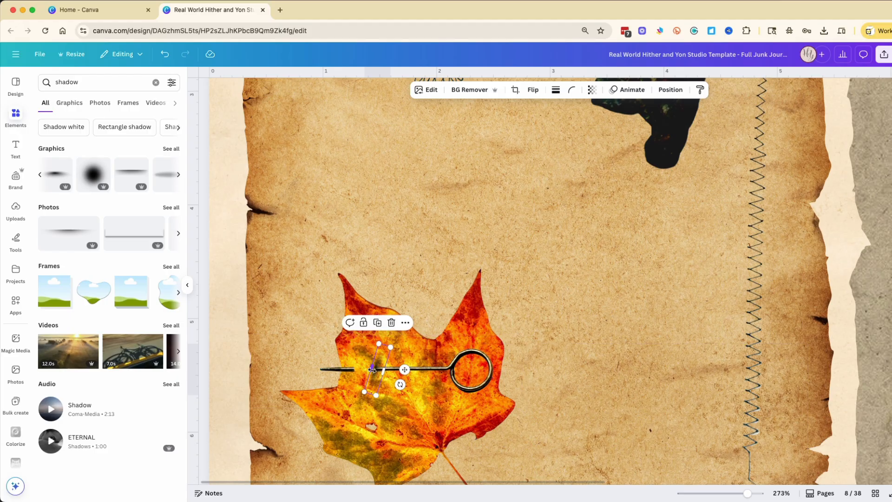
Shrink the small shadow slightly where the pin's shaft emerges from the leaf
drag(364, 392, 380, 366)
click(602, 361)
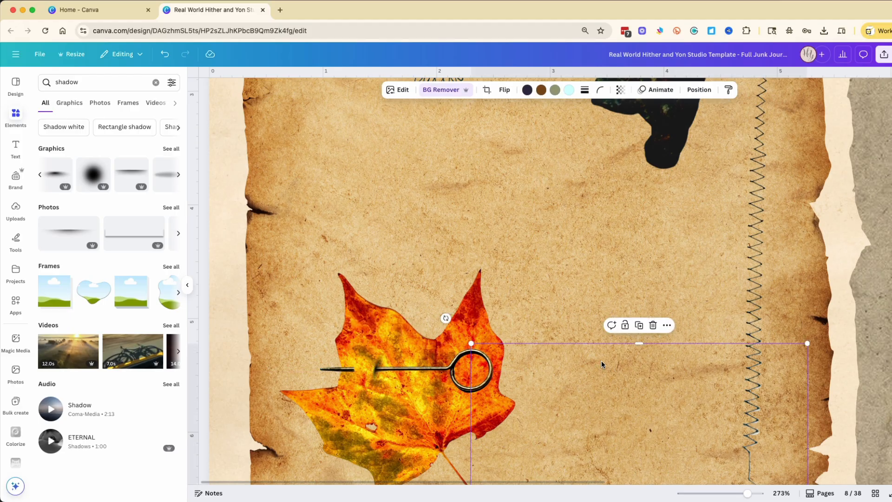
Duplicate the small shadow, tilt the copy the opposite way and place it where the pin's pointed end meets the gap
drag(588, 485, 377, 371)
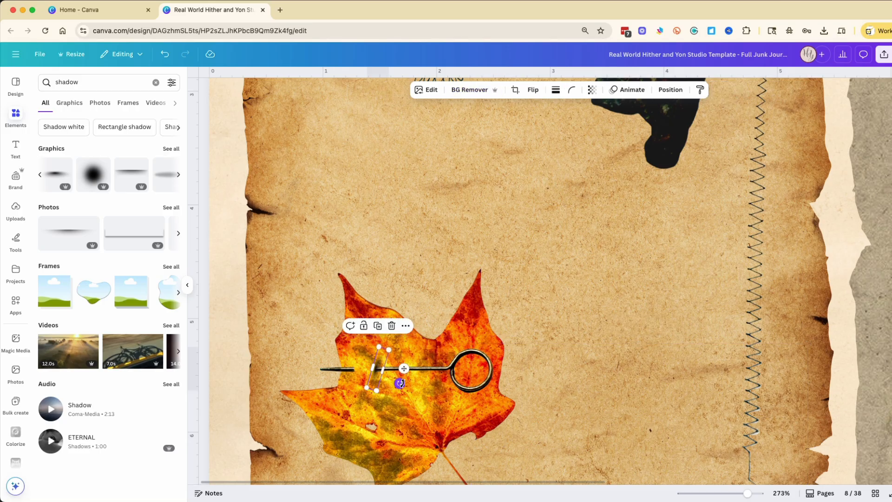
click(377, 326)
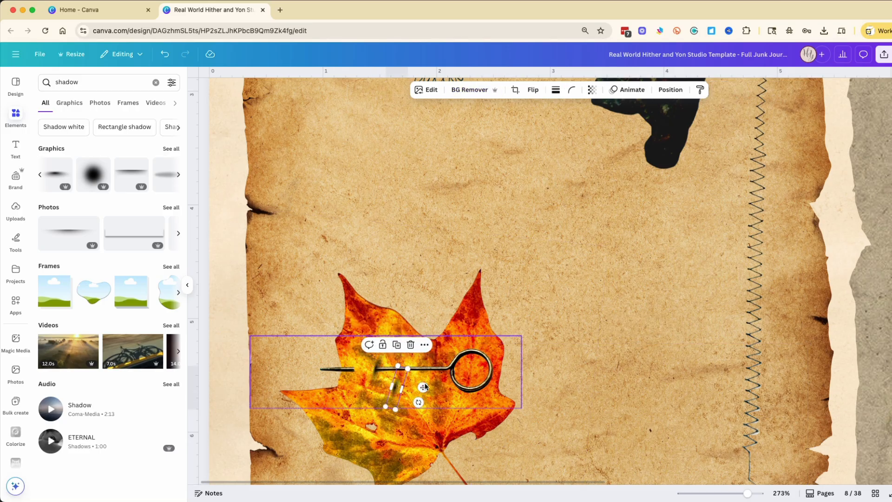
drag(419, 402, 331, 378)
click(547, 302)
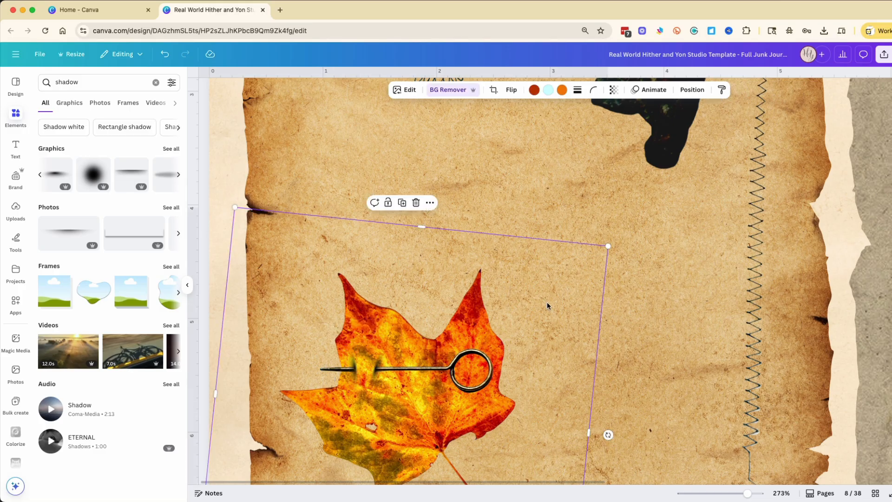
drag(747, 495, 755, 495)
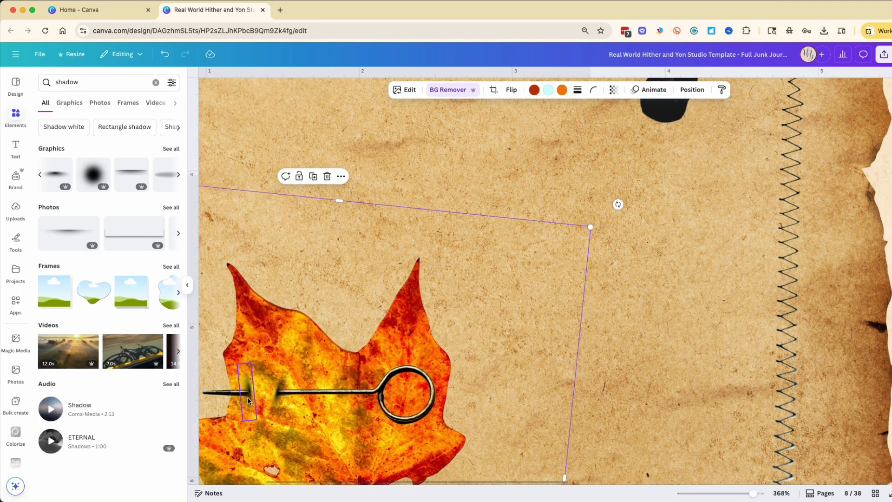
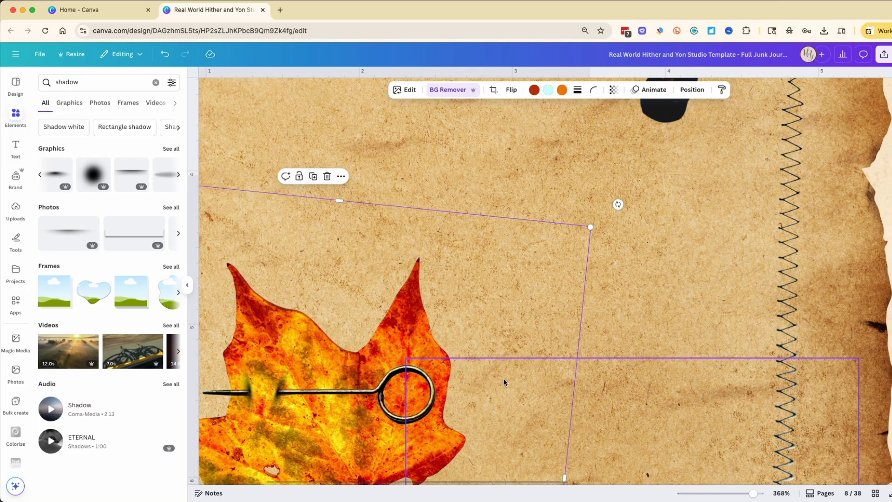
scroll(505, 379, down, 1)
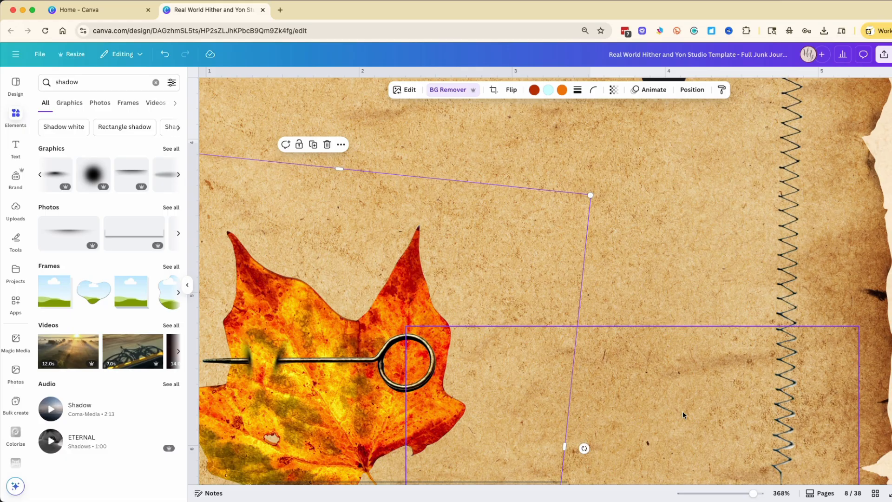
drag(754, 497, 730, 493)
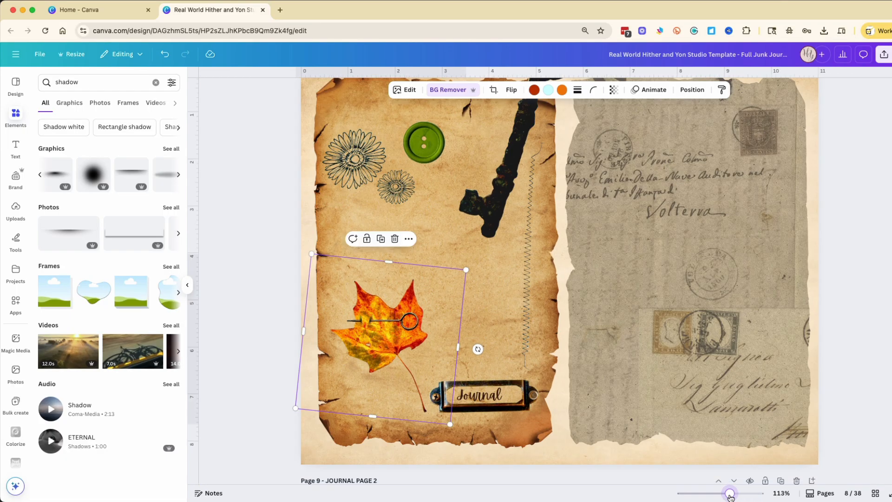